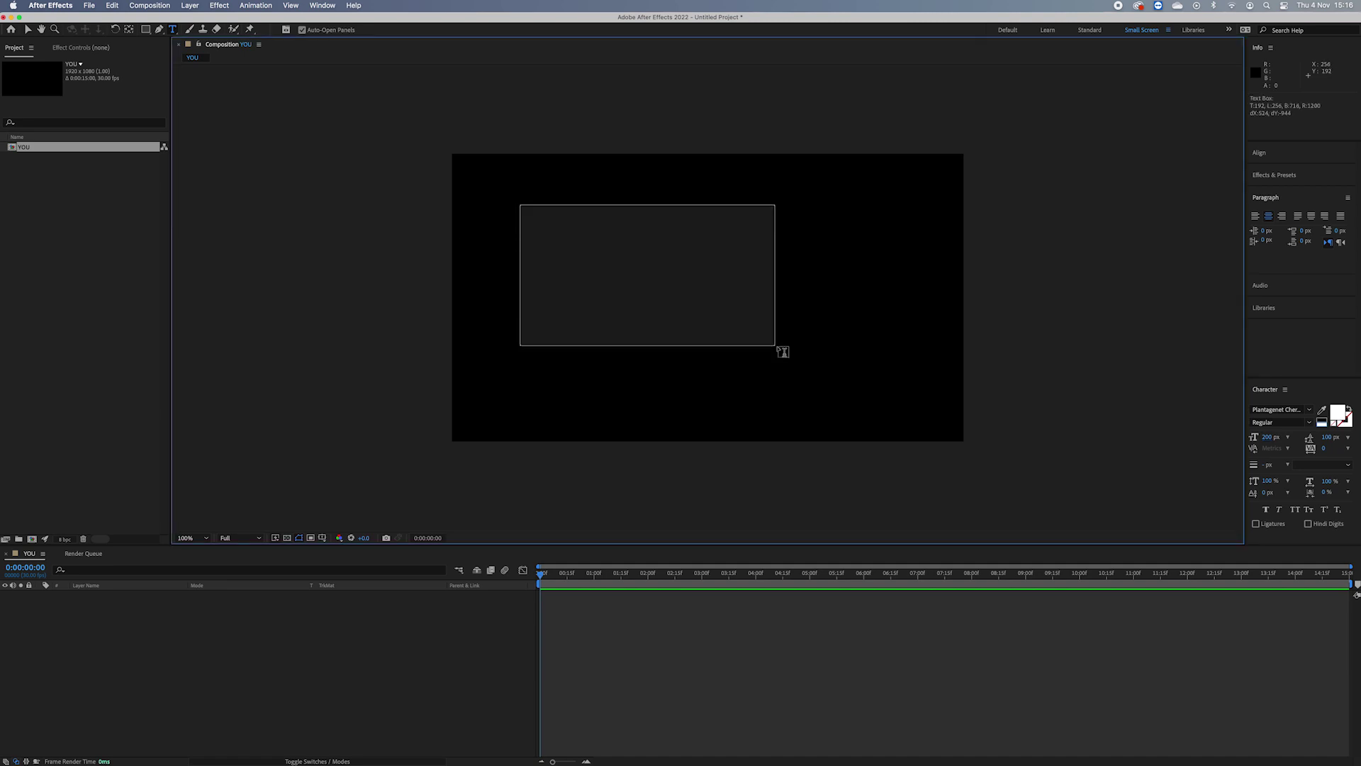
Enter the text YOU in the text box and set its font size to 433 px
{"action": "type", "text": "YOU"}
{"action": "key", "text": "super+a"}
{"action": "left_click_drag", "start_coordinate": [1267, 437], "coordinate": [1358, 436]}
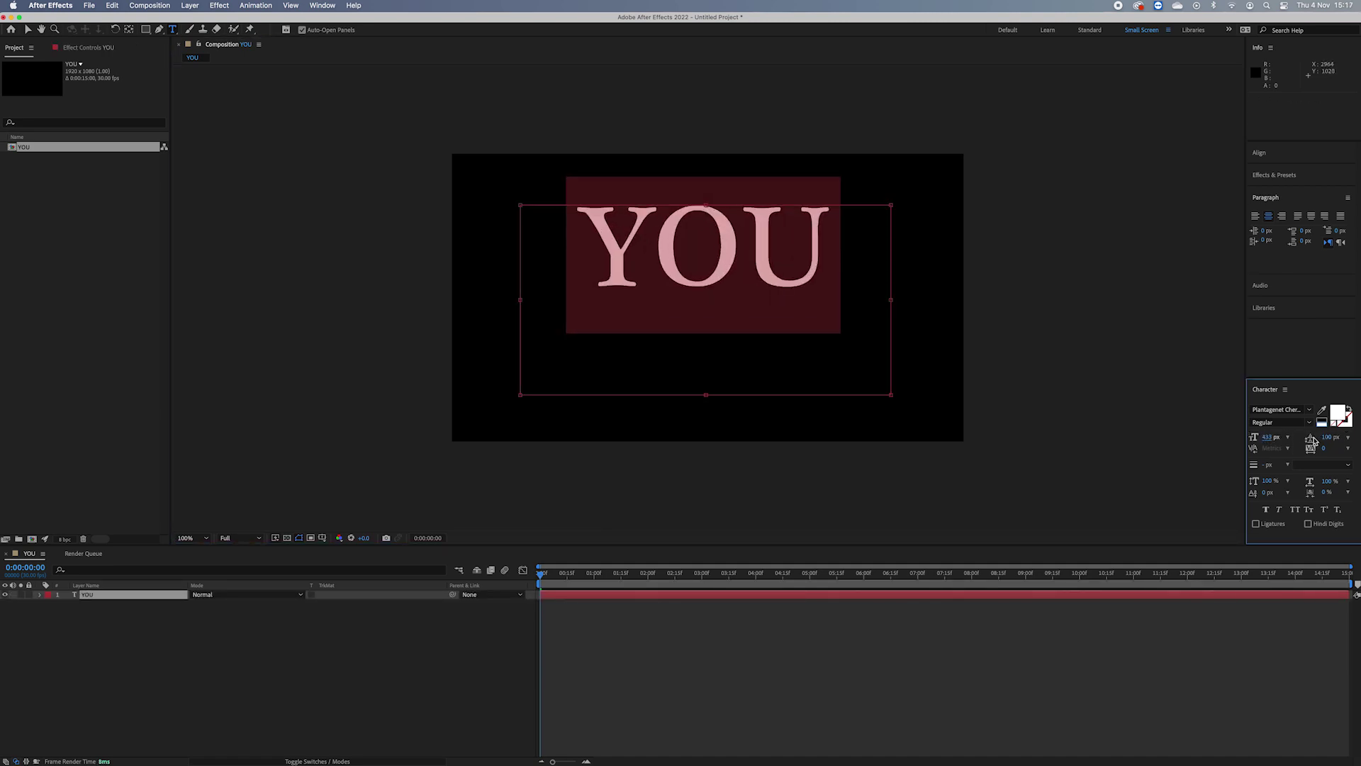
Centre the YOU text layer vertically in the composition
{"action": "left_click_drag", "start_coordinate": [706, 205], "coordinate": [706, 234]}
{"action": "key", "text": "Escape"}
{"action": "left_click", "coordinate": [1288, 153]}
{"action": "key", "text": "v"}
{"action": "key", "text": "Caps_Lock"}
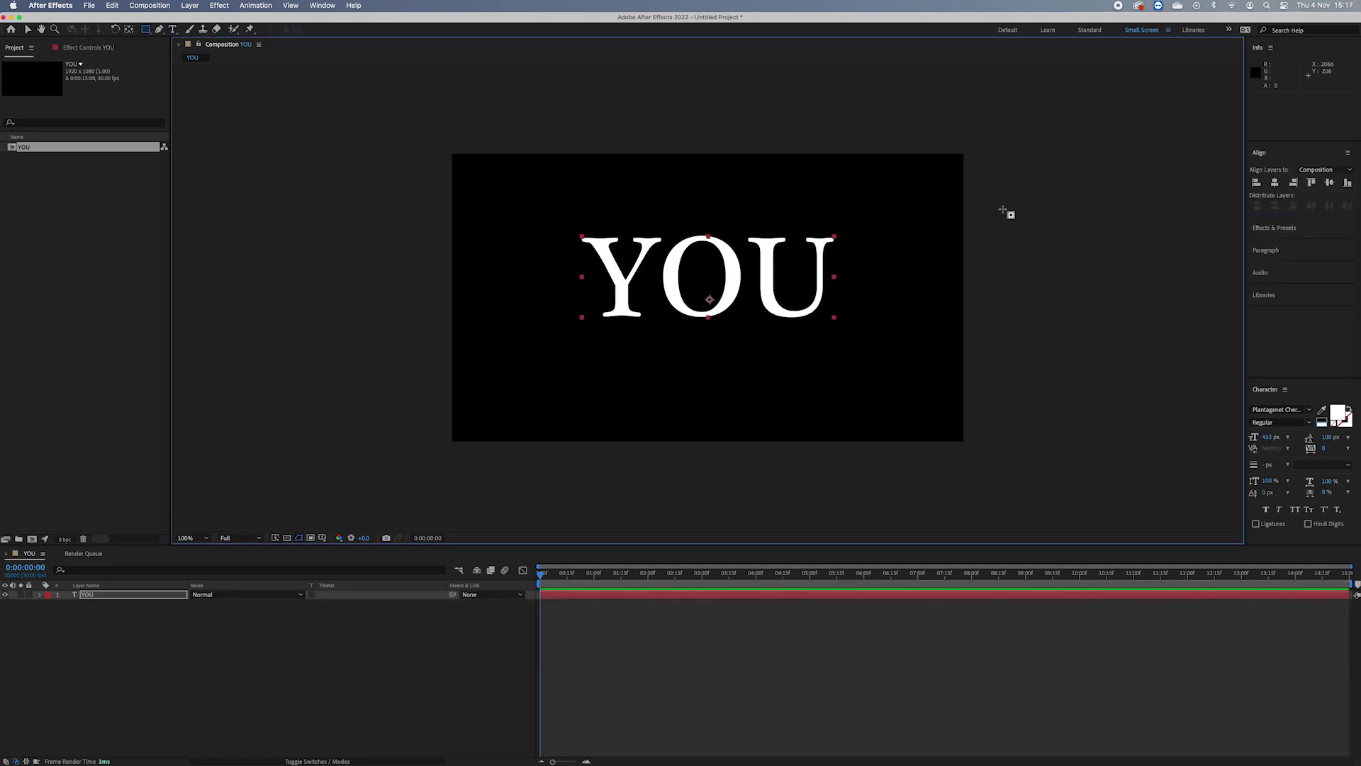
{"action": "left_click", "coordinate": [1118, 319]}
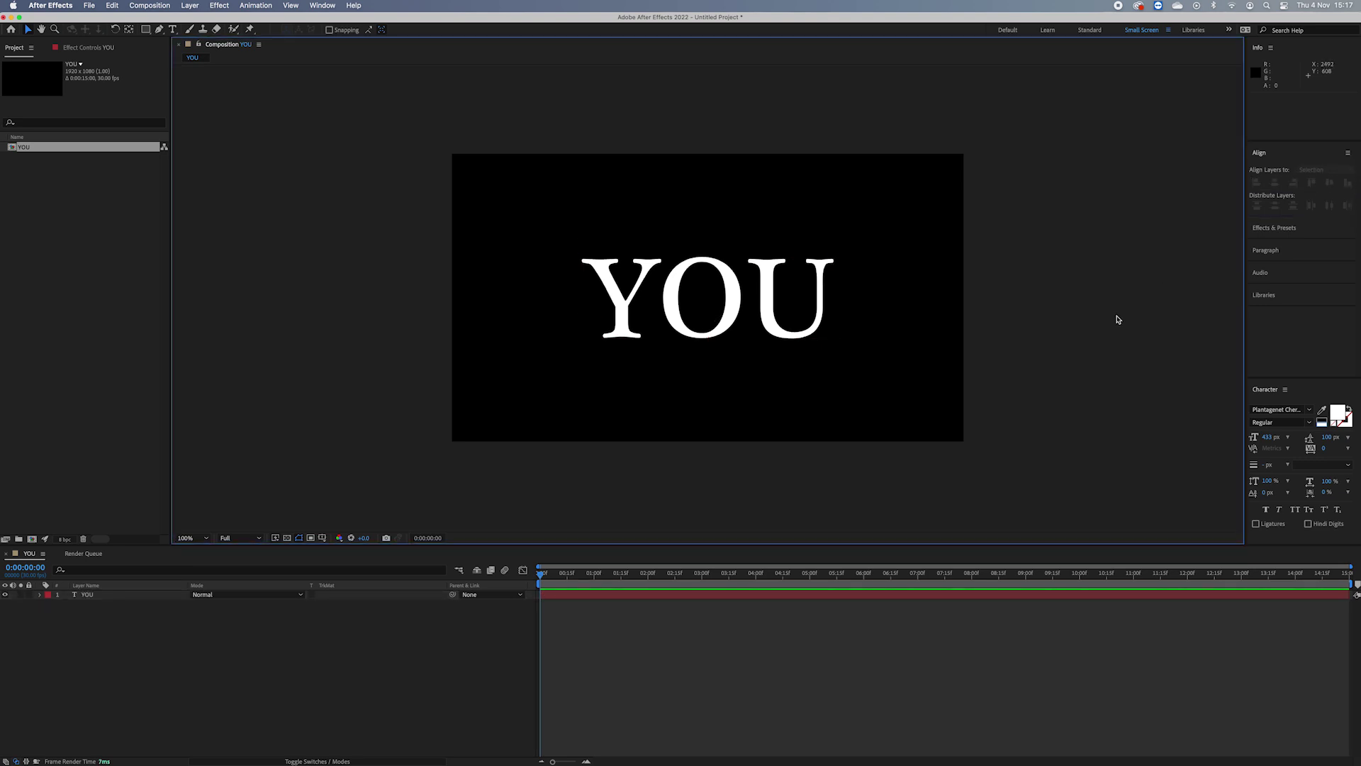
Change the fill colour of the YOU text to mid grey
{"action": "left_click", "coordinate": [720, 305]}
{"action": "left_click", "coordinate": [1337, 414]}
{"action": "left_click_drag", "start_coordinate": [1276, 325], "coordinate": [1194, 331]}
{"action": "left_click_drag", "start_coordinate": [1249, 261], "coordinate": [1060, 260]}
{"action": "left_click", "coordinate": [1261, 292]}
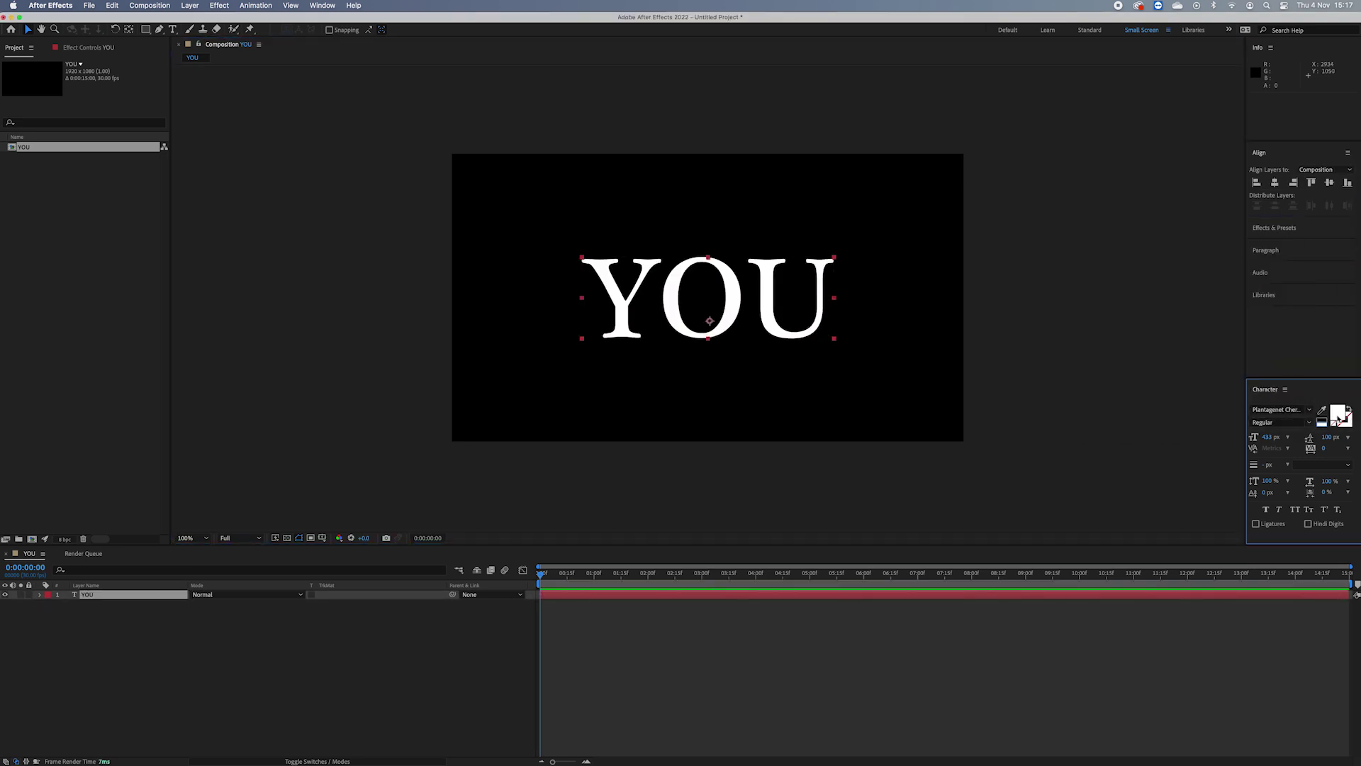
{"action": "left_click", "coordinate": [1338, 417]}
{"action": "left_click_drag", "start_coordinate": [1042, 328], "coordinate": [990, 328]}
{"action": "left_click", "coordinate": [1261, 276]}
Rename the grey text layer as YOU
{"action": "left_click", "coordinate": [118, 643]}
{"action": "left_click", "coordinate": [106, 594]}
{"action": "key", "text": "Return"}
{"action": "type", "text": "Y"}
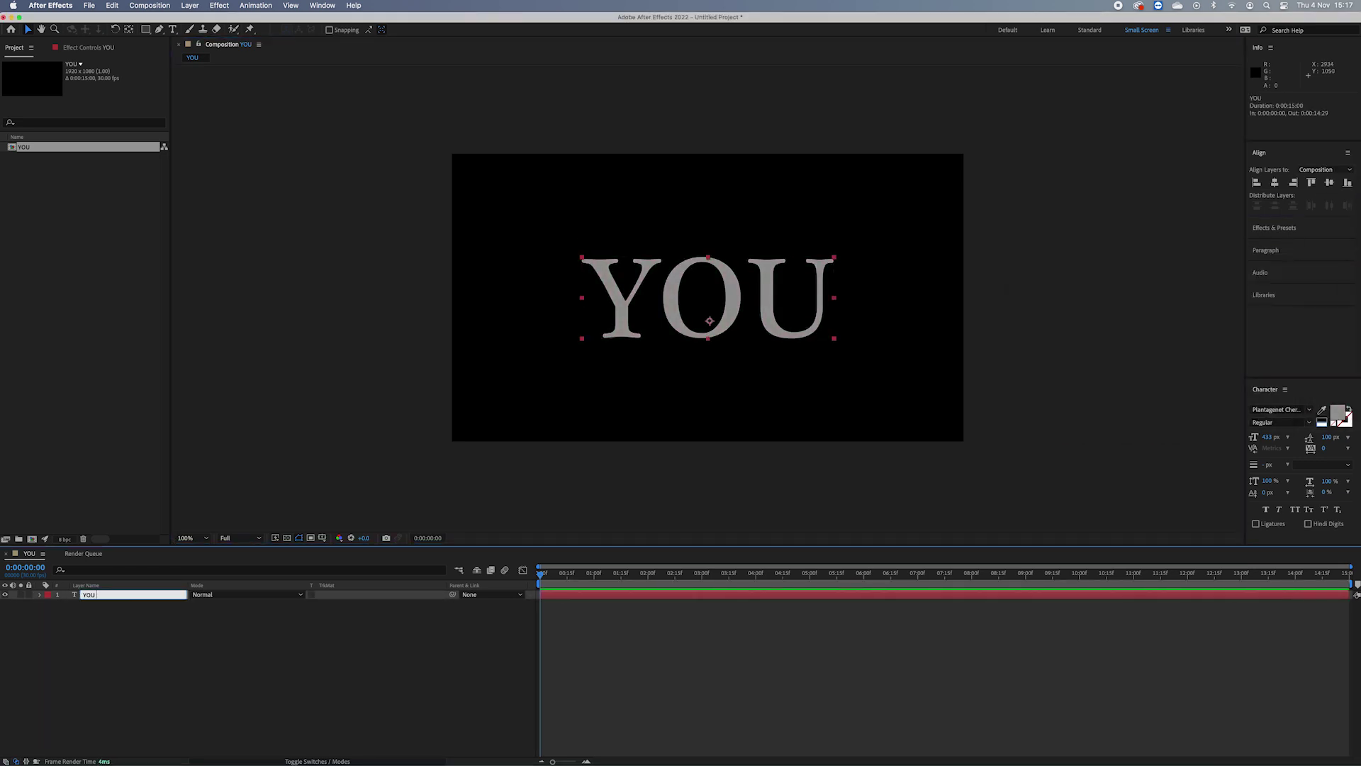
{"action": "left_click", "coordinate": [144, 708]}
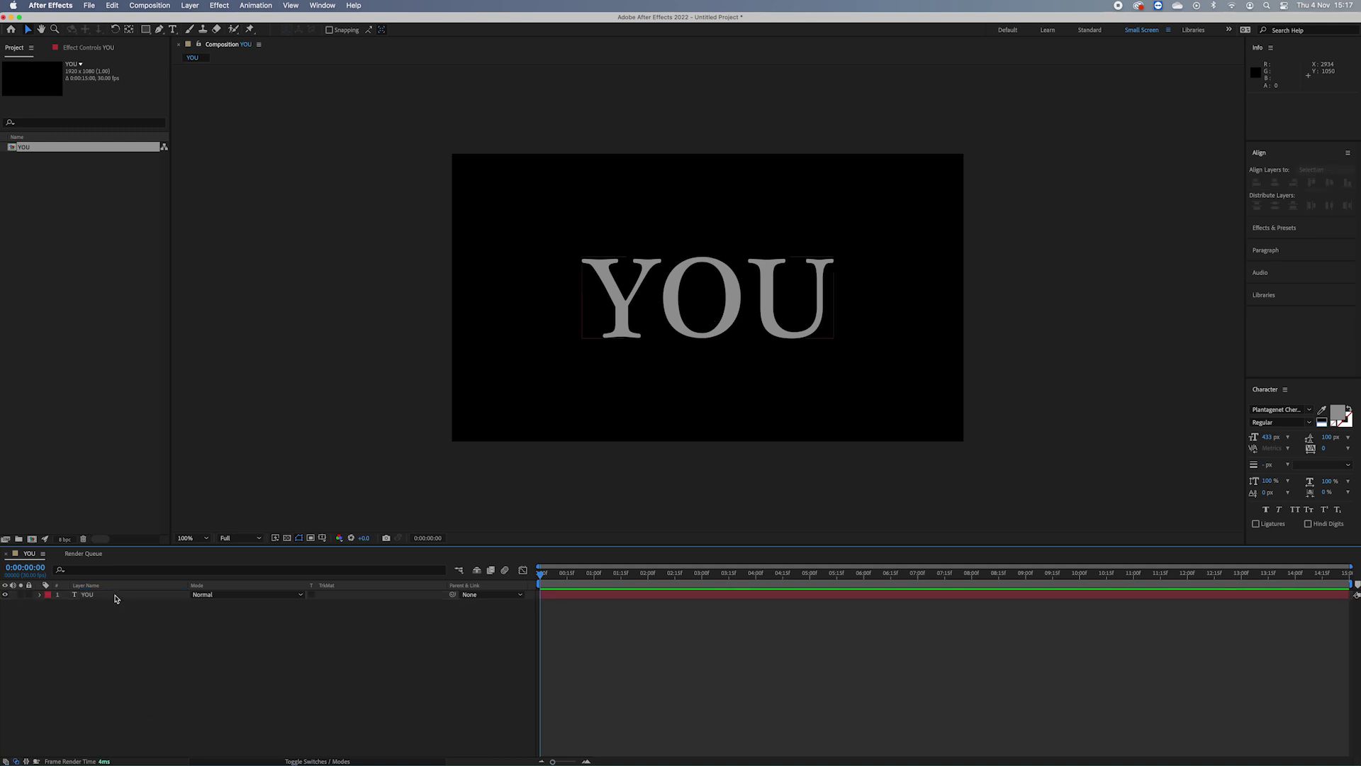
Duplicate the YOU layer and recolour the copy's text dark red
{"action": "left_click", "coordinate": [106, 594]}
{"action": "key", "text": "super+d"}
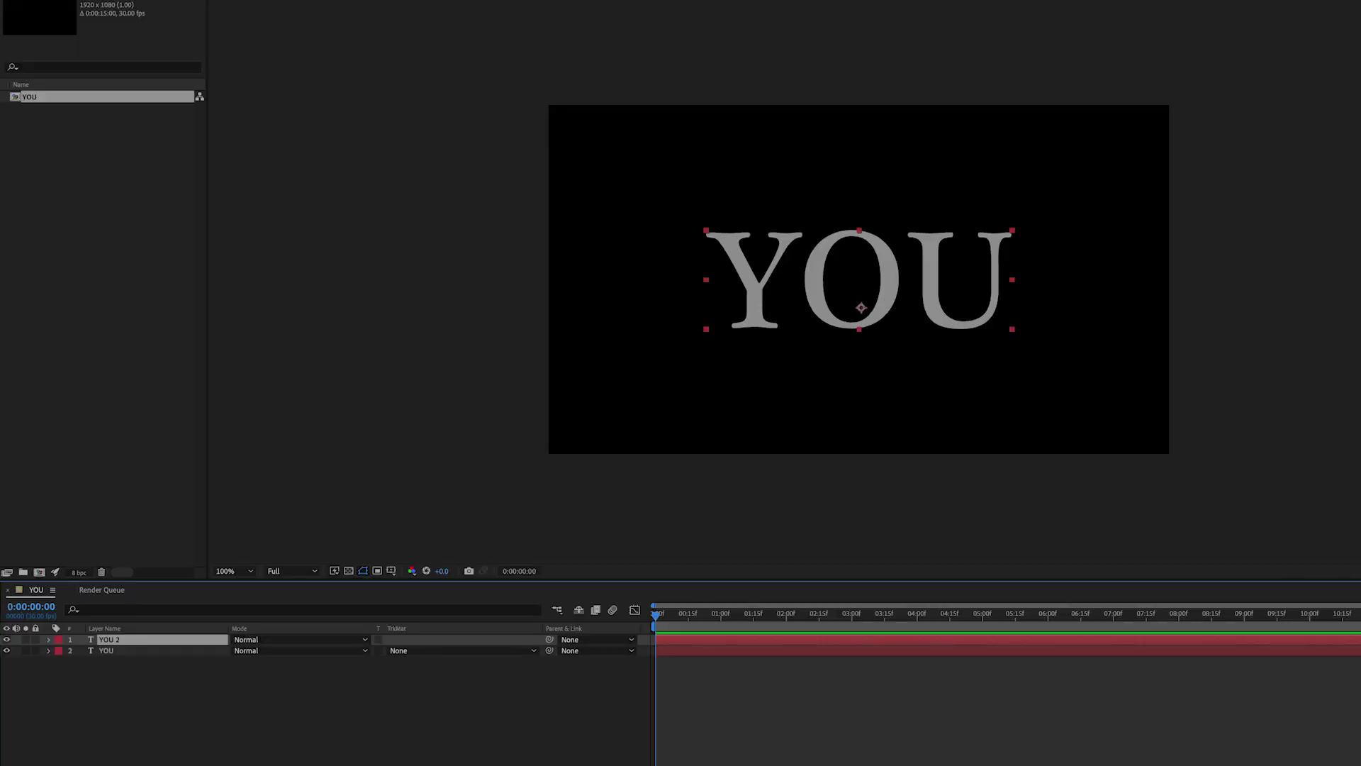
{"action": "left_click", "coordinate": [1360, 435]}
{"action": "left_click_drag", "start_coordinate": [1360, 304], "coordinate": [1360, 382]}
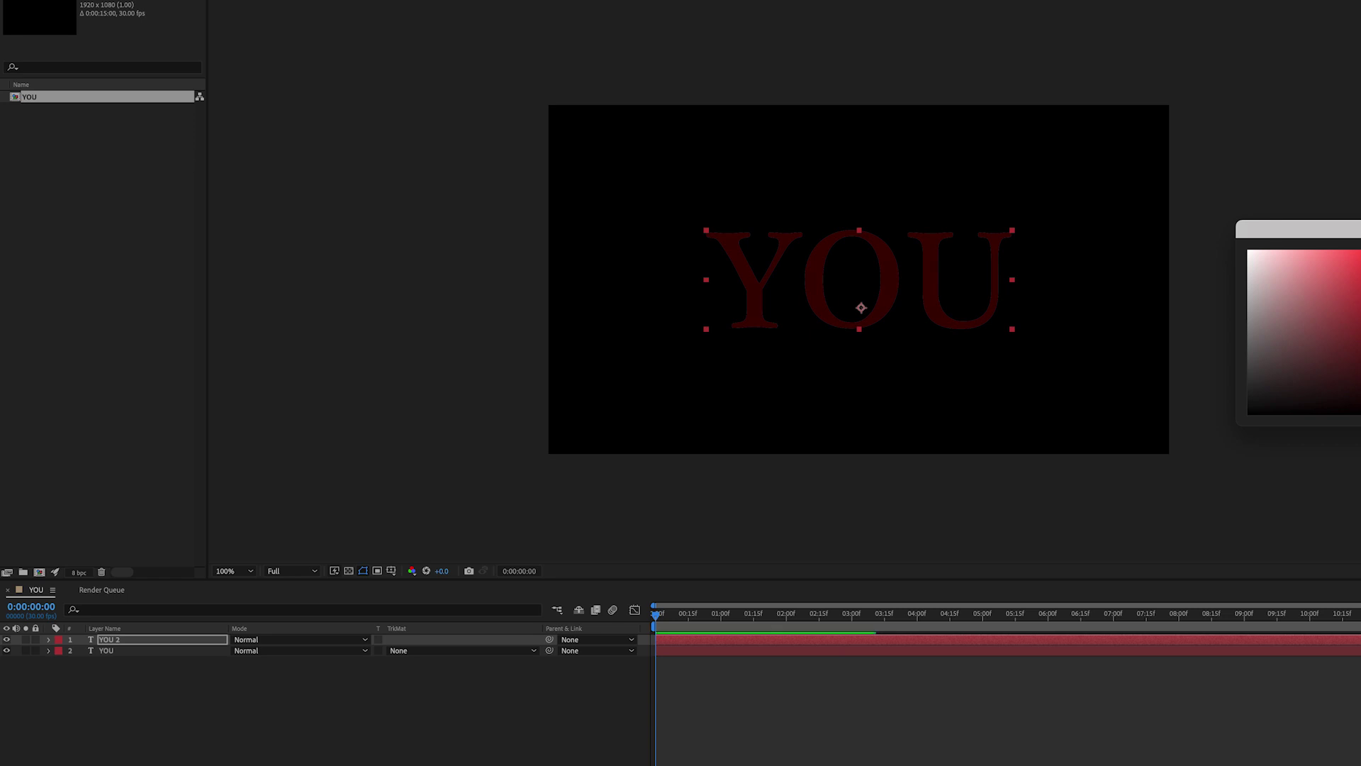
{"action": "key", "text": "Return"}
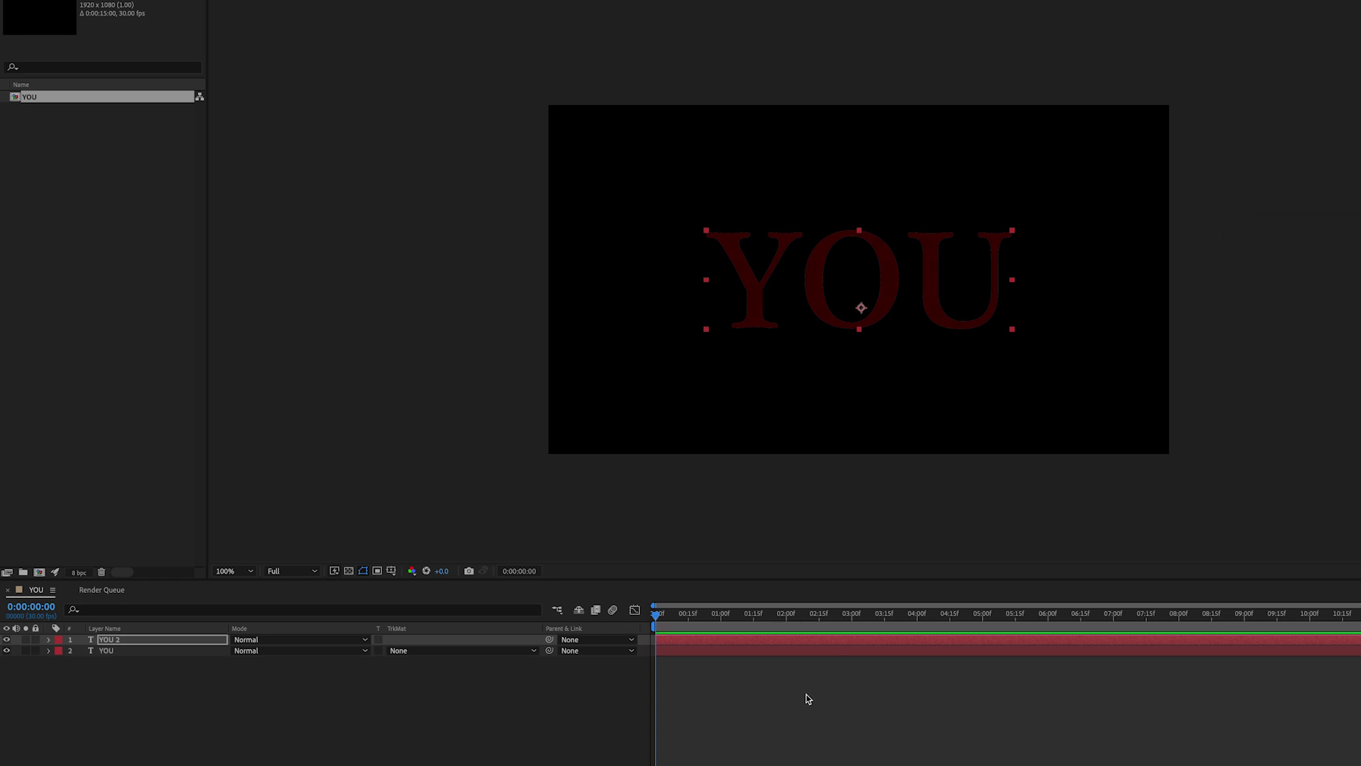
Move the dark red text layer beneath the grey YOU layer
{"action": "key", "text": "super+["}
{"action": "left_click", "coordinate": [346, 687]}
Search the effects for choker and apply Simple Choker to the grey YOU layer
{"action": "left_click", "coordinate": [171, 640]}
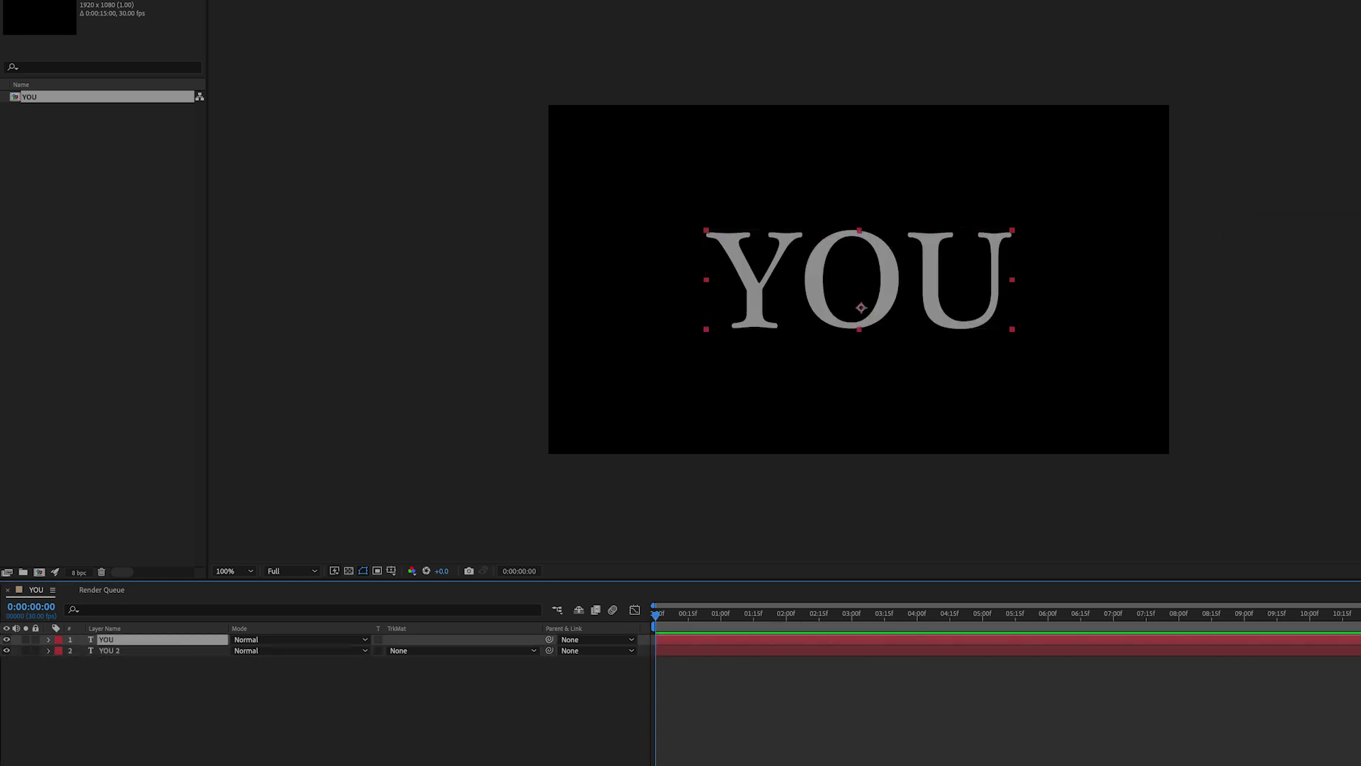
{"action": "left_click", "coordinate": [1252, 183]}
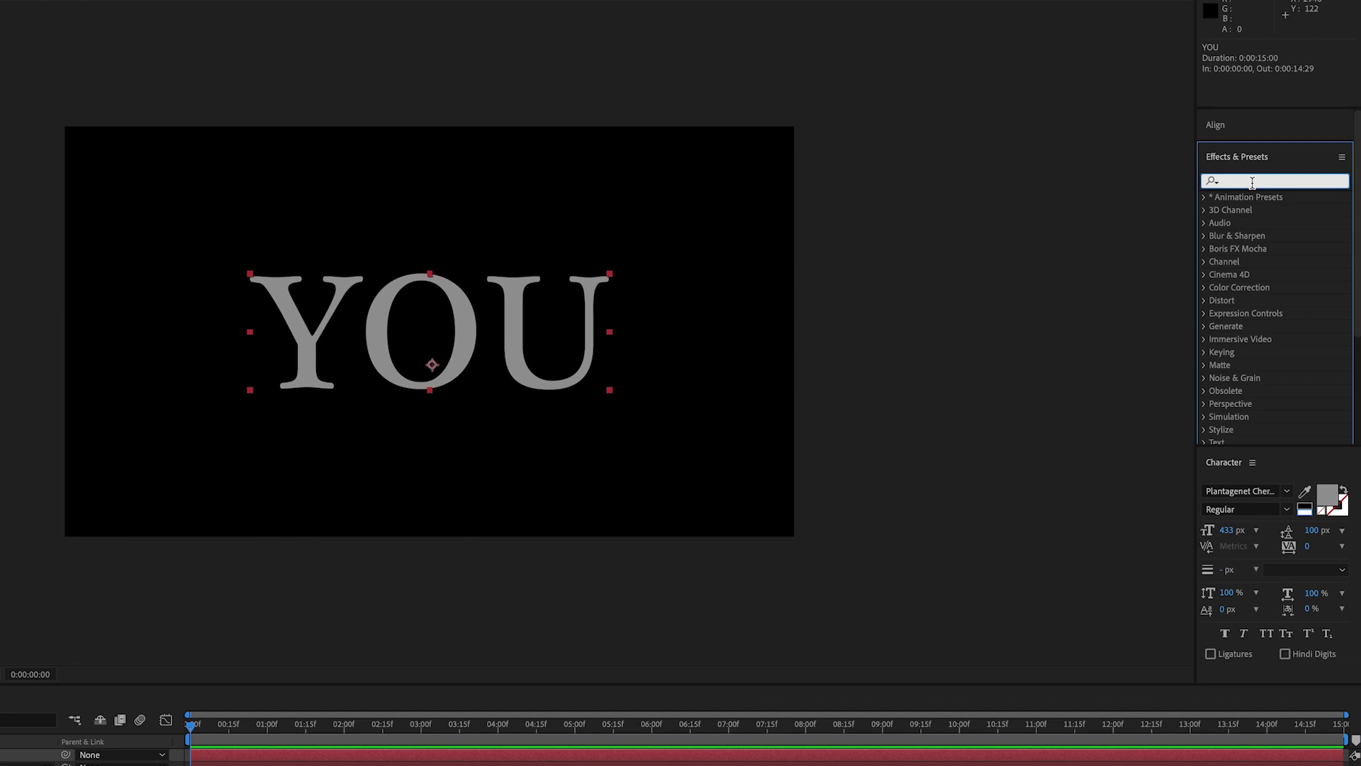
{"action": "type", "text": "choker"}
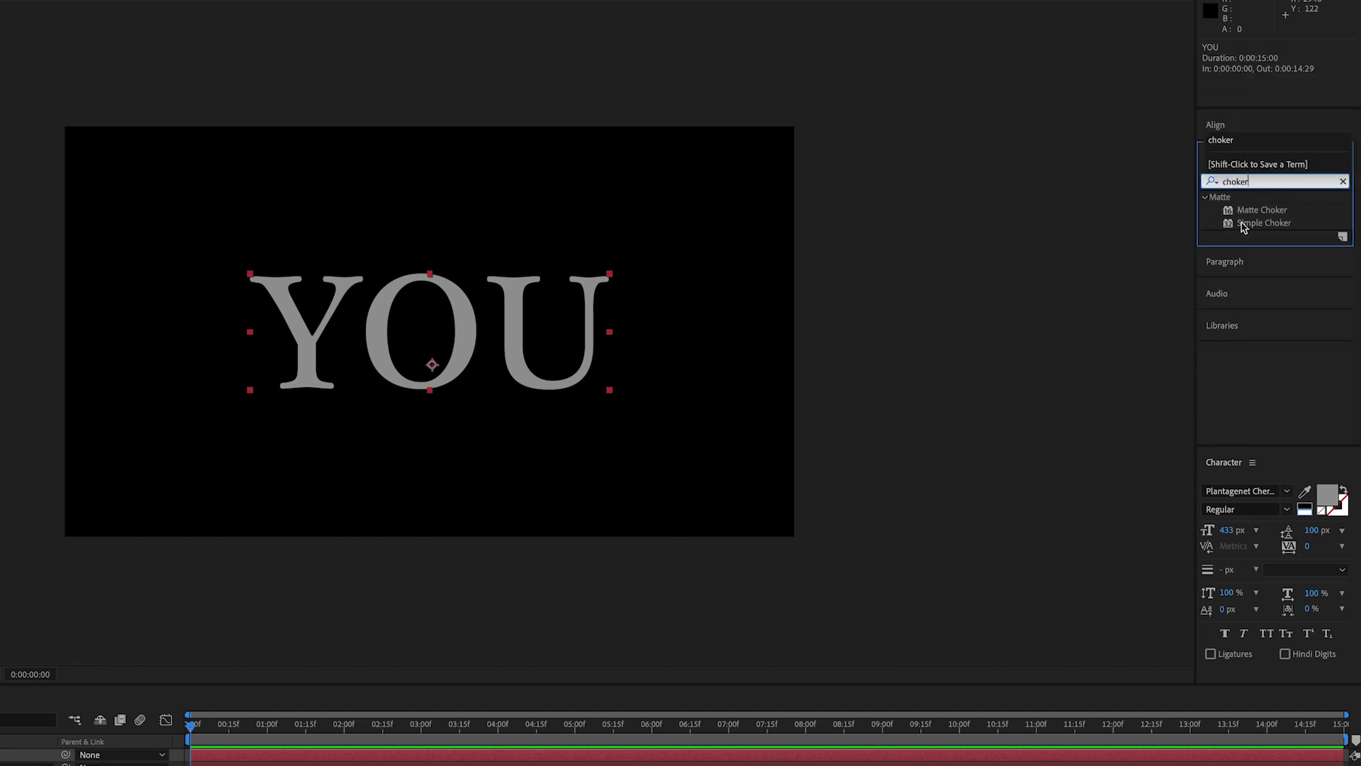
{"action": "double_click", "coordinate": [1242, 224]}
{"action": "left_click_drag", "start_coordinate": [1360, 383], "coordinate": [1024, 414]}
{"action": "scroll", "coordinate": [1138, 415], "scroll_direction": "up", "scroll_amount": 1}
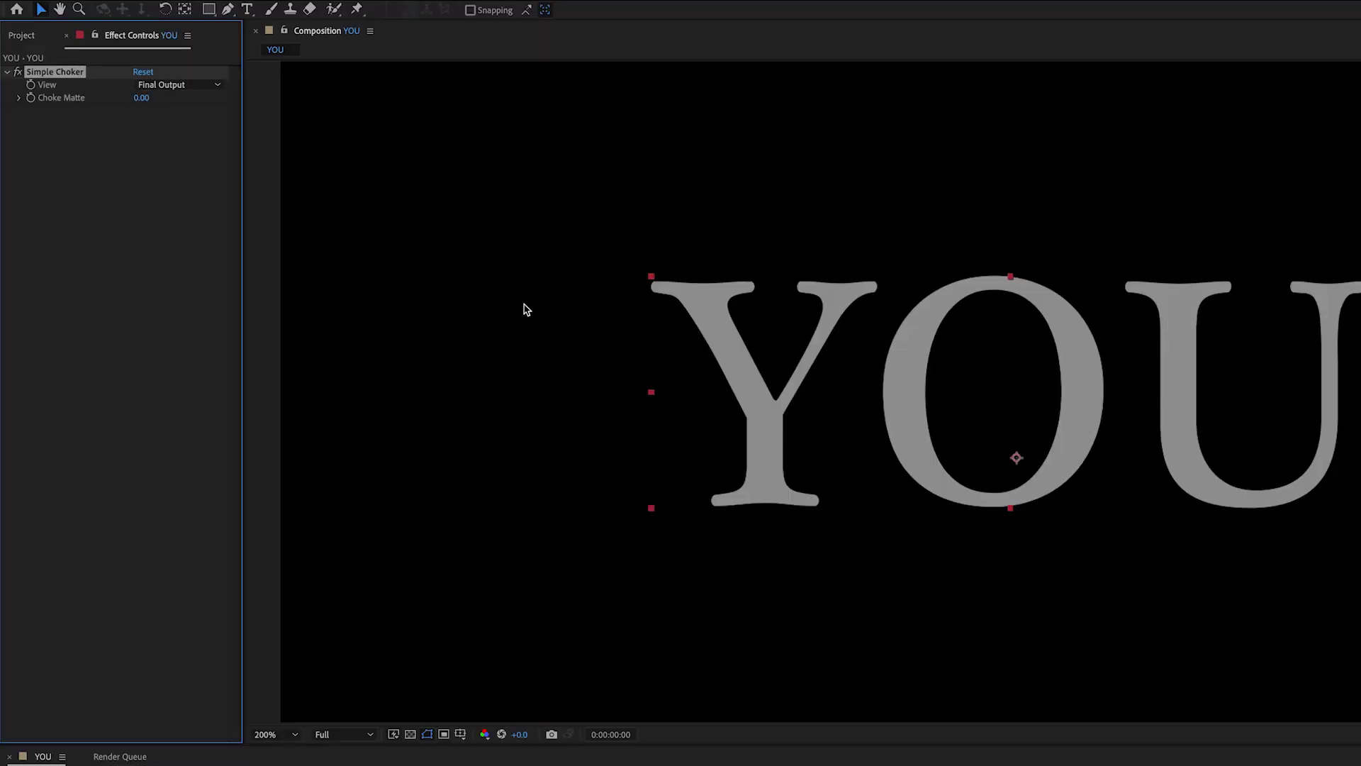
{"action": "left_click_drag", "start_coordinate": [143, 98], "coordinate": [210, 116]}
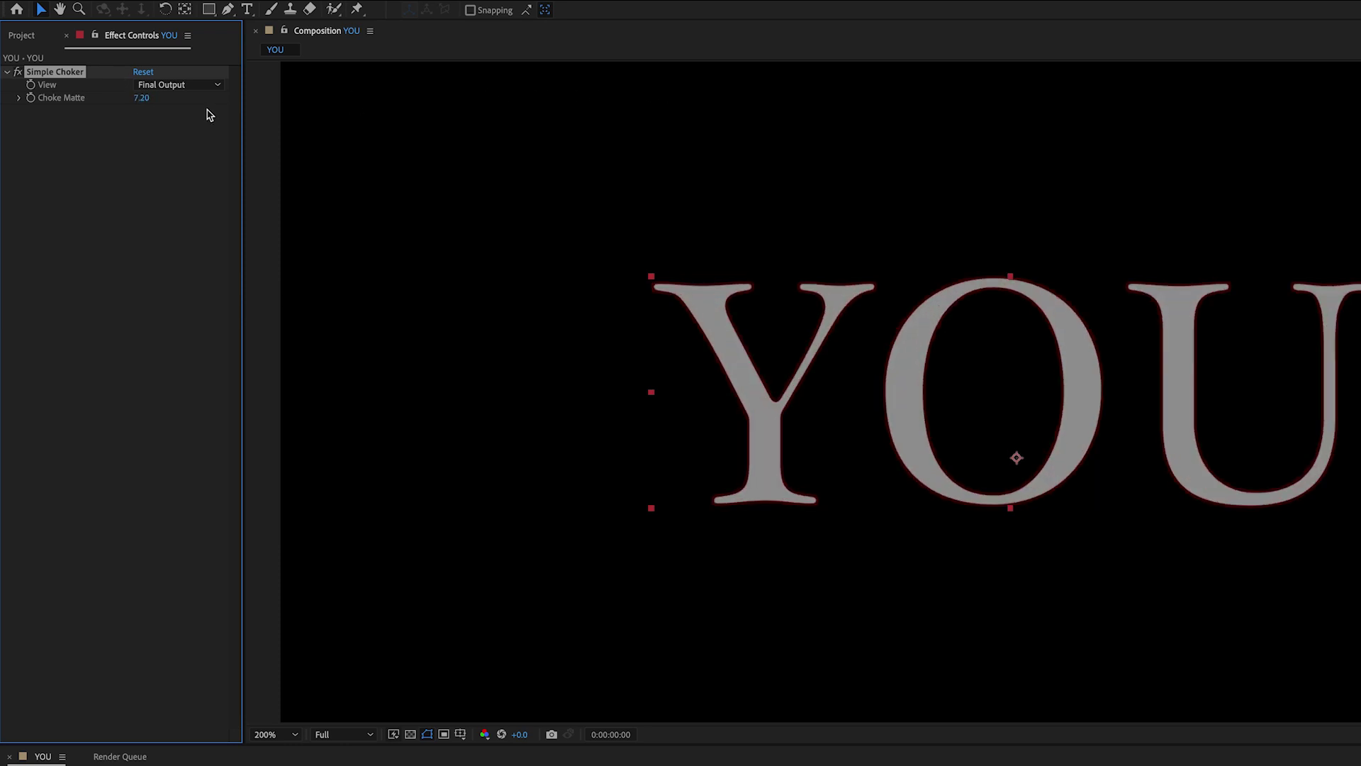
{"action": "key", "text": "super+z"}
{"action": "key", "text": "t"}
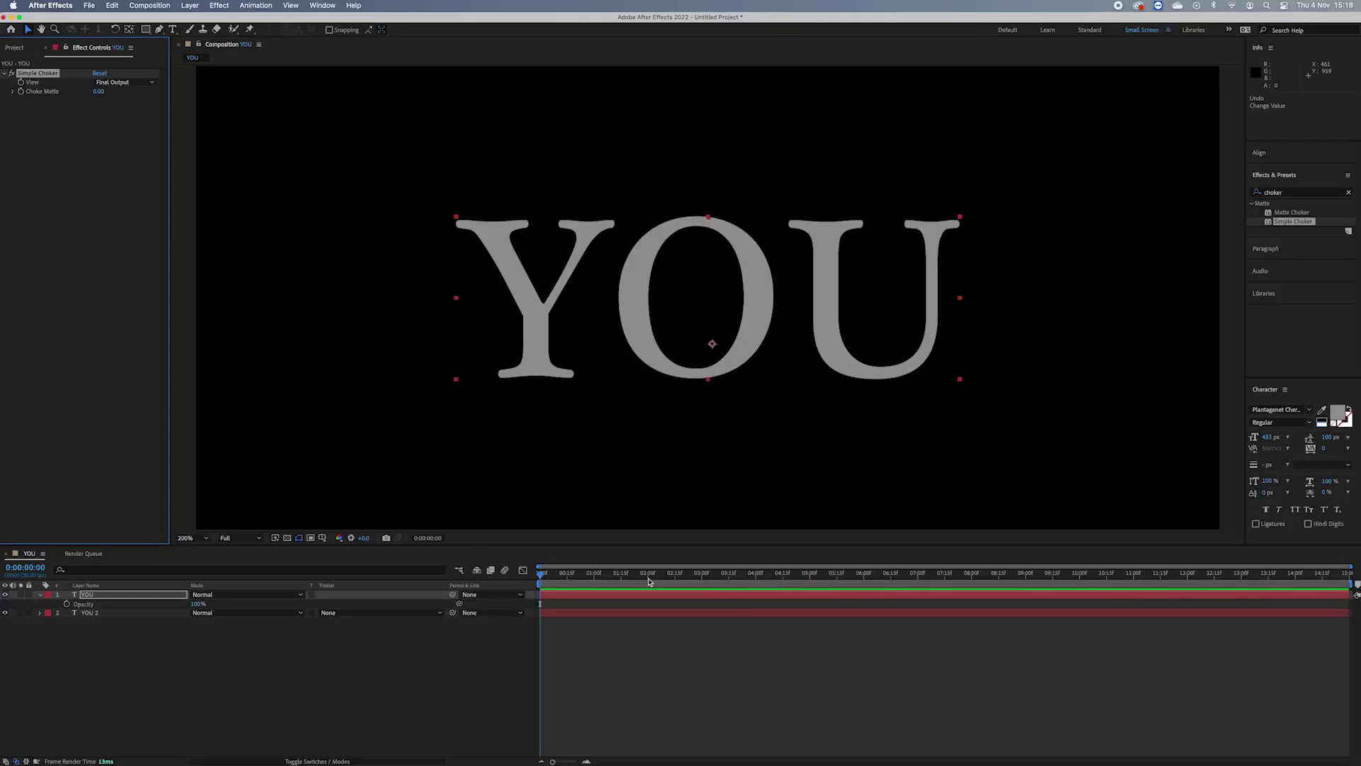
Keyframe the grey layer's Choke Matte from 0 at 2 seconds to 70 at about 3 seconds, and preview the animation
{"action": "left_click", "coordinate": [648, 574]}
{"action": "left_click", "coordinate": [21, 92]}
{"action": "left_click", "coordinate": [702, 575]}
{"action": "left_click_drag", "start_coordinate": [99, 92], "coordinate": [486, 107]}
{"action": "left_click", "coordinate": [644, 593]}
{"action": "key", "text": "u"}
{"action": "left_click", "coordinate": [645, 575]}
{"action": "key", "text": "space"}
{"action": "key", "text": "space"}
Shift the second Choke Matte keyframe to about 4 seconds with Easy Ease applied, and preview the slower choke
{"action": "left_click_drag", "start_coordinate": [714, 620], "coordinate": [756, 615]}
{"action": "key", "text": "F9"}
{"action": "left_click", "coordinate": [643, 575]}
{"action": "key", "text": "space"}
{"action": "key", "text": "space"}
{"action": "left_click", "coordinate": [757, 575]}
{"action": "left_click", "coordinate": [632, 577]}
{"action": "key", "text": "space"}
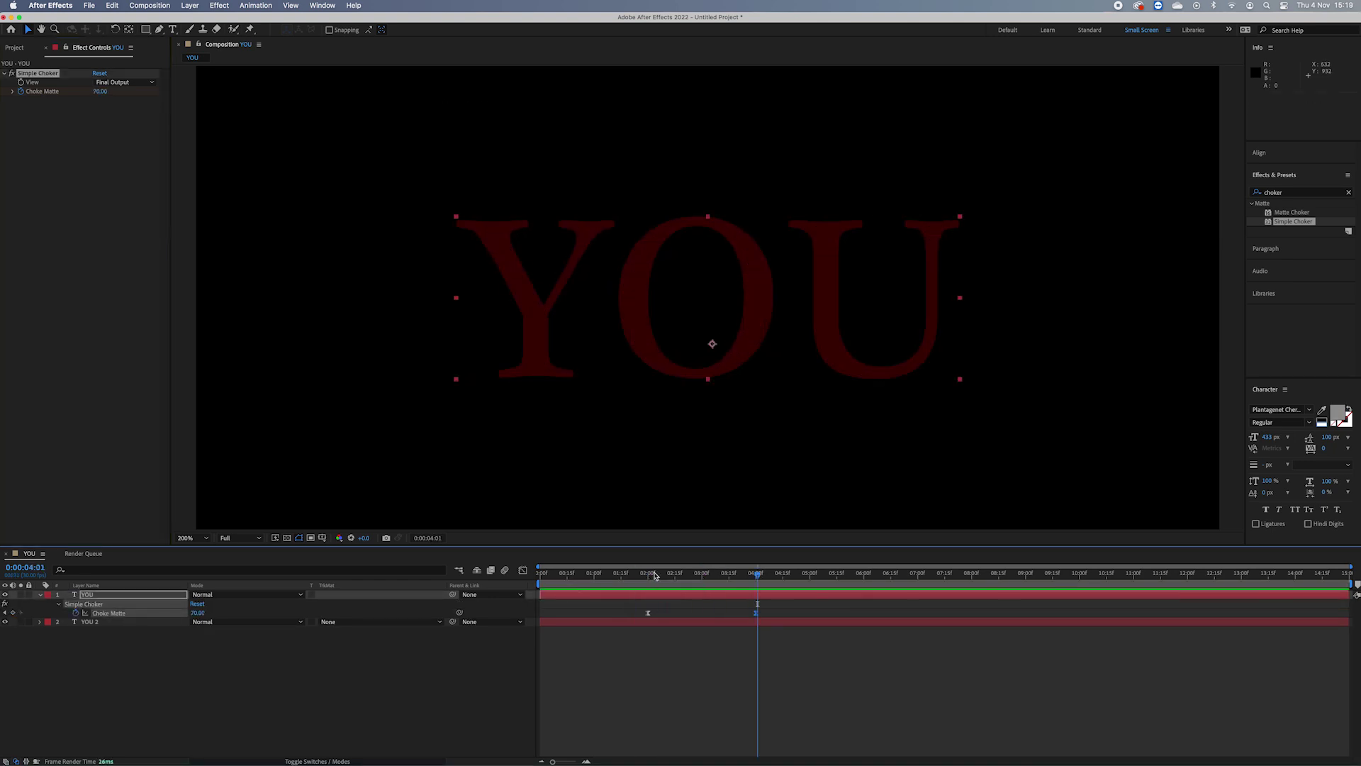
Search the effects for rough and add Roughen Edges to the grey YOU layer beneath Simple Choker
{"action": "left_click", "coordinate": [687, 575]}
{"action": "left_click", "coordinate": [1236, 192]}
{"action": "type", "text": "rough"}
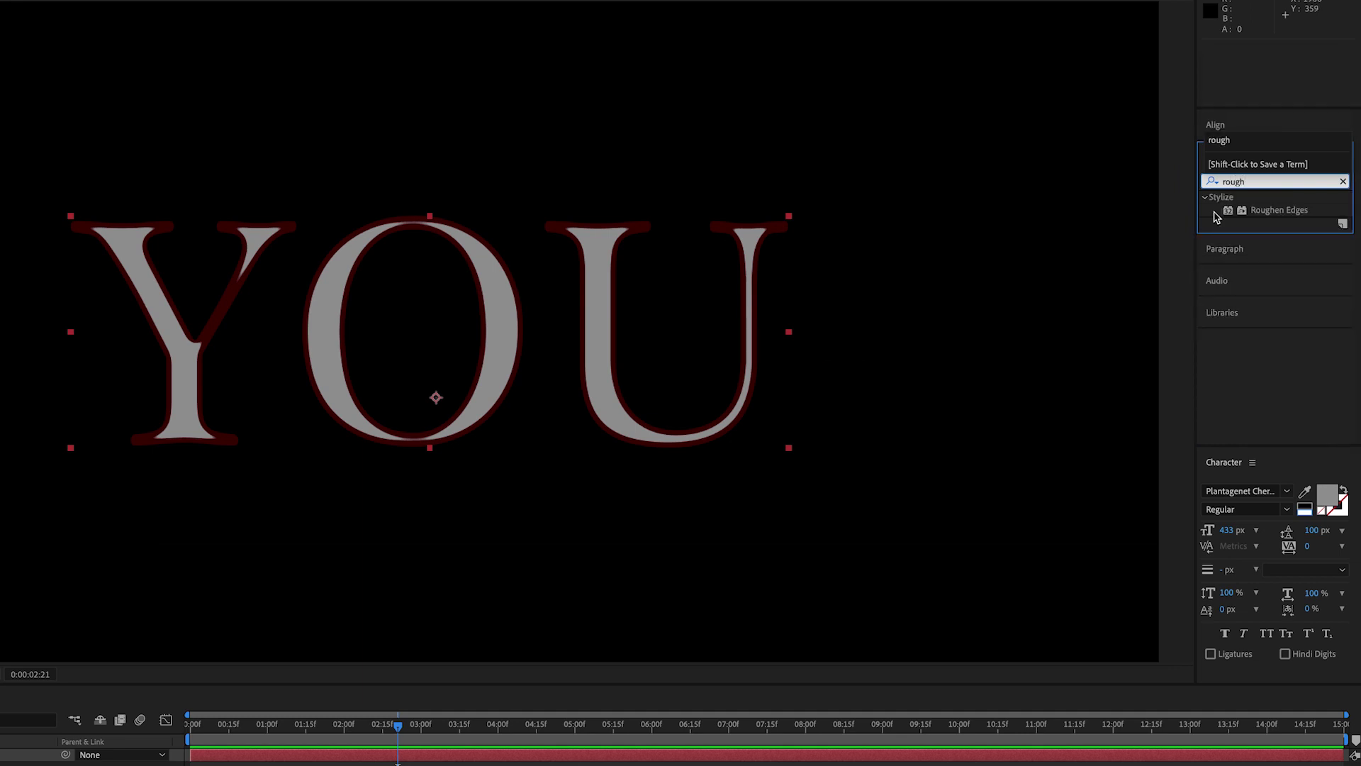
{"action": "left_click", "coordinate": [1254, 210]}
{"action": "left_click_drag", "start_coordinate": [1279, 210], "coordinate": [2, 212]}
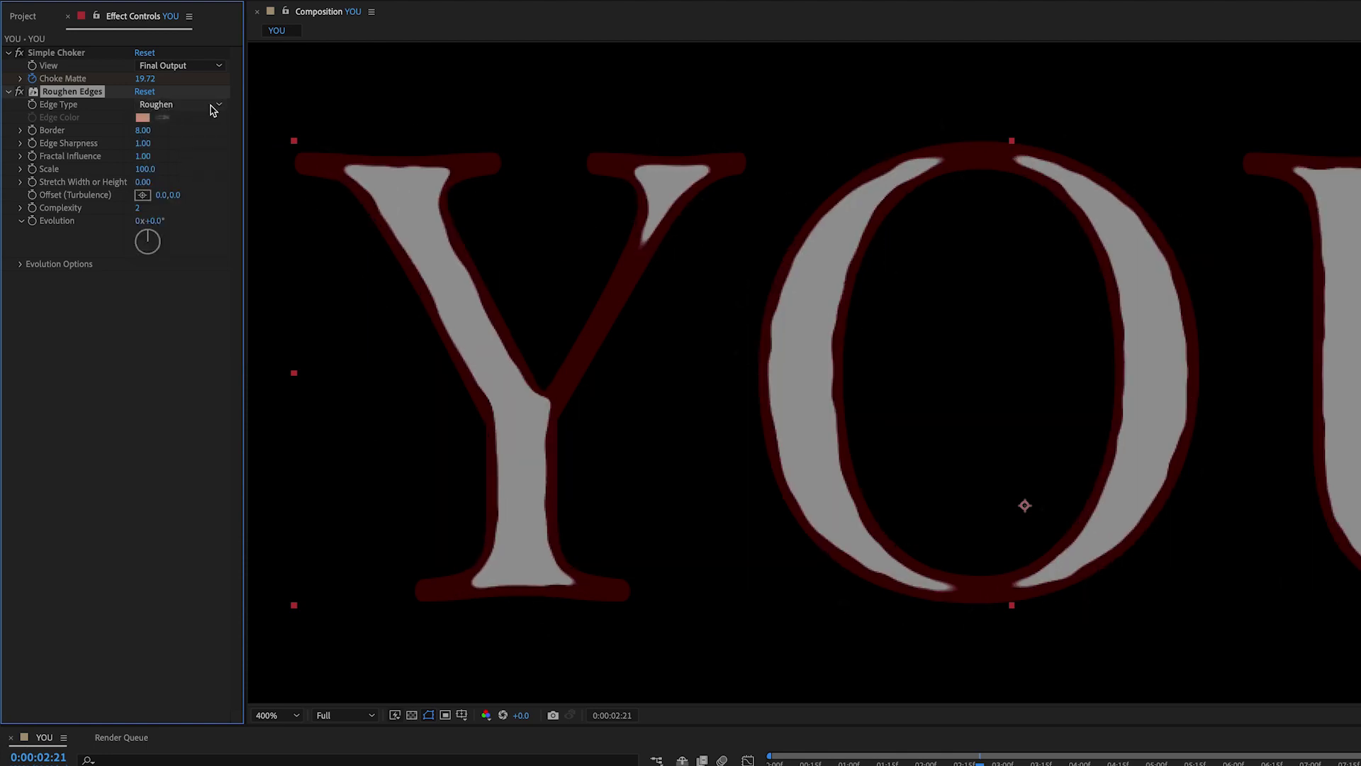
Set the Roughen Edges border to 39.20, edge sharpness to 2.00 and scale to 46
{"action": "left_click_drag", "start_coordinate": [144, 131], "coordinate": [230, 141]}
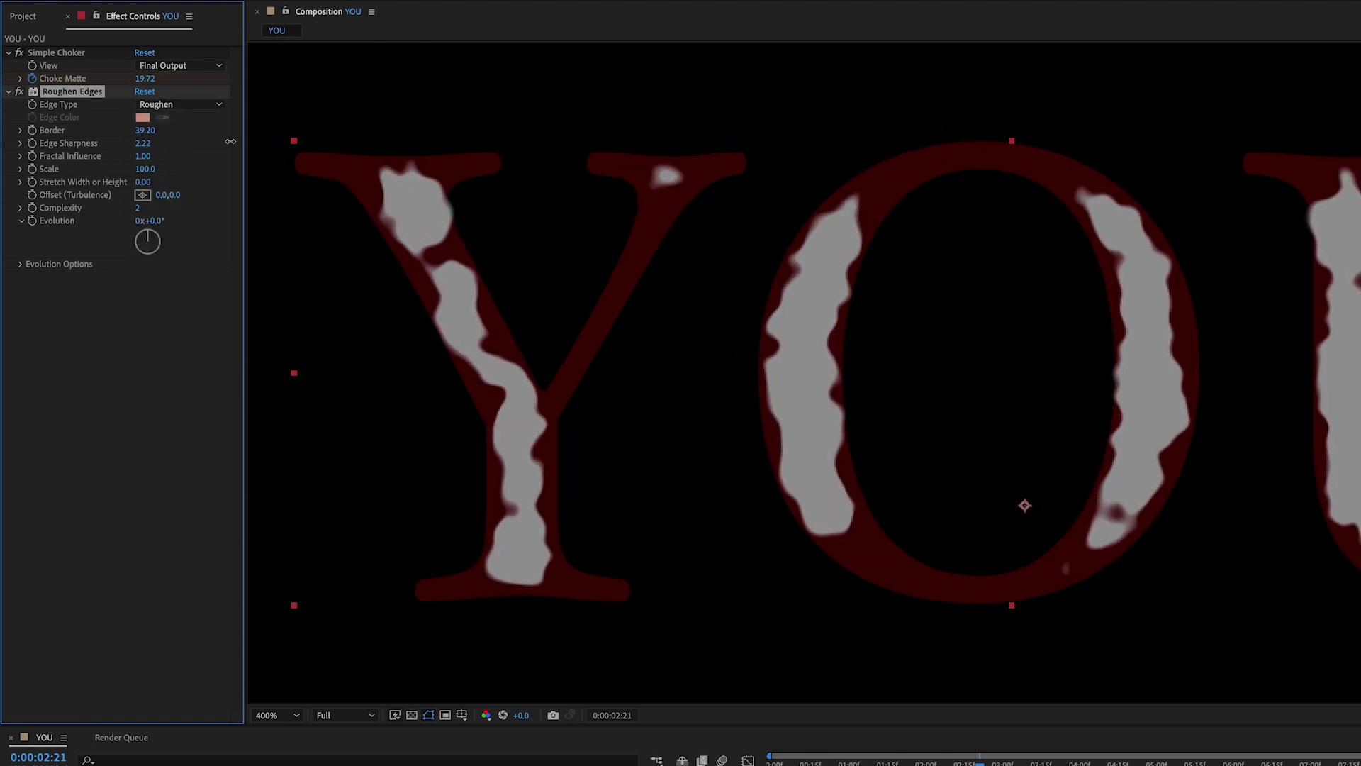
{"action": "left_click_drag", "start_coordinate": [145, 169], "coordinate": [78, 171]}
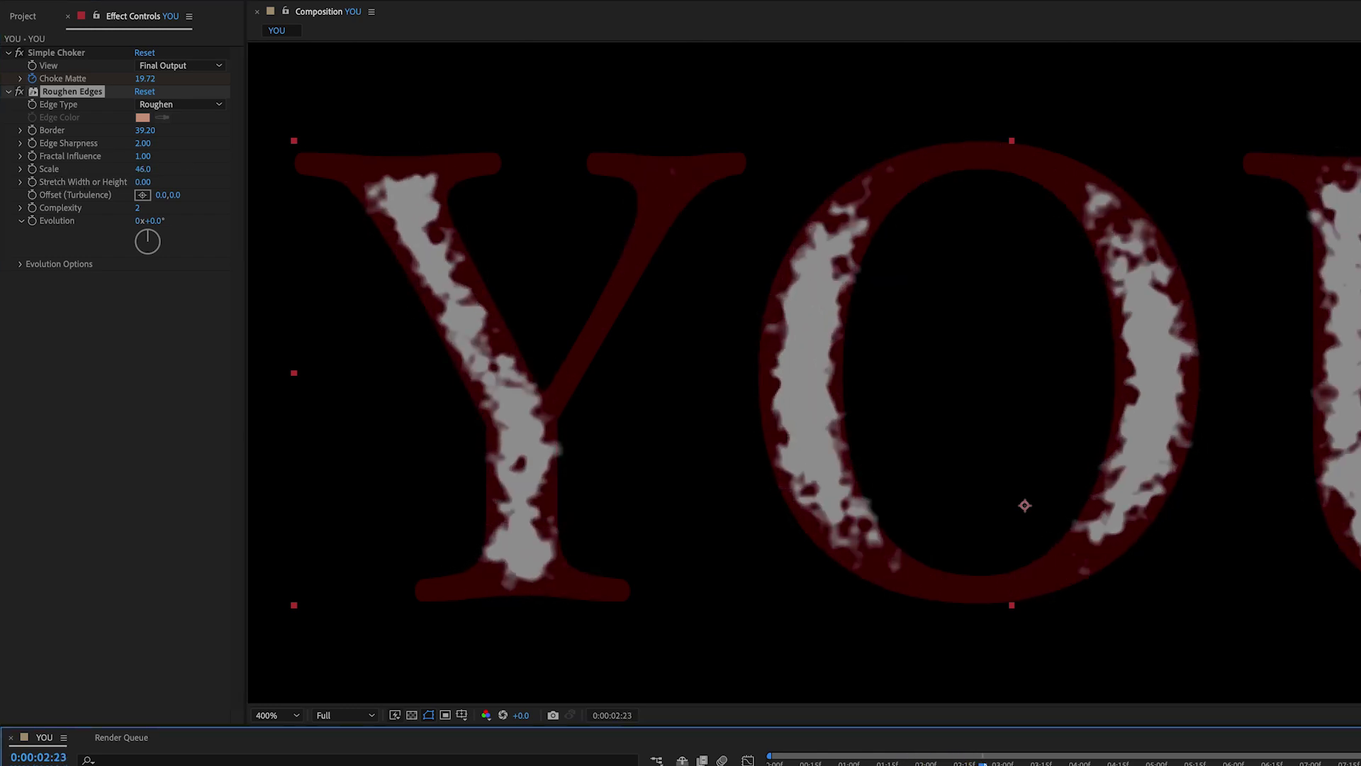
{"action": "left_click", "coordinate": [174, 214]}
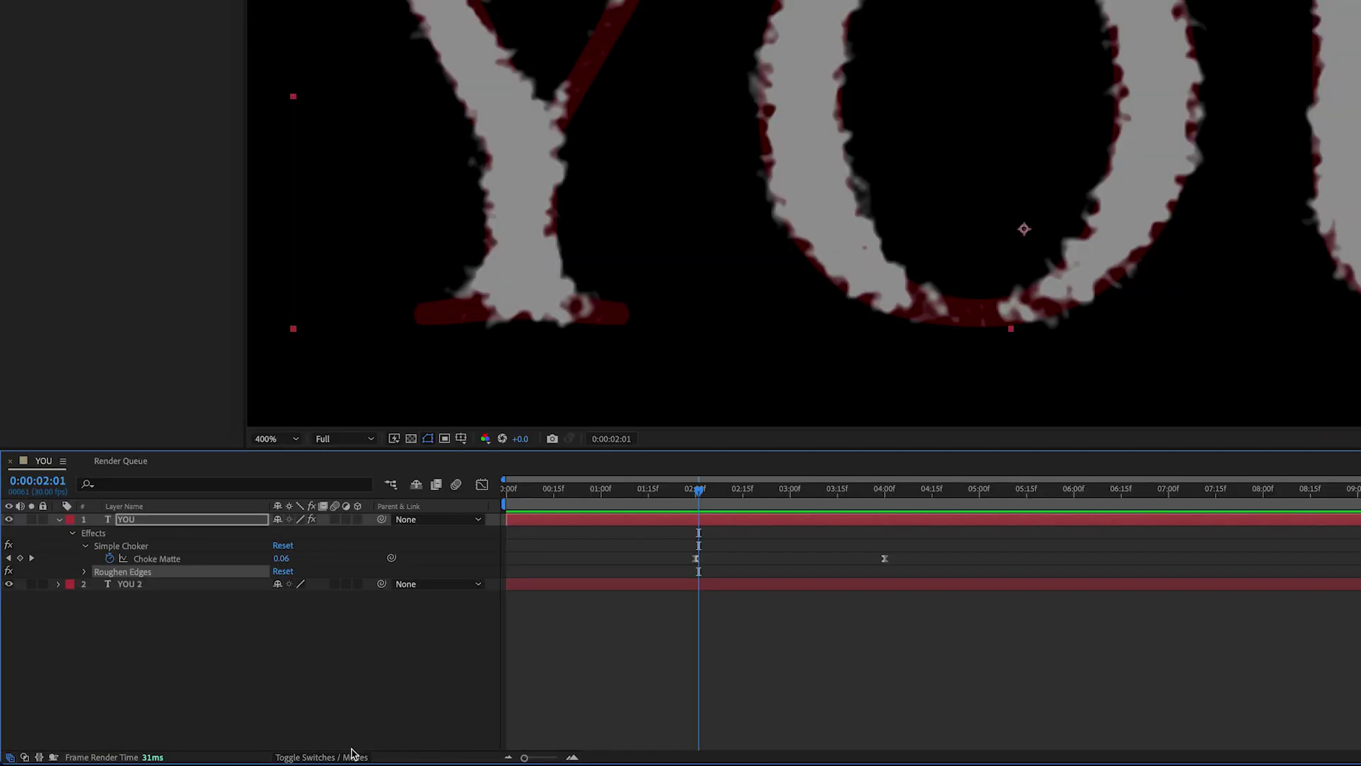
Show the timeline's blending mode and track matte columns, and preview the roughened choke animation from about 2 seconds
{"action": "left_click", "coordinate": [353, 756]}
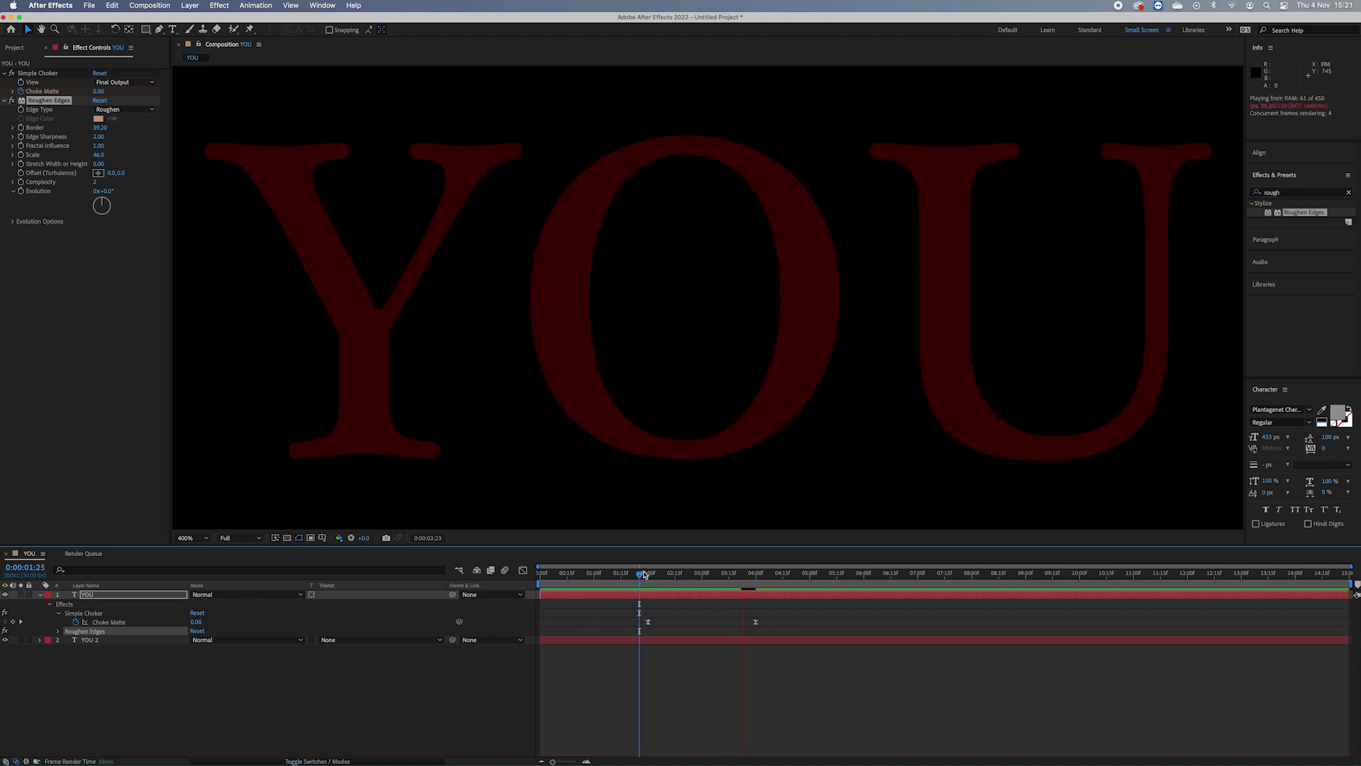
{"action": "key", "text": "space"}
{"action": "left_click", "coordinate": [650, 574]}
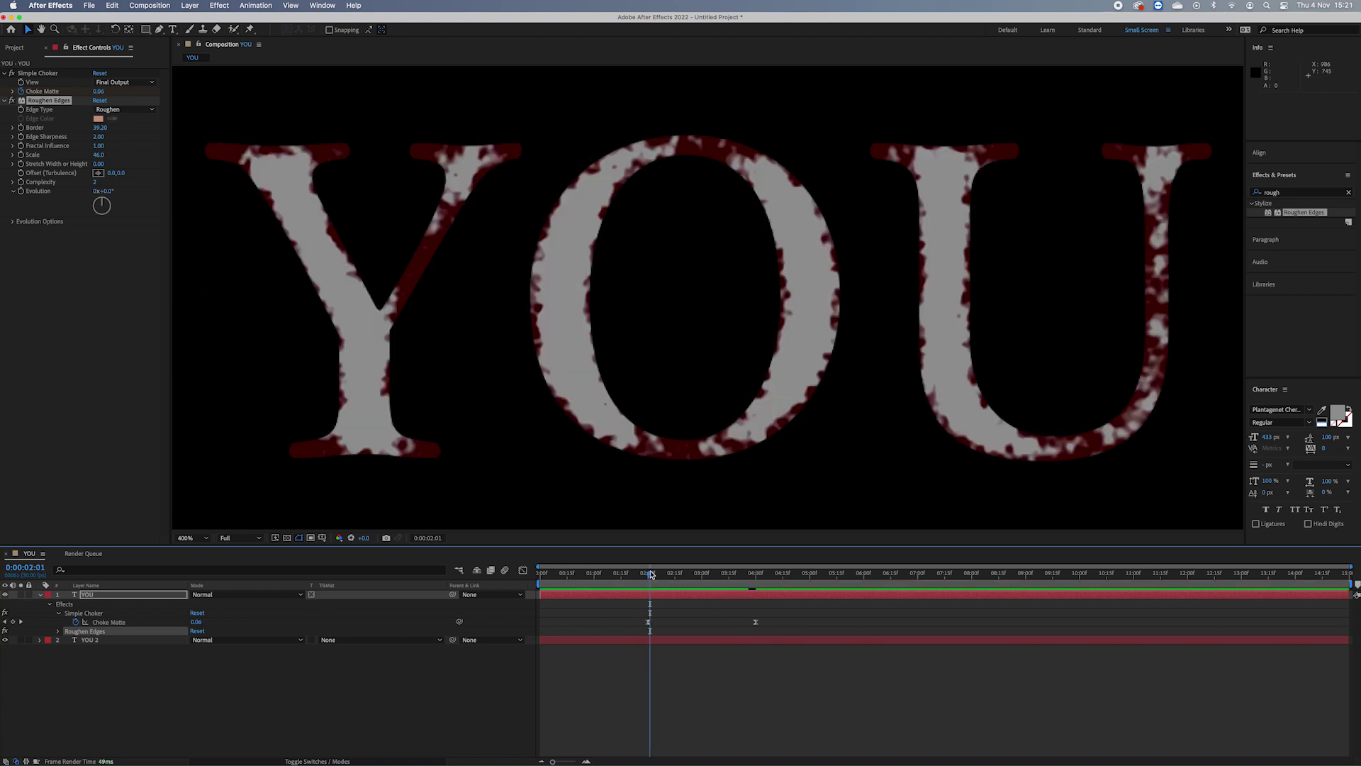
{"action": "key", "text": "space"}
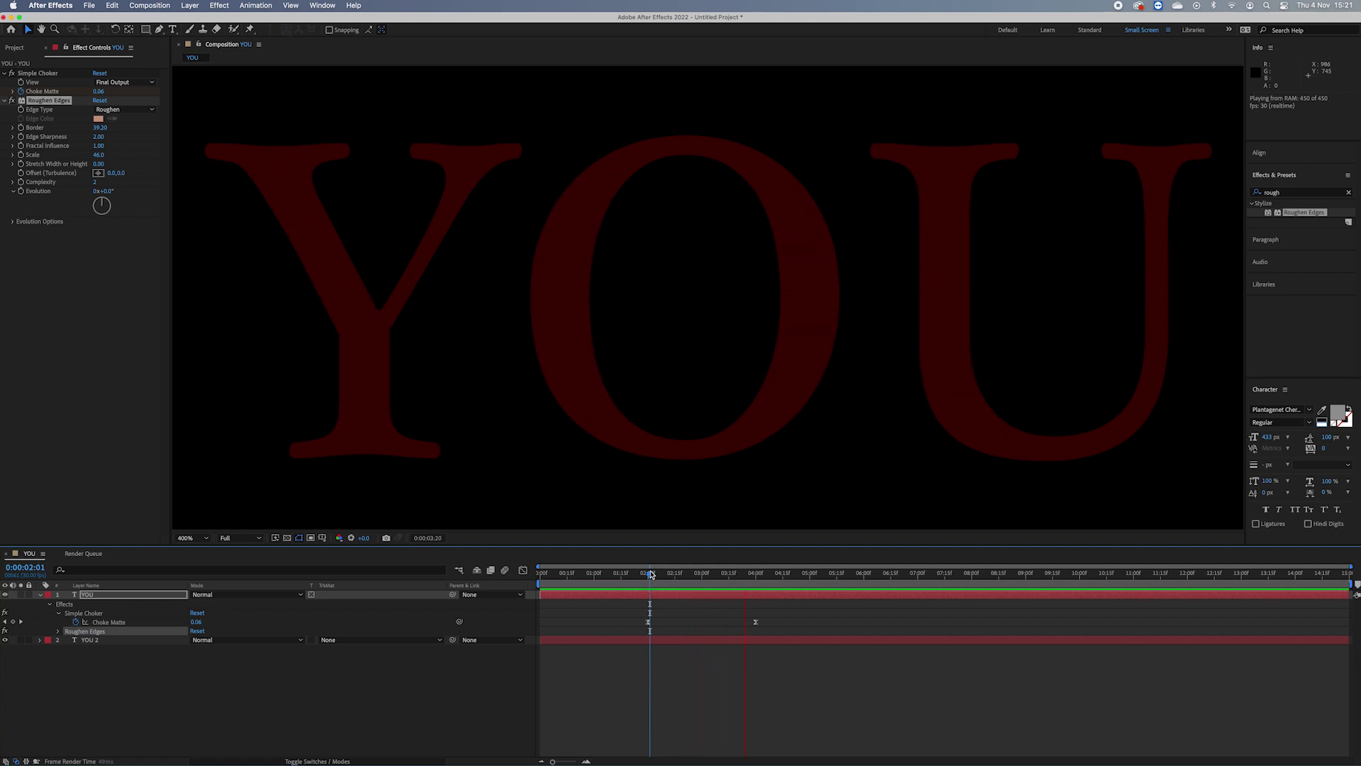
{"action": "left_click_drag", "start_coordinate": [650, 573], "coordinate": [692, 574]}
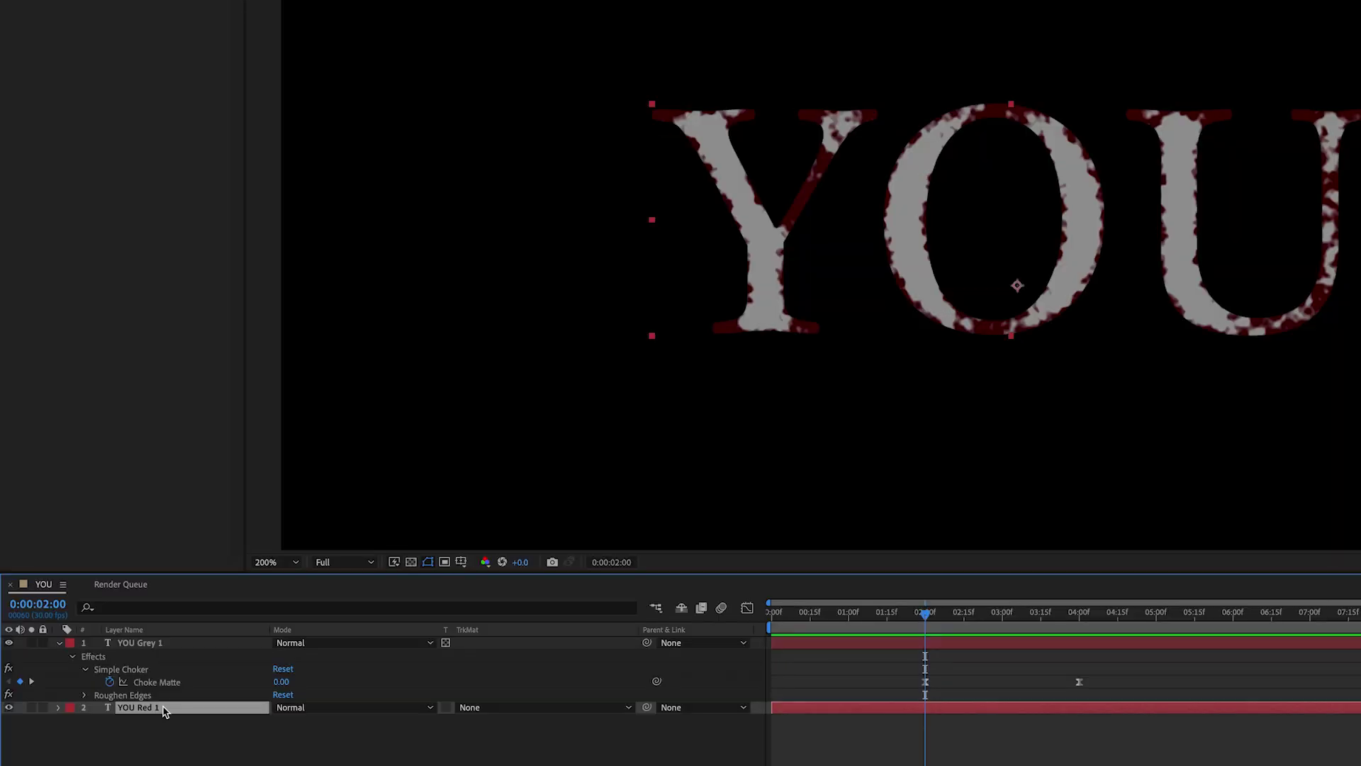
Duplicate the YOU Grey 1 layer and delete Simple Choker and Roughen Edges from the copy
{"action": "left_click", "coordinate": [177, 642]}
{"action": "key", "text": "ctrl+d"}
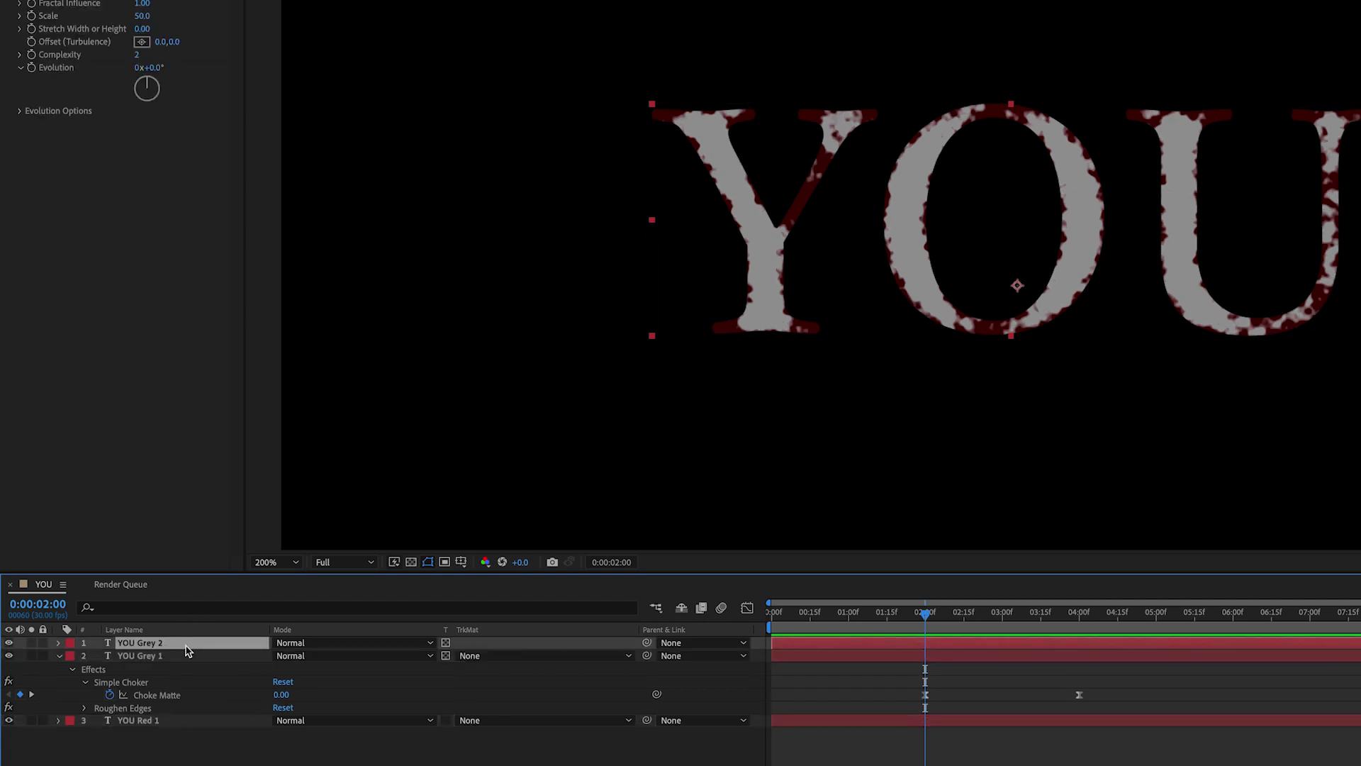
{"action": "left_click", "coordinate": [64, 0]}
{"action": "key", "text": "Delete"}
{"action": "left_click", "coordinate": [64, 0]}
{"action": "key", "text": "Delete"}
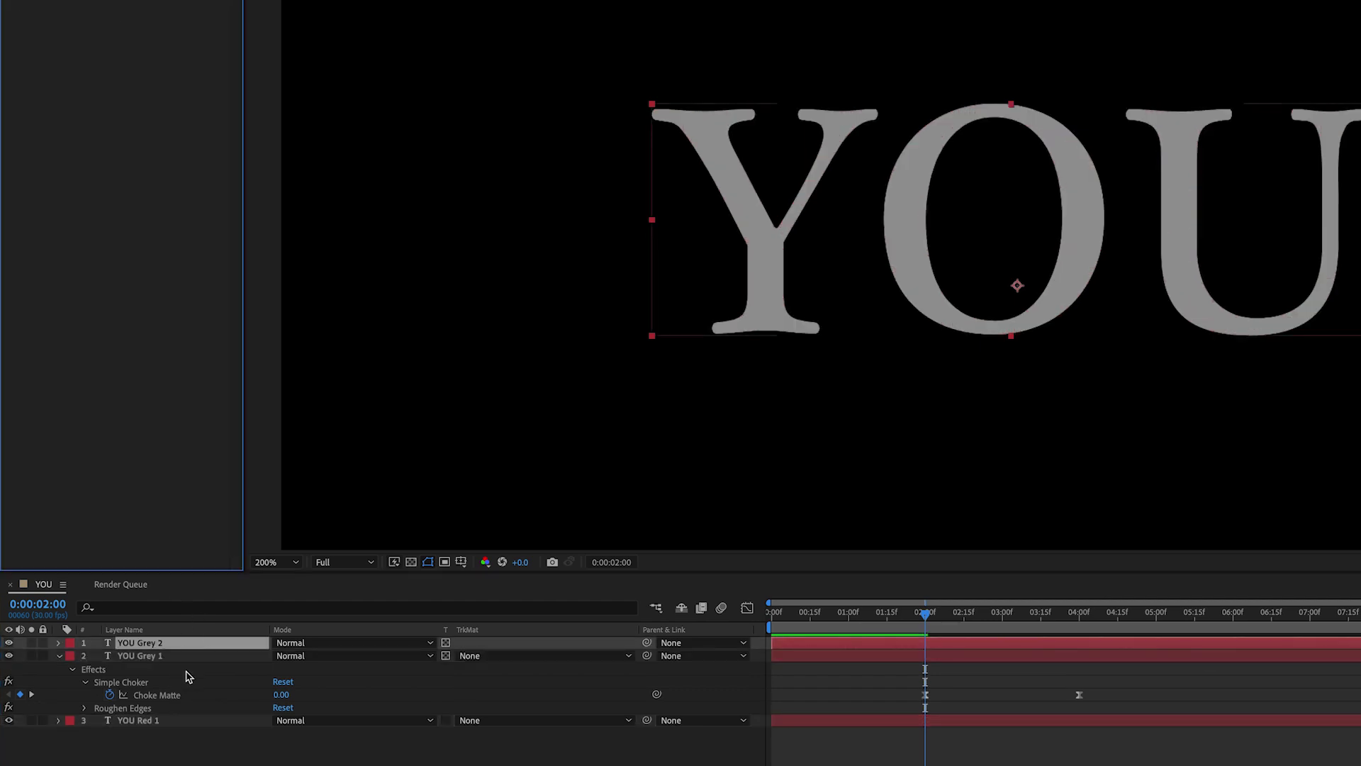
Send the effect-free grey copy to the bottom of the layer stack and rename it YOU Grey Base
{"action": "key", "text": "ctrl+shift+["}
{"action": "left_click", "coordinate": [160, 720]}
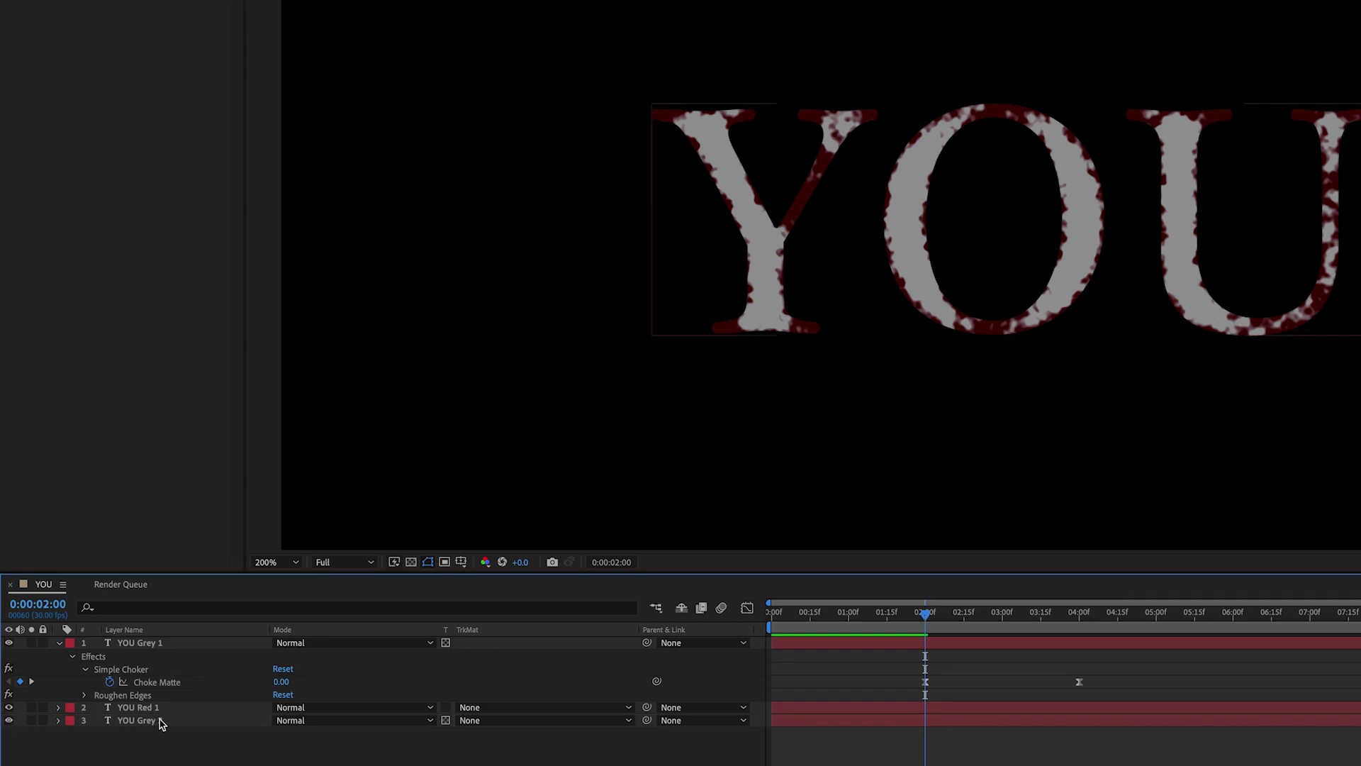
{"action": "key", "text": "Return"}
{"action": "key", "text": "Right"}
{"action": "type", "text": "Base"}
{"action": "key", "text": "Return"}
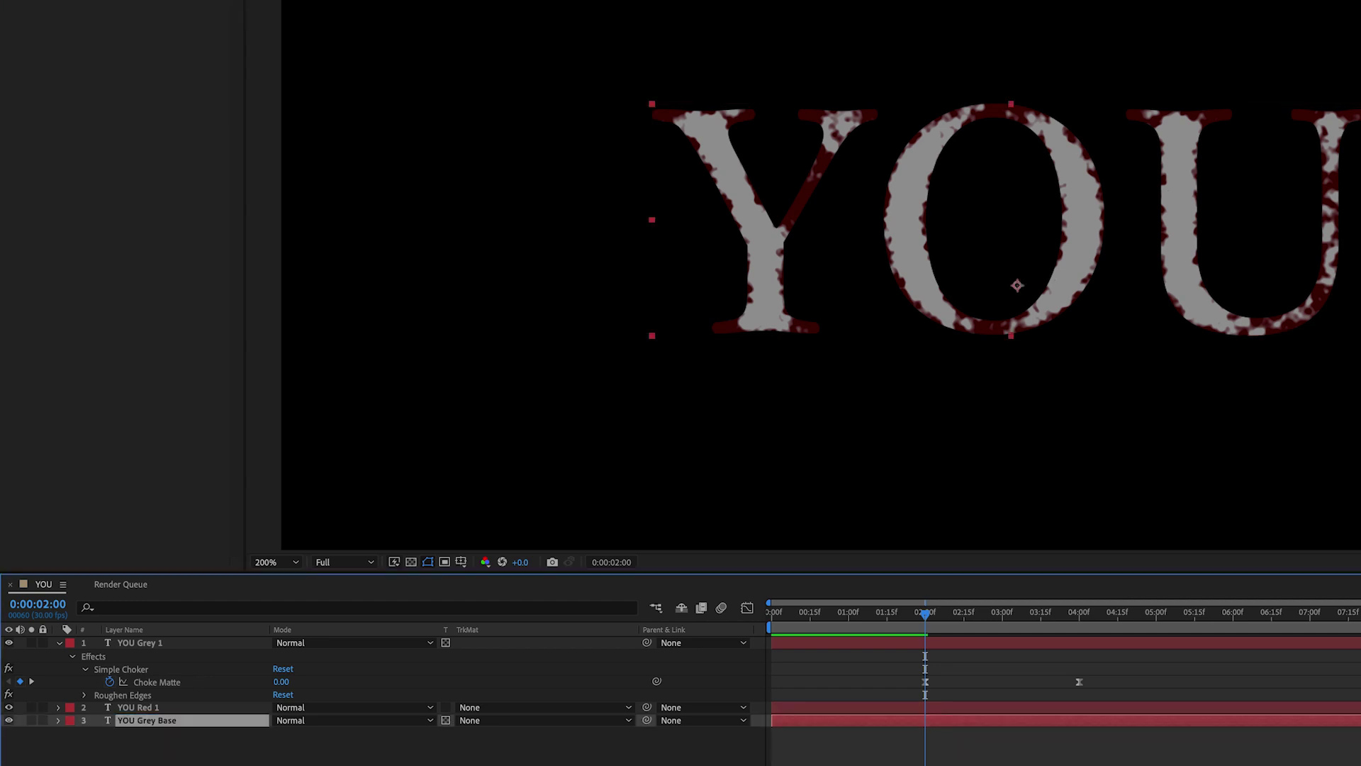
Duplicate the YOU Red 1 layer and rename the copy YOU Noise
{"action": "left_click", "coordinate": [173, 752]}
{"action": "left_click", "coordinate": [169, 707]}
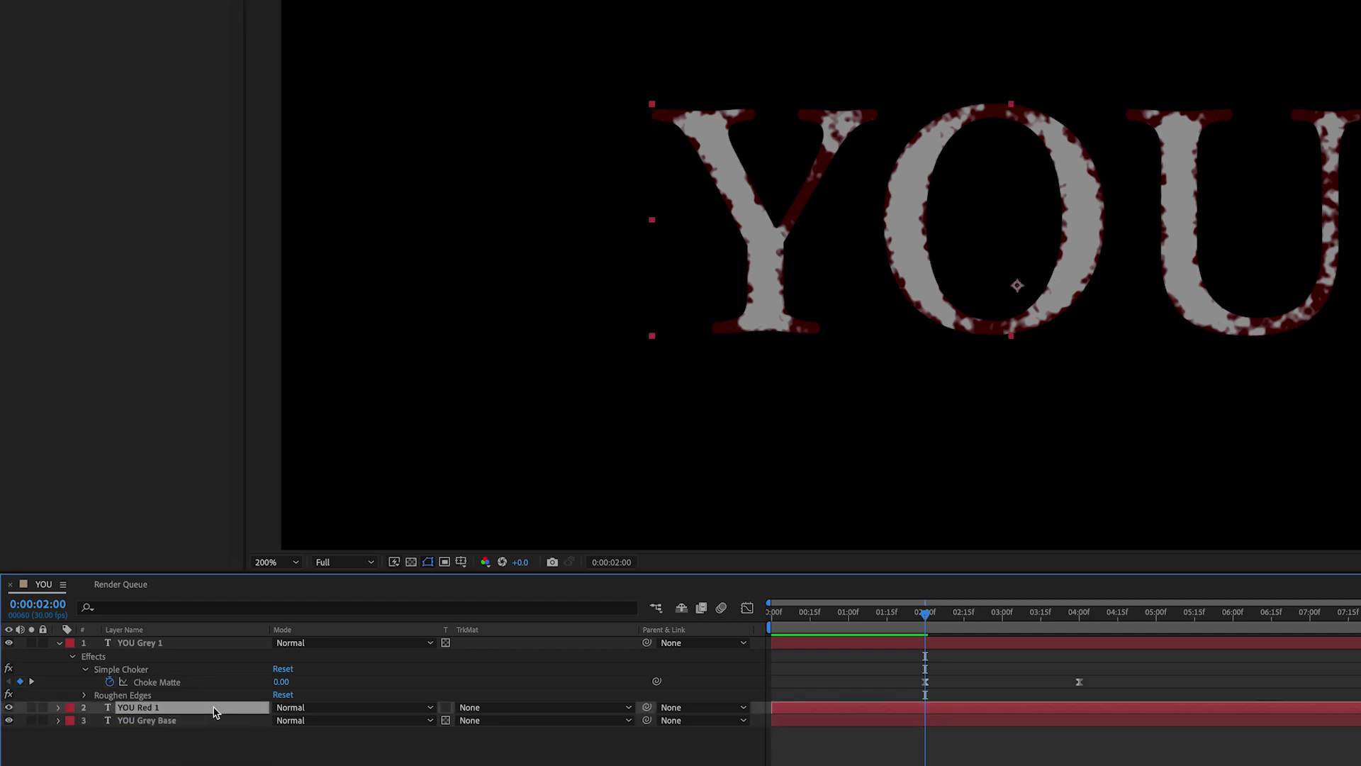
{"action": "key", "text": "ctrl+d"}
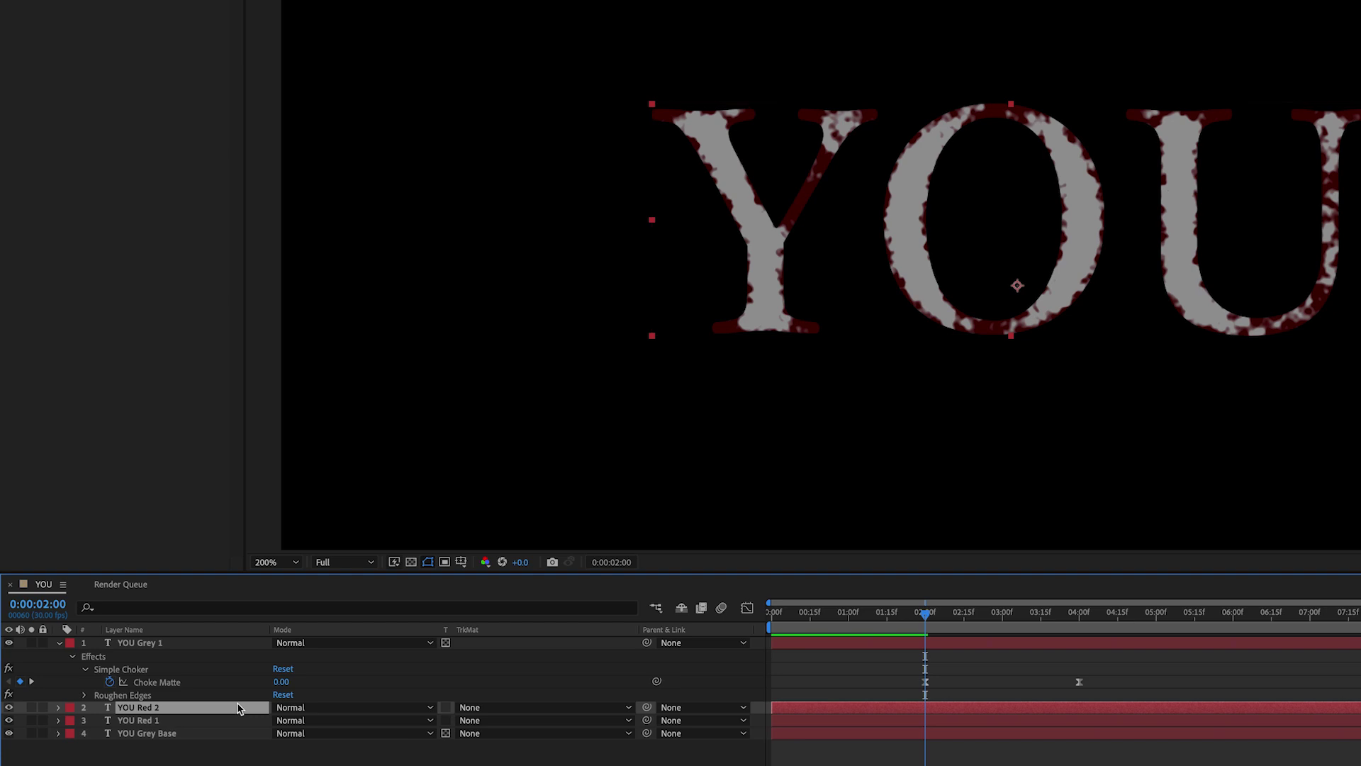
{"action": "key", "text": "Return"}
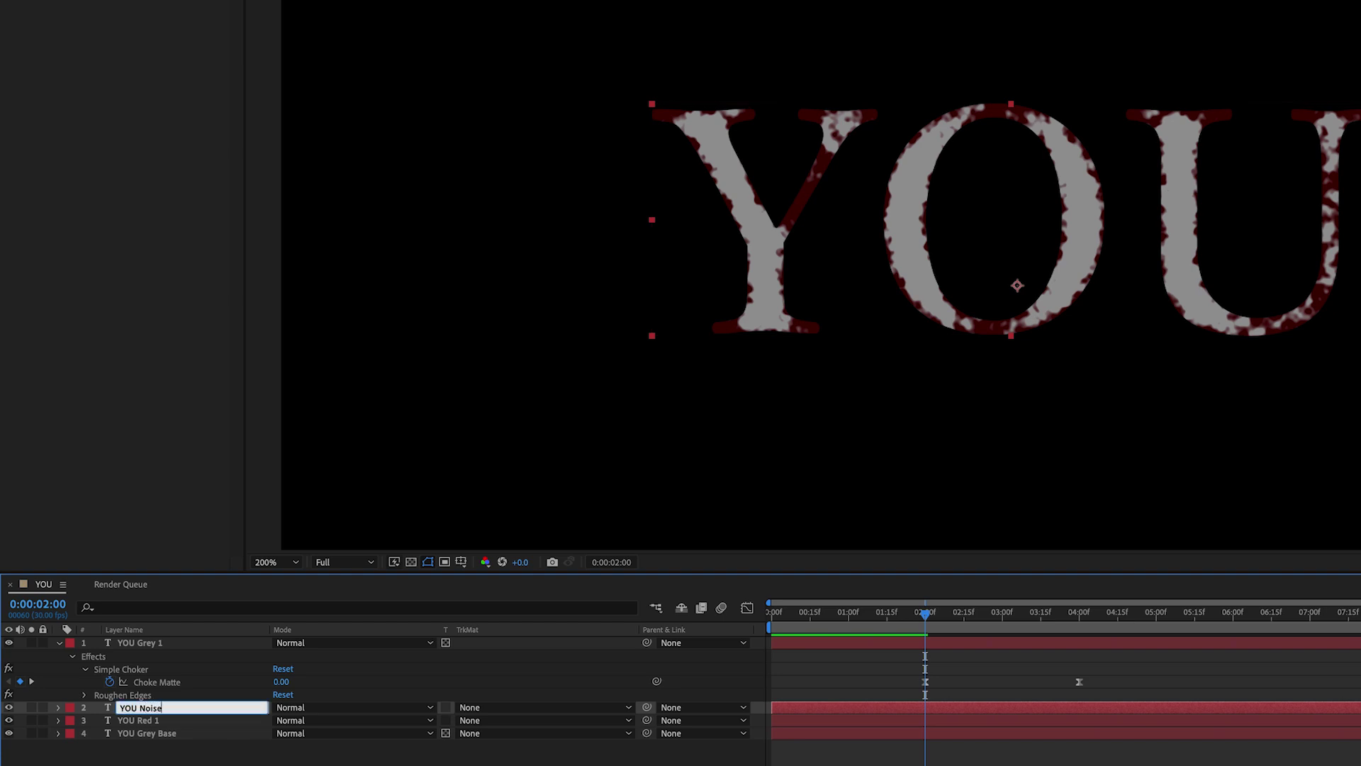
{"action": "type", "text": "YOU Noise"}
{"action": "key", "text": "Return"}
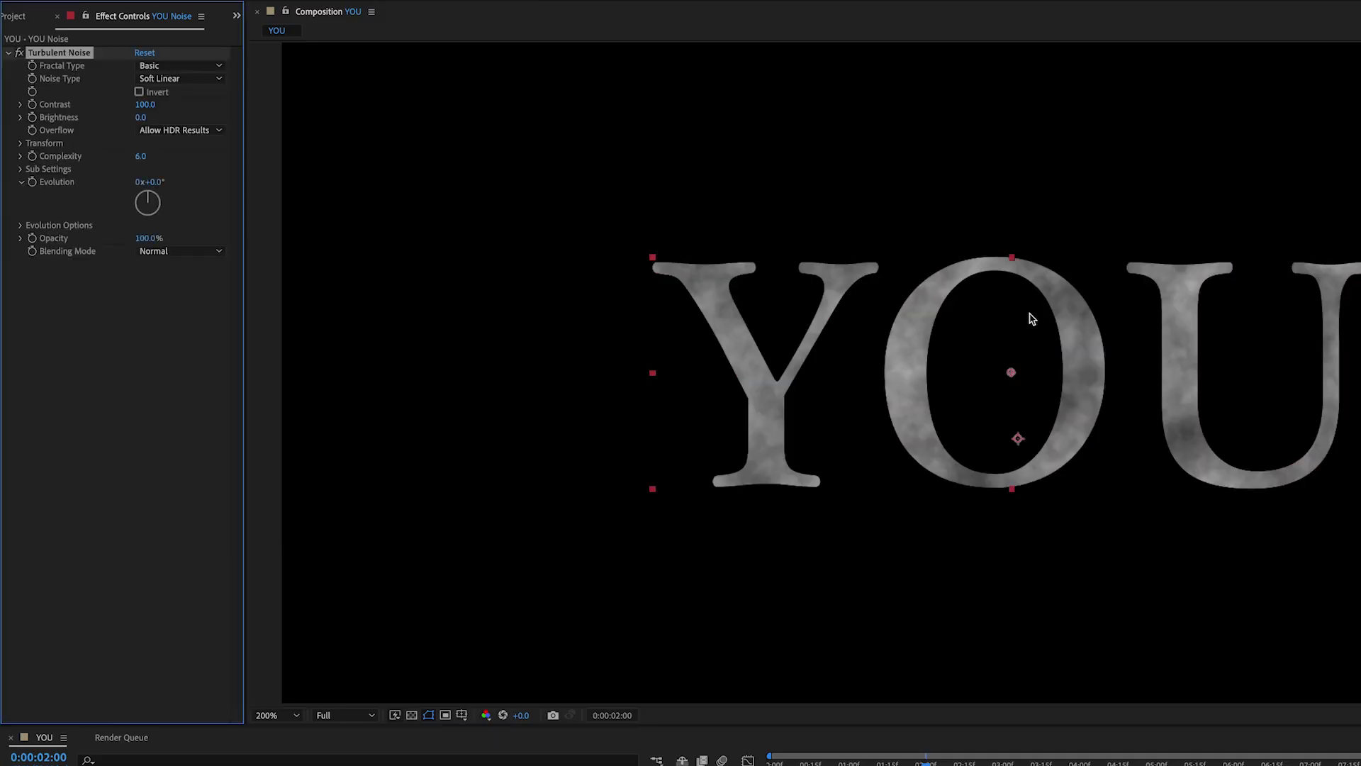
Set the YOU Noise layer's Turbulent Noise to Terrain fractal type, with contrast 200 and brightness -217
{"action": "key", "text": "period"}
{"action": "left_click", "coordinate": [179, 65]}
{"action": "left_click", "coordinate": [234, 304]}
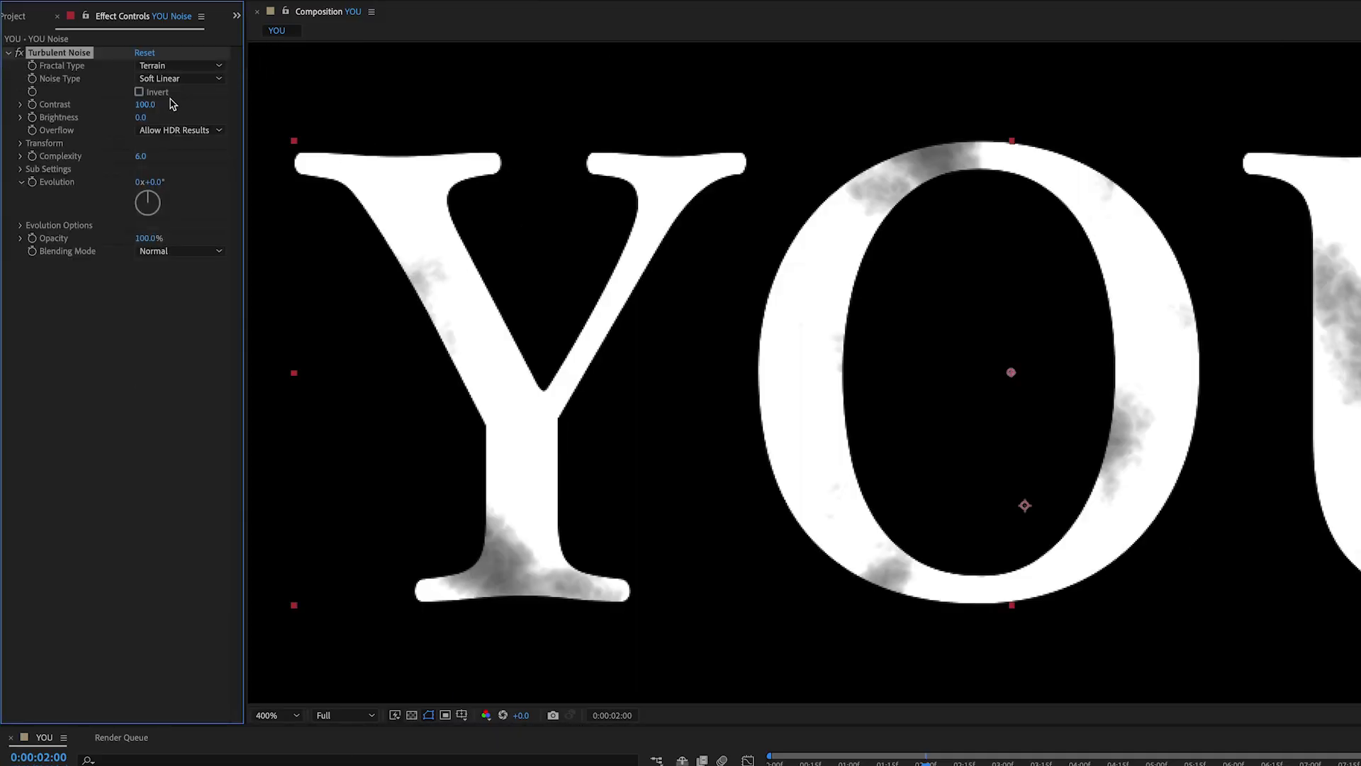
{"action": "left_click_drag", "start_coordinate": [142, 117], "coordinate": [49, 142]}
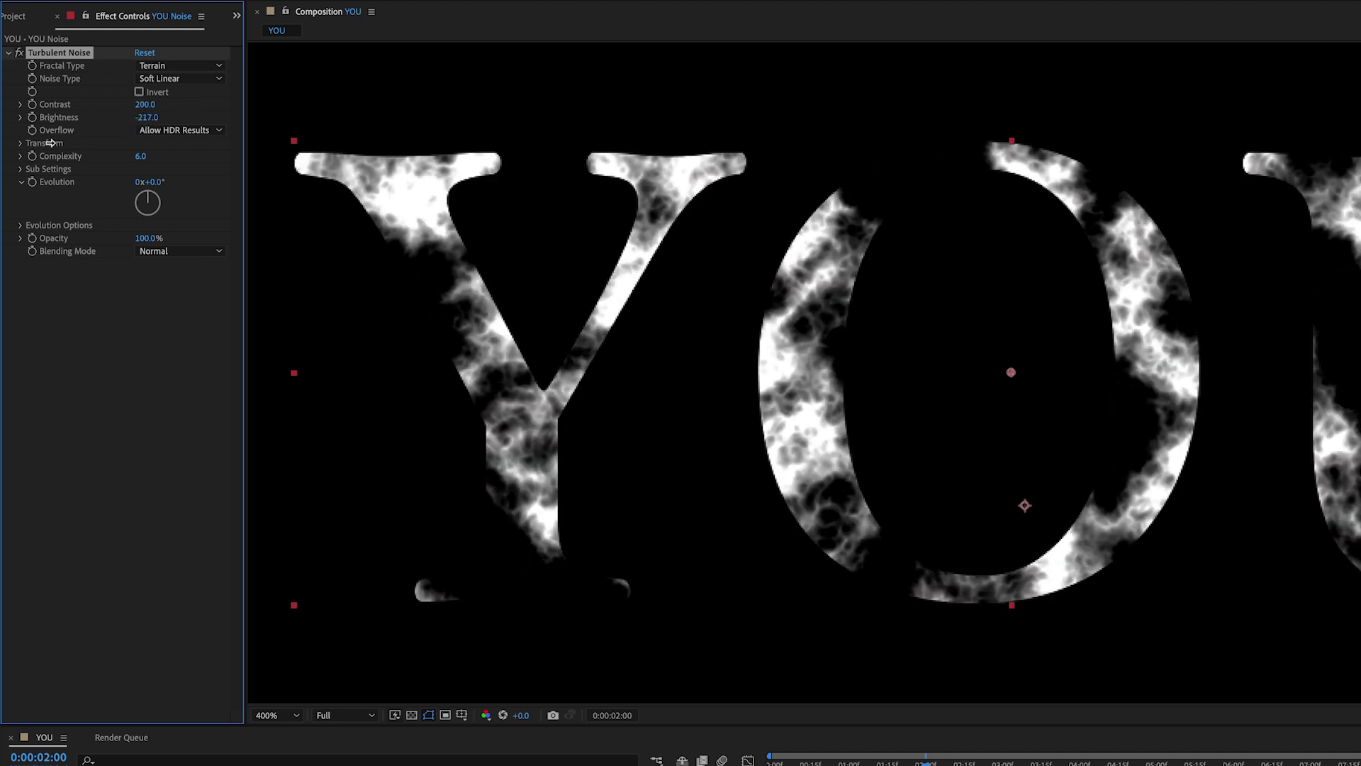
Set the YOU Noise layer's Turbulent Noise scale to 48 and its complexity to 5
{"action": "left_click_drag", "start_coordinate": [140, 156], "coordinate": [109, 188]}
{"action": "left_click", "coordinate": [20, 143]}
{"action": "left_click", "coordinate": [141, 268]}
{"action": "type", "text": "3"}
{"action": "key", "text": "Tab"}
{"action": "left_click", "coordinate": [140, 269]}
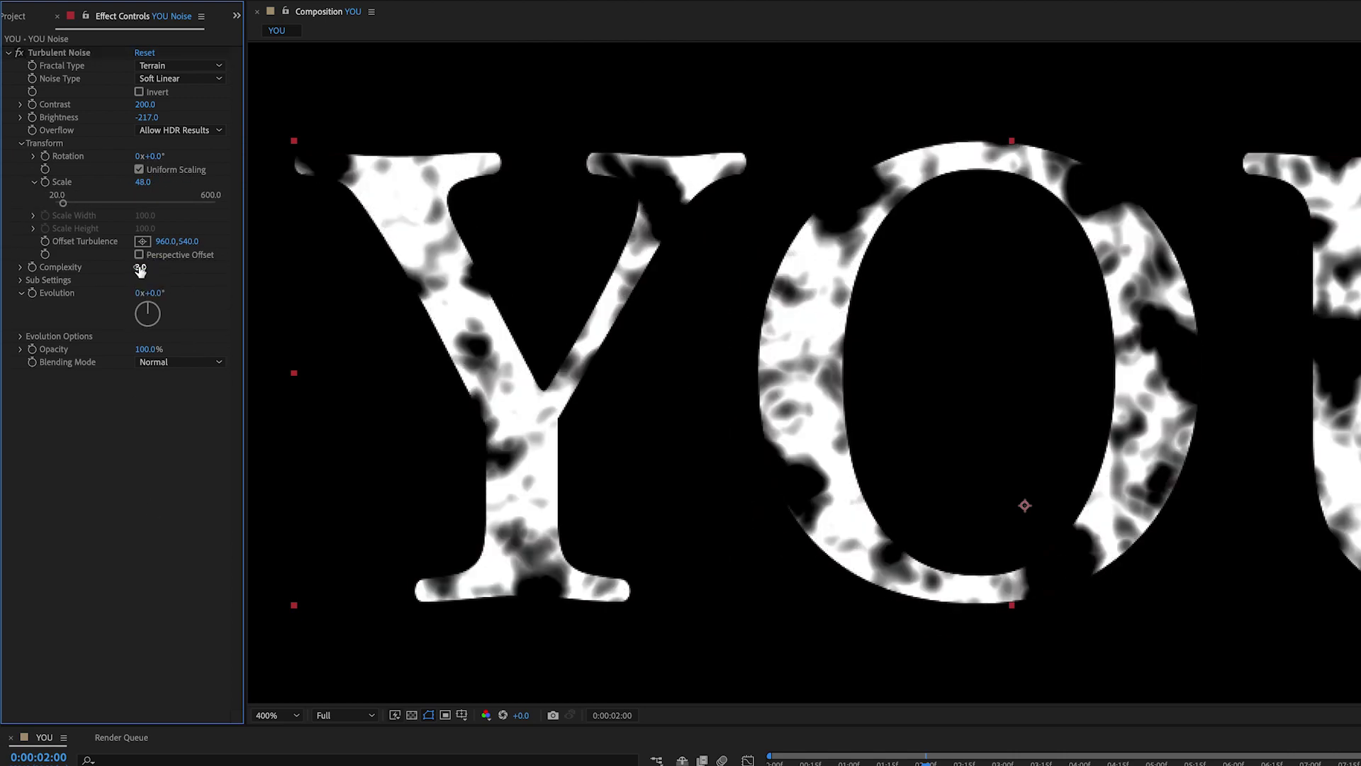
{"action": "left_click", "coordinate": [136, 422]}
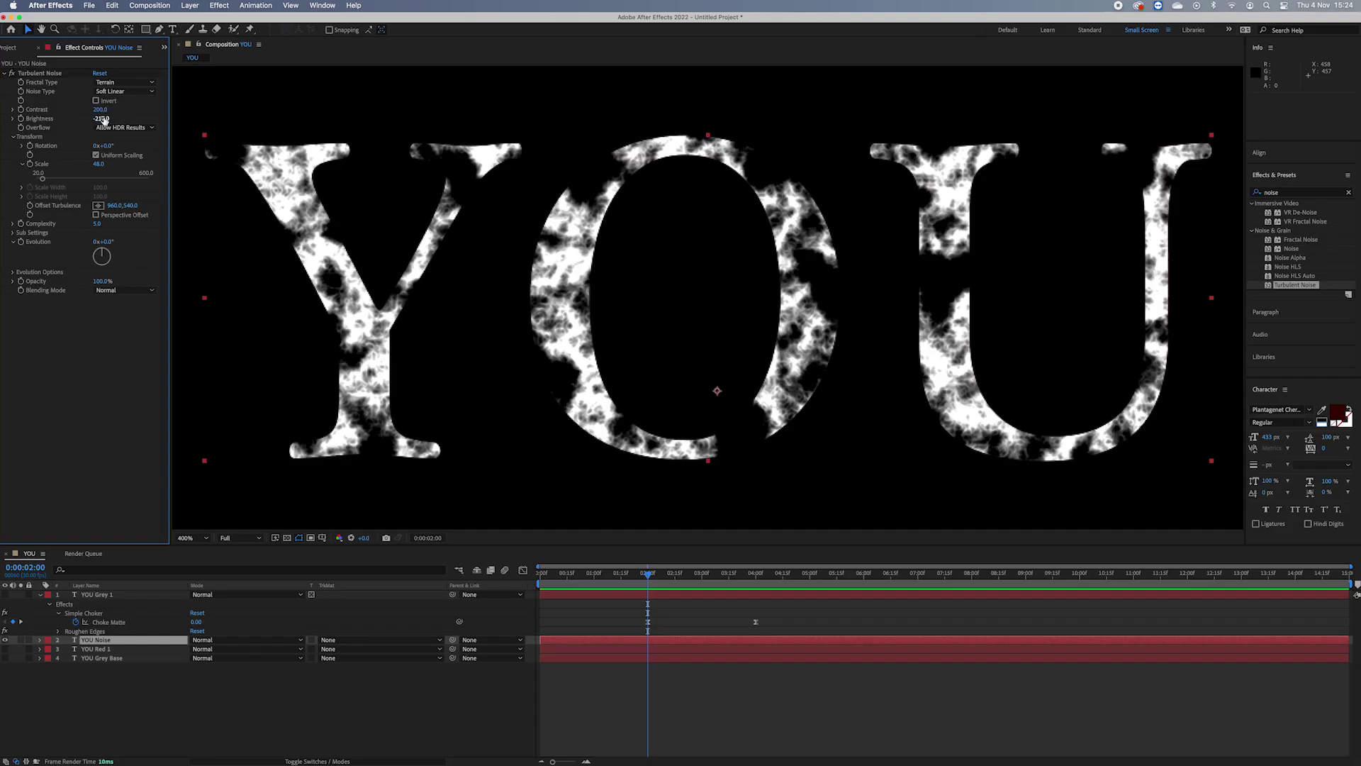
Keyframe the Turbulent Noise brightness from 29 at 2 seconds down to nearly full black at 4 seconds
{"action": "left_click_drag", "start_coordinate": [147, 117], "coordinate": [327, 113]}
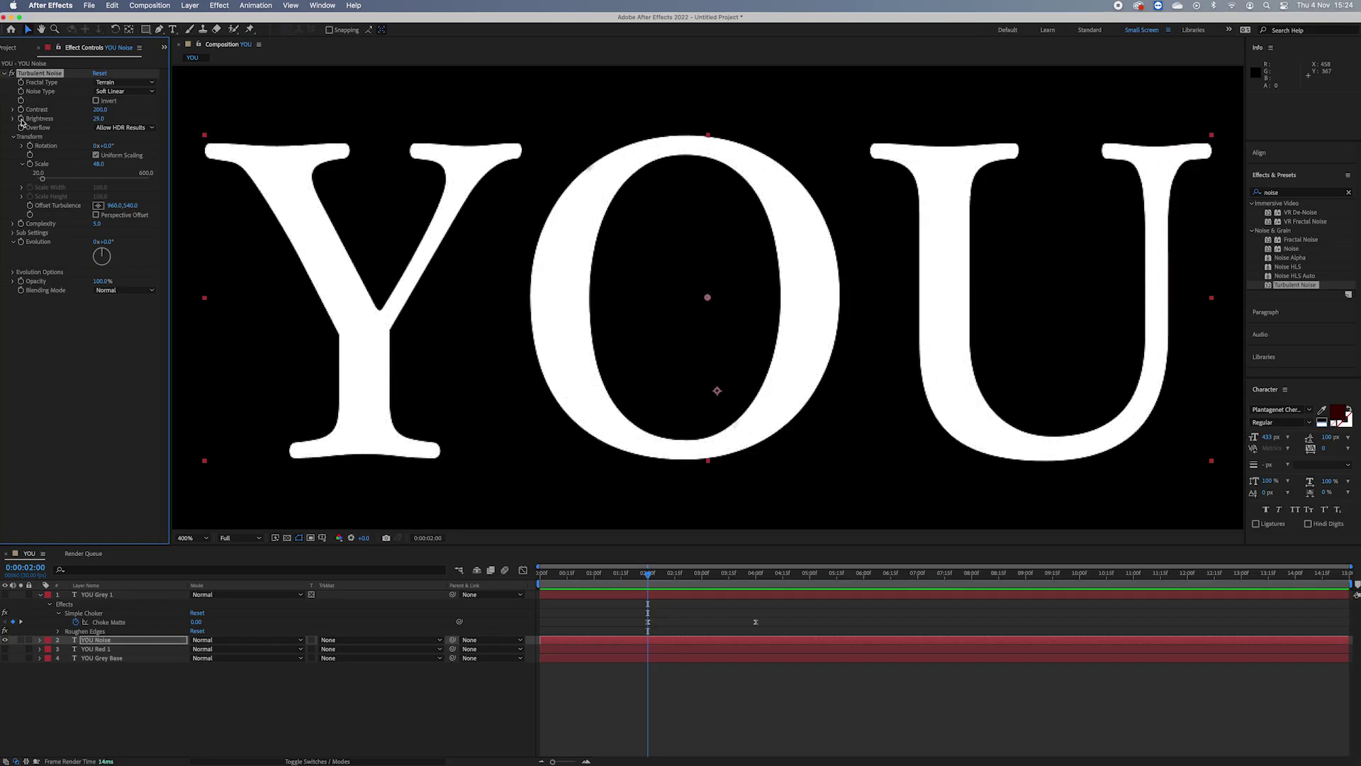
{"action": "key", "text": "k"}
{"action": "left_click_drag", "start_coordinate": [100, 118], "coordinate": [2, 233]}
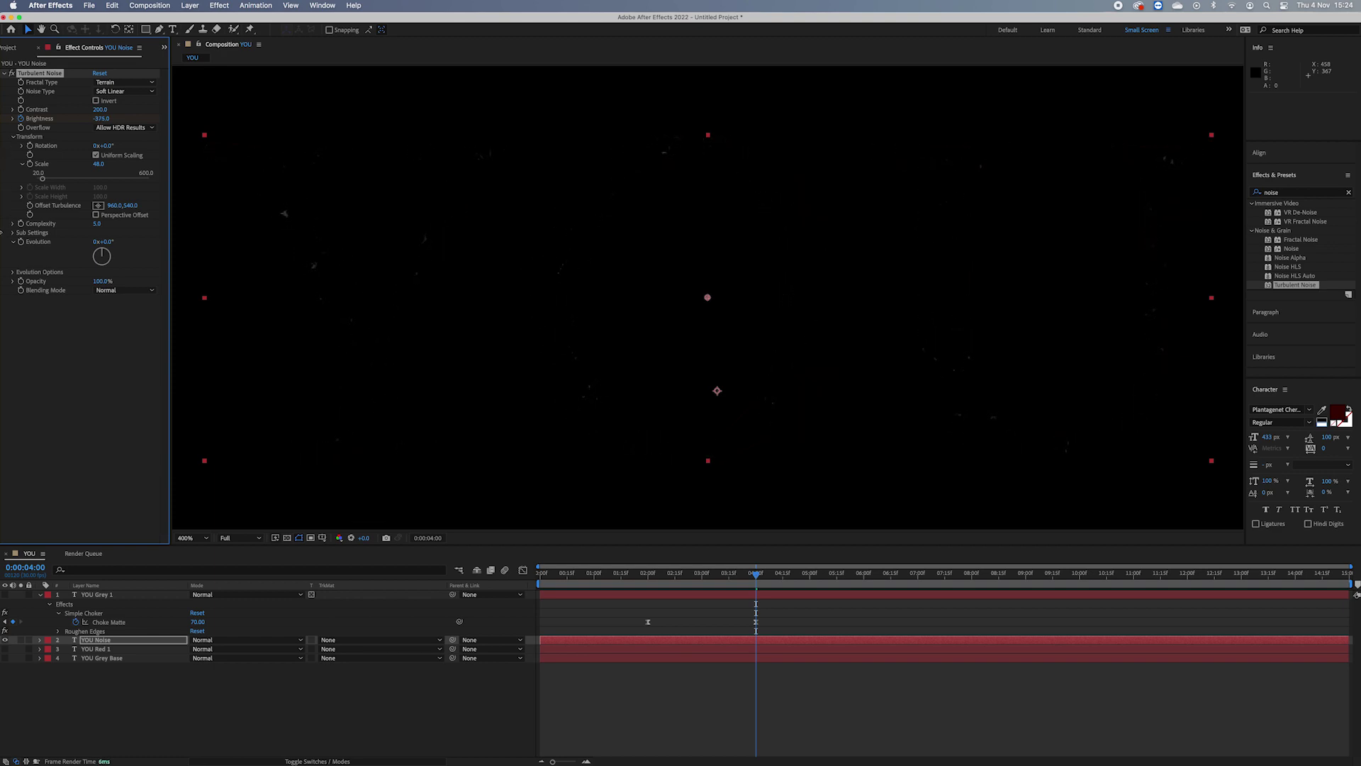
Give YOU Red 1 the Luma Inverted Matte "YOU Noise" and scrub through the grey-to-red transition
{"action": "left_click_drag", "start_coordinate": [756, 572], "coordinate": [694, 574]}
{"action": "left_click", "coordinate": [345, 653]}
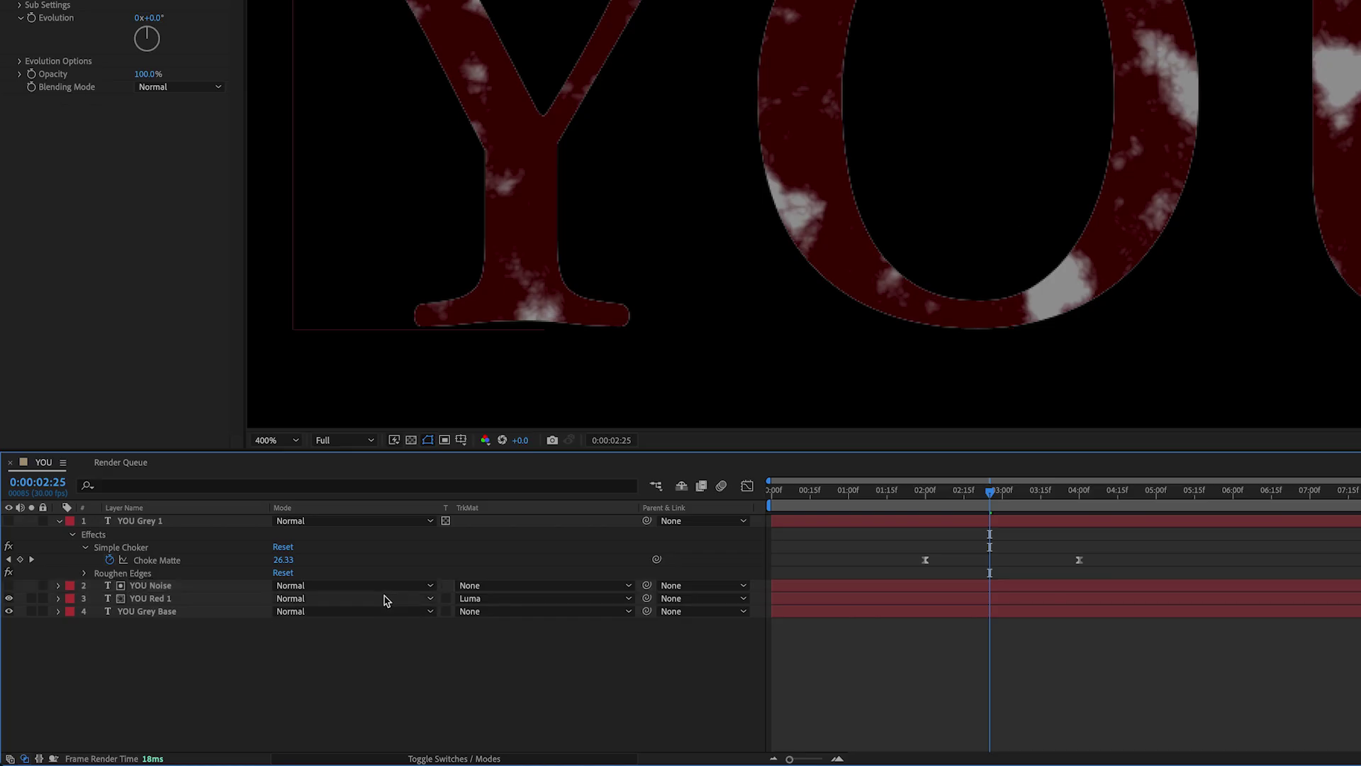
{"action": "left_click", "coordinate": [505, 604]}
{"action": "left_click", "coordinate": [543, 692]}
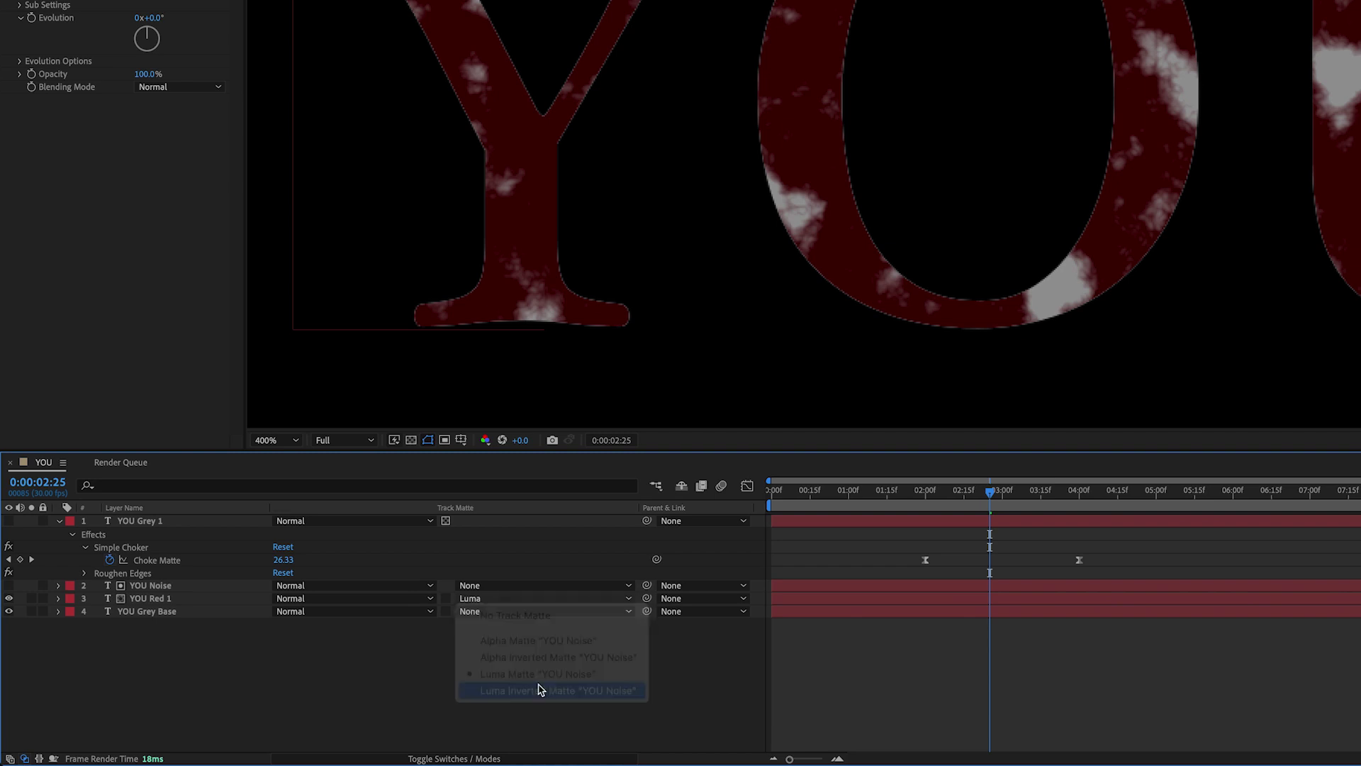
{"action": "left_click_drag", "start_coordinate": [990, 496], "coordinate": [1037, 496]}
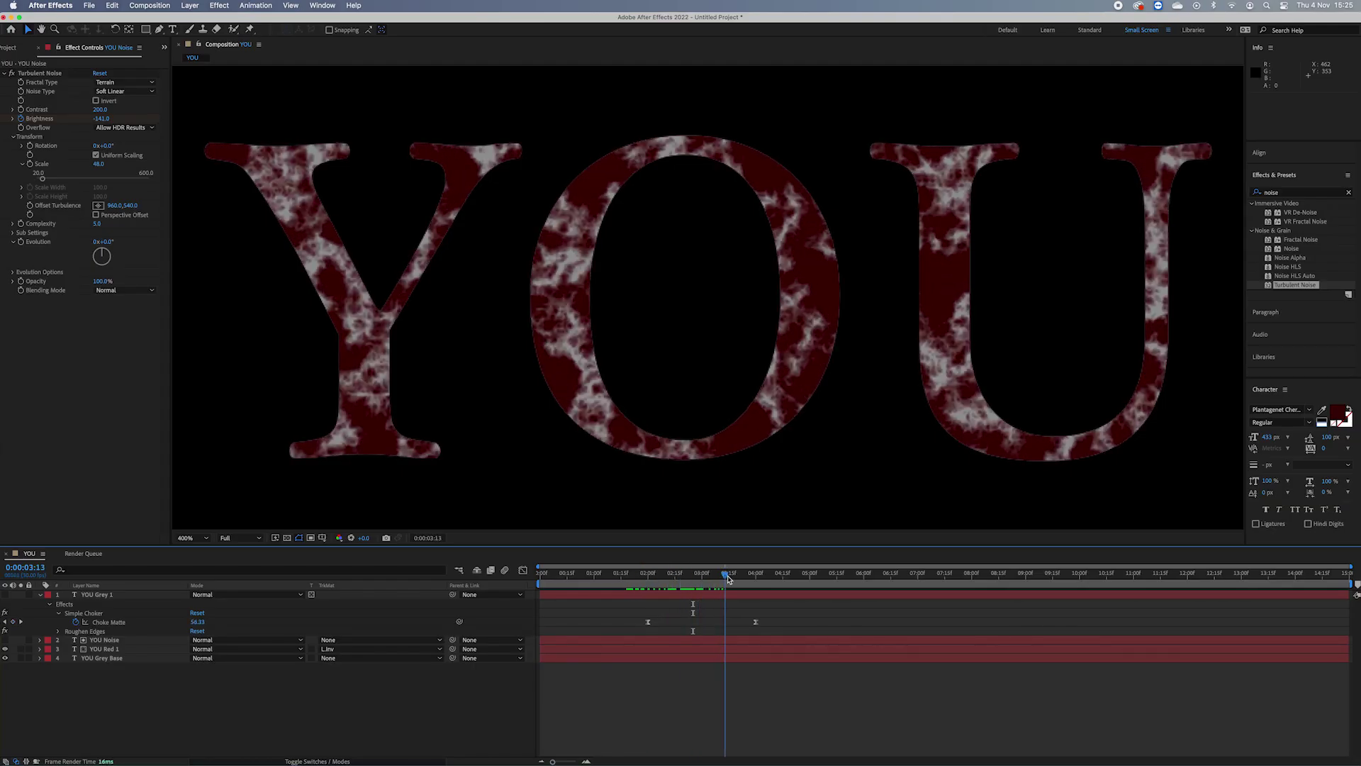
{"action": "left_click_drag", "start_coordinate": [728, 579], "coordinate": [760, 578]}
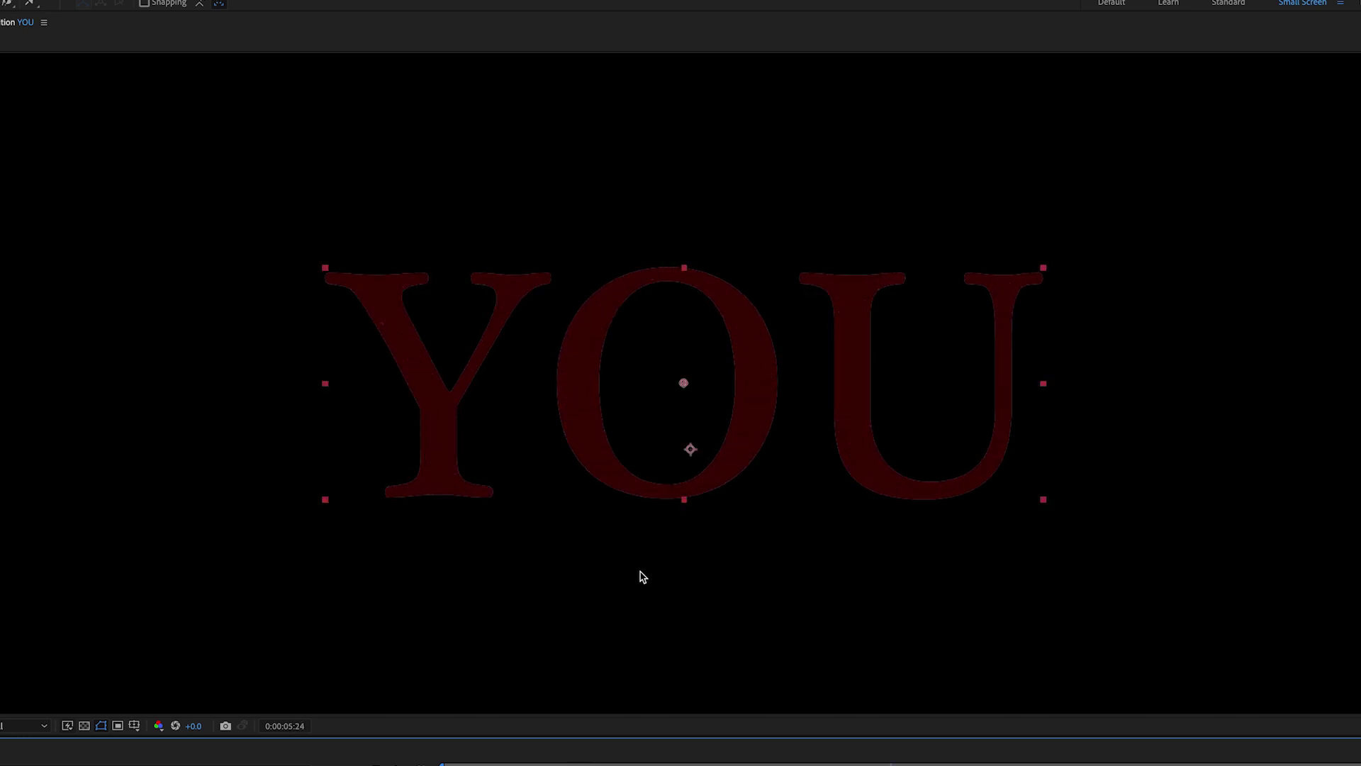
Link the Source Text of the YOU Red 1 and YOU Grey Base layers to YOU Grey 1's Source Text
{"action": "key", "text": "comma"}
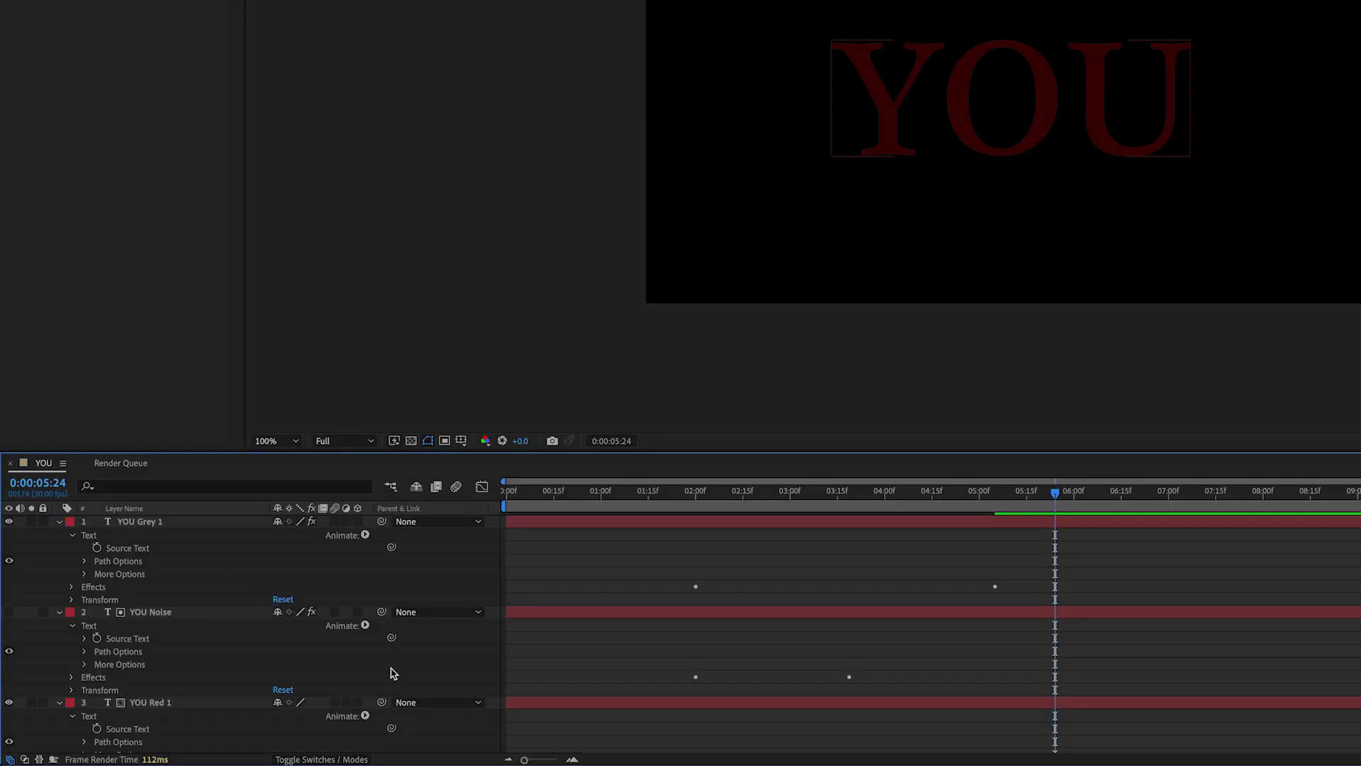
{"action": "left_click_drag", "start_coordinate": [394, 735], "coordinate": [168, 548]}
{"action": "left_click", "coordinate": [60, 612]}
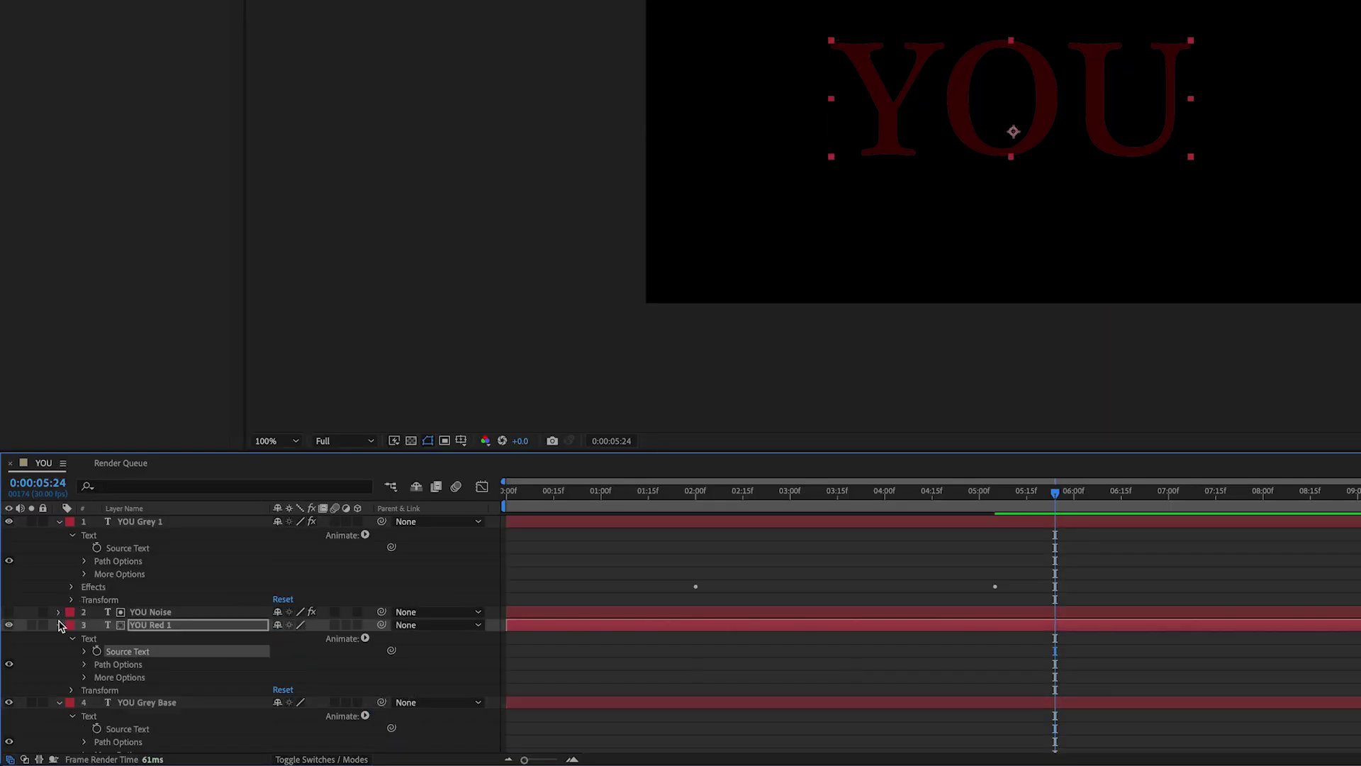
{"action": "left_click", "coordinate": [58, 624]}
{"action": "left_click_drag", "start_coordinate": [389, 671], "coordinate": [170, 548]}
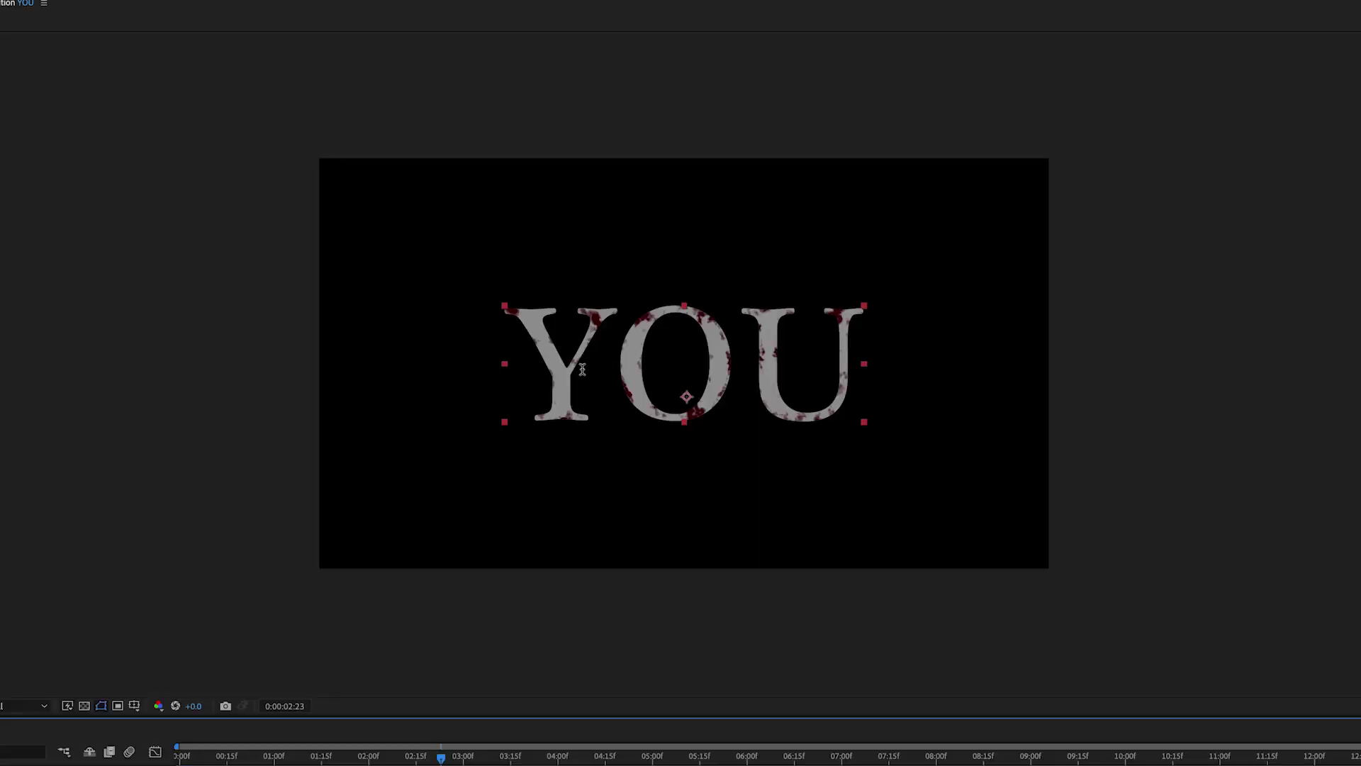
Test the linked text by replacing YOU with Me, and undo the change
{"action": "left_click", "coordinate": [581, 368]}
{"action": "key", "text": "ctrl+a"}
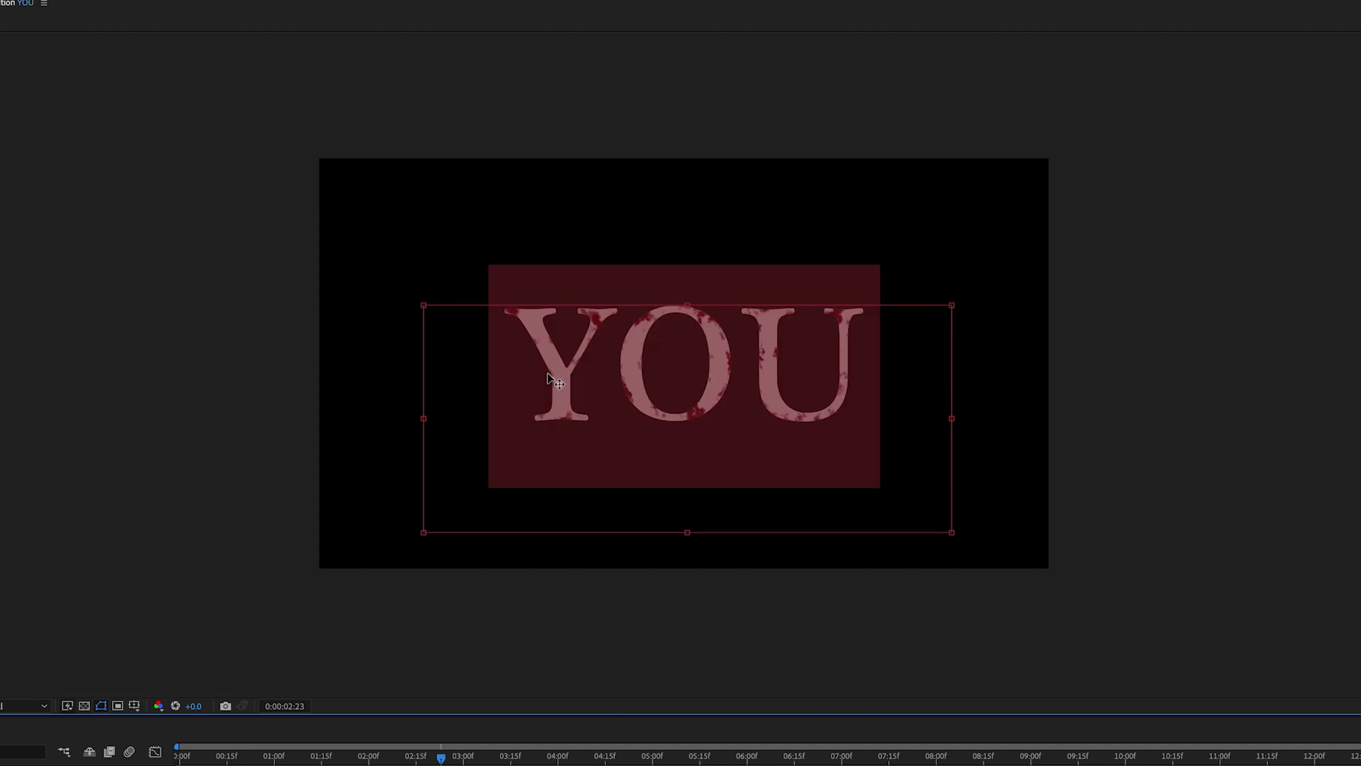
{"action": "type", "text": "Me"}
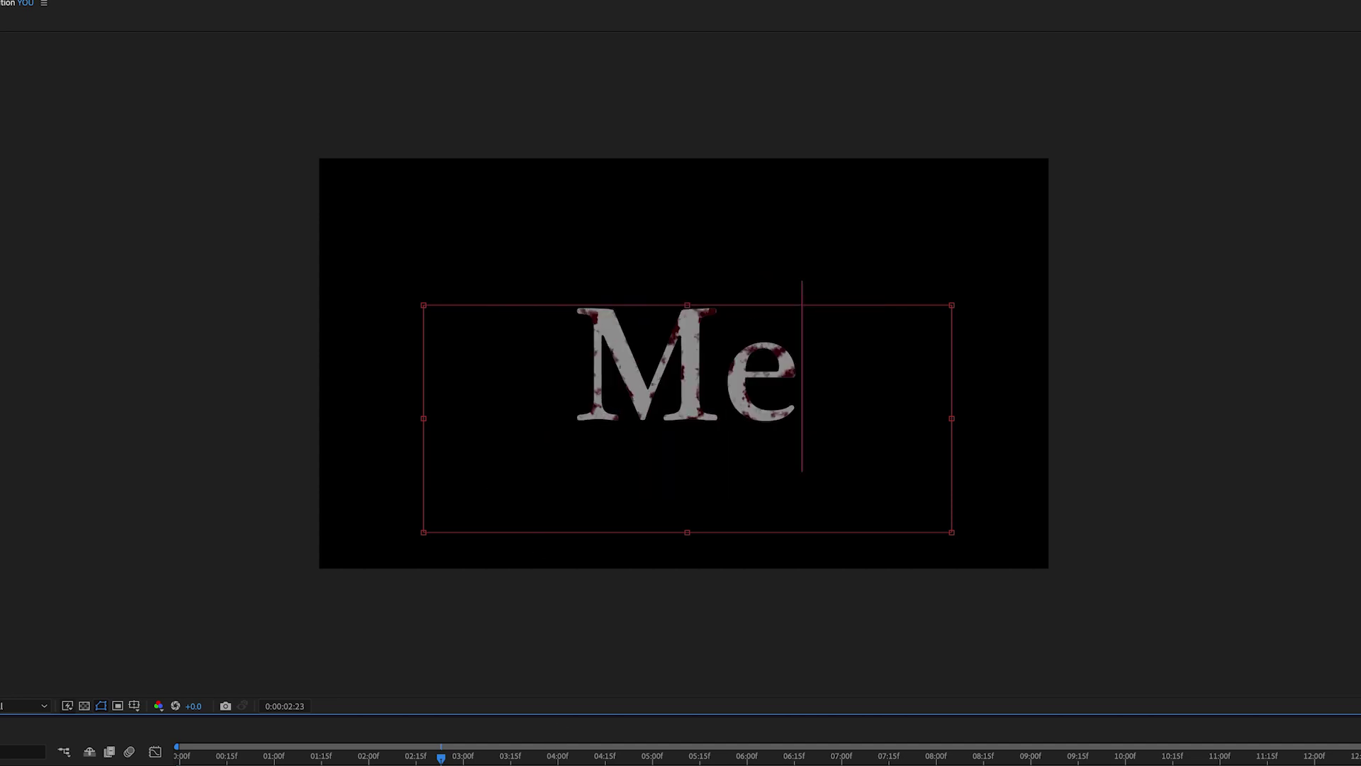
{"action": "key", "text": "Escape"}
{"action": "key", "text": "ctrl+z"}
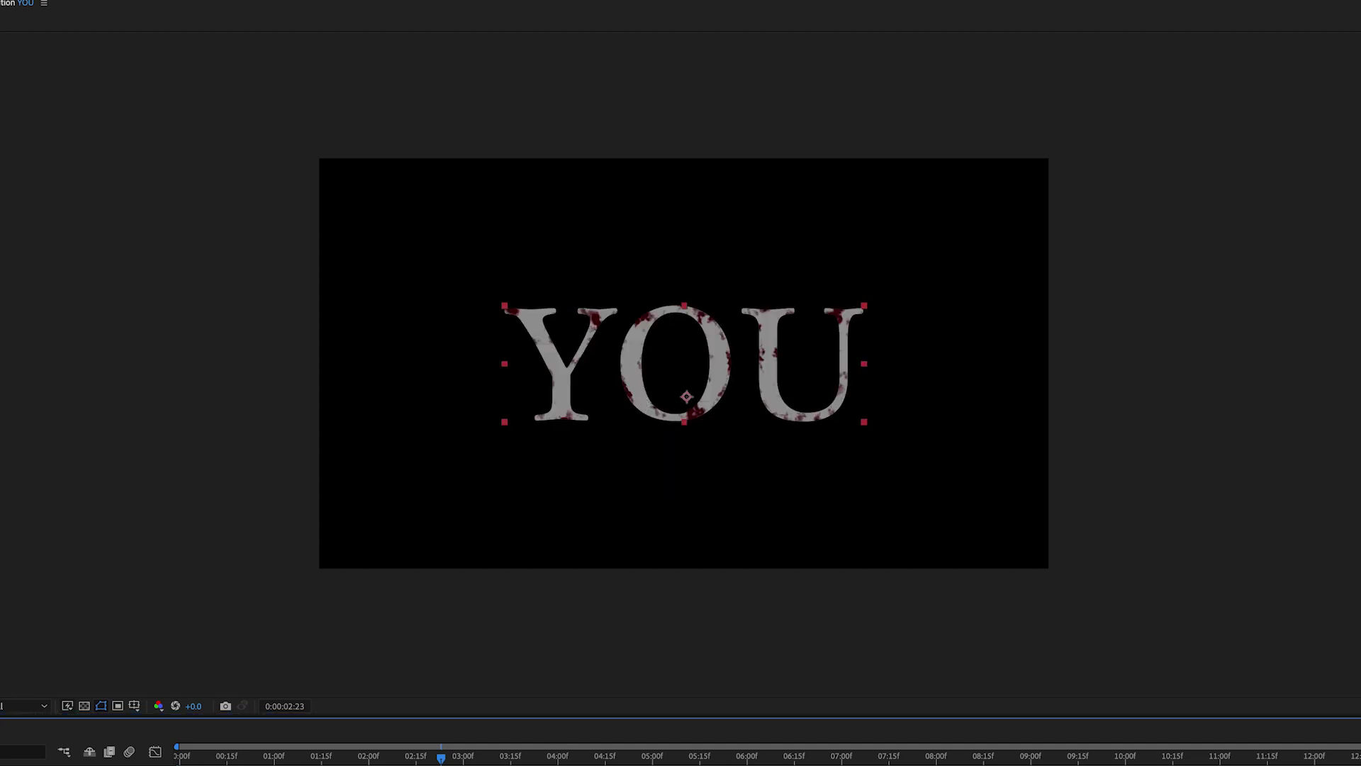
Pre-compose all four YOU layers into a new composition named YOU Text
{"action": "left_click", "coordinate": [431, 757]}
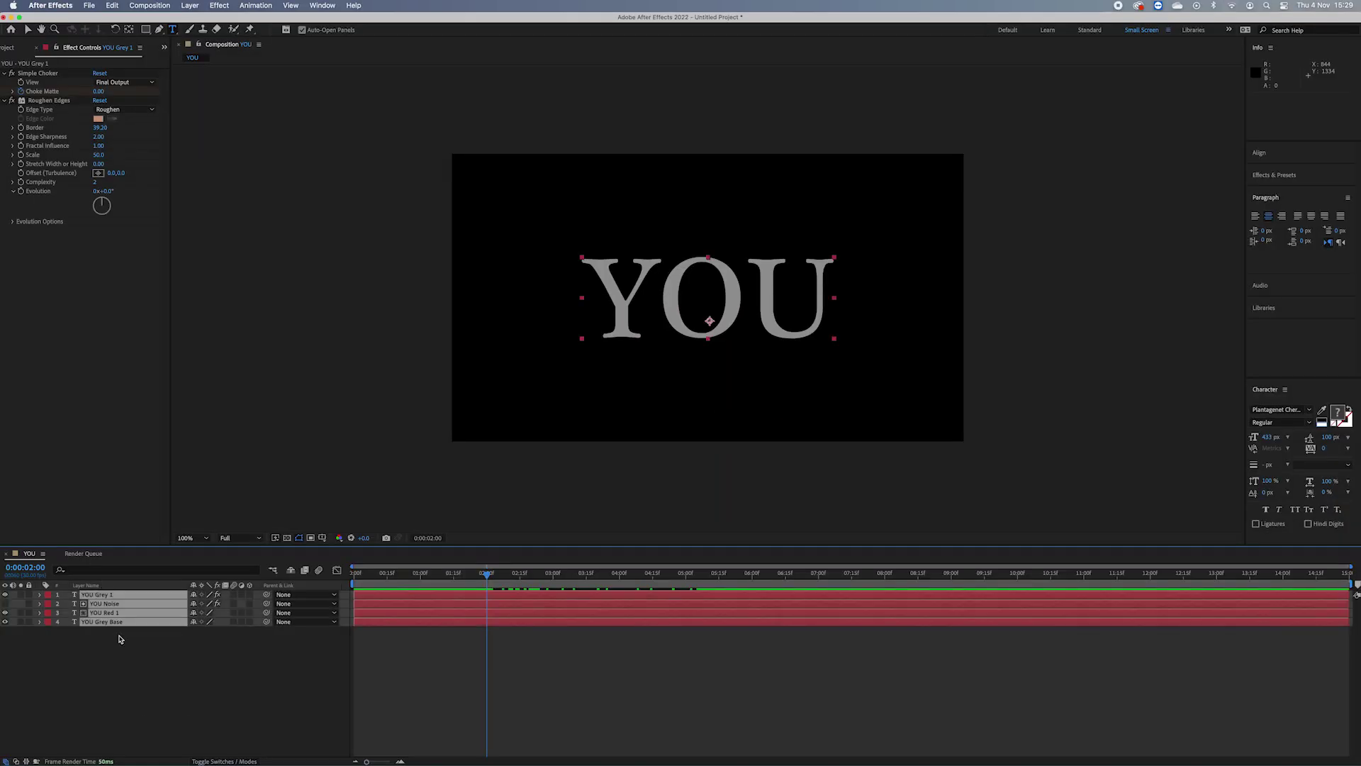
{"action": "right_click", "coordinate": [129, 621]}
{"action": "left_click", "coordinate": [234, 700]}
{"action": "type", "text": "UOU"}
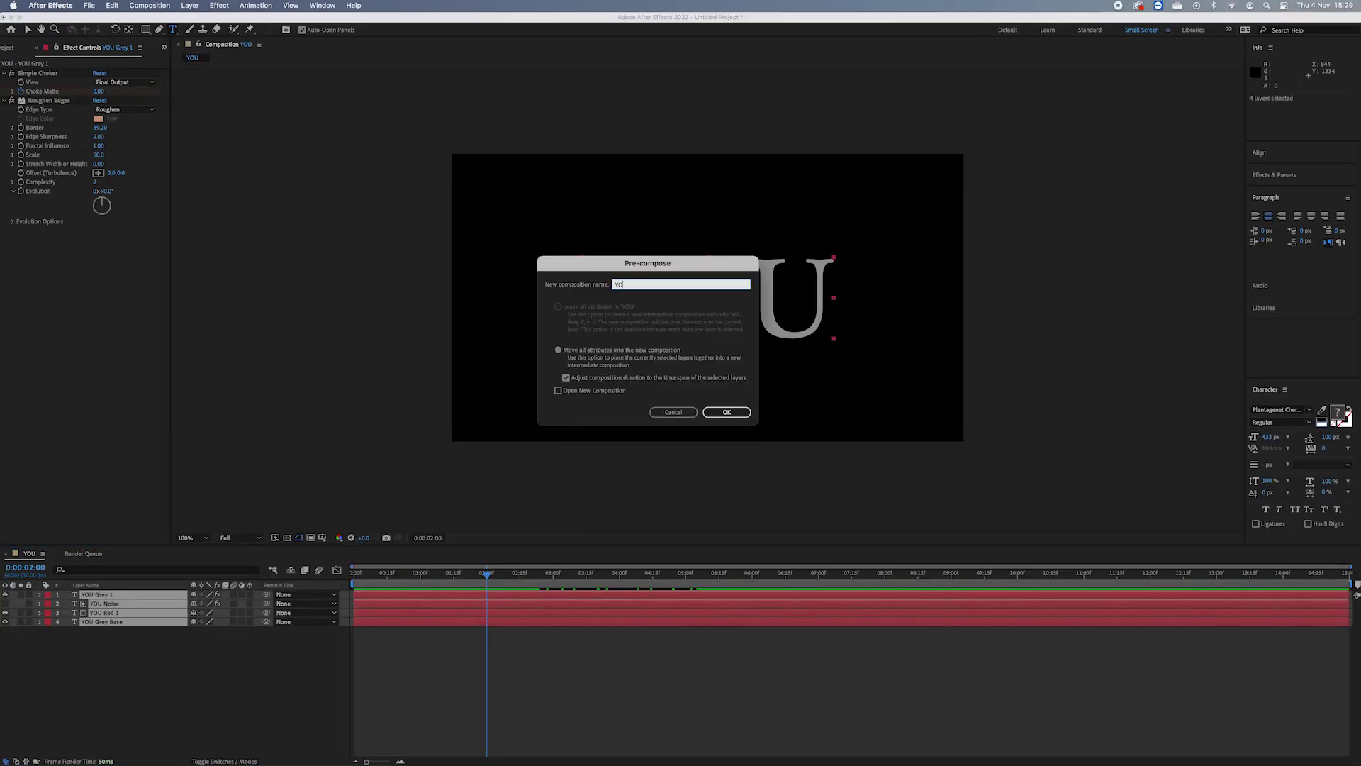
{"action": "key", "text": "Return"}
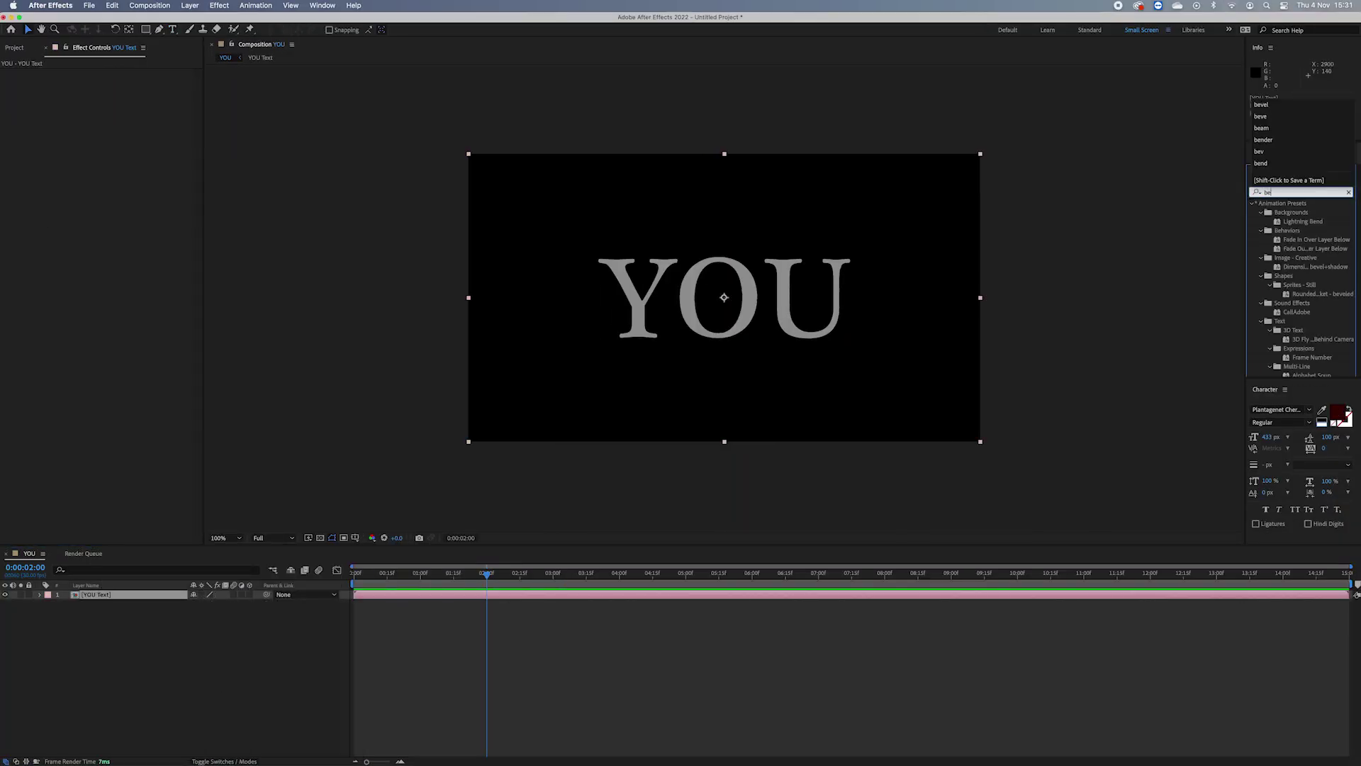
Apply Bevel Alpha to the YOU Text layer and set its edge thickness to 7.5
{"action": "left_click", "coordinate": [1290, 267]}
{"action": "double_click", "coordinate": [1294, 270]}
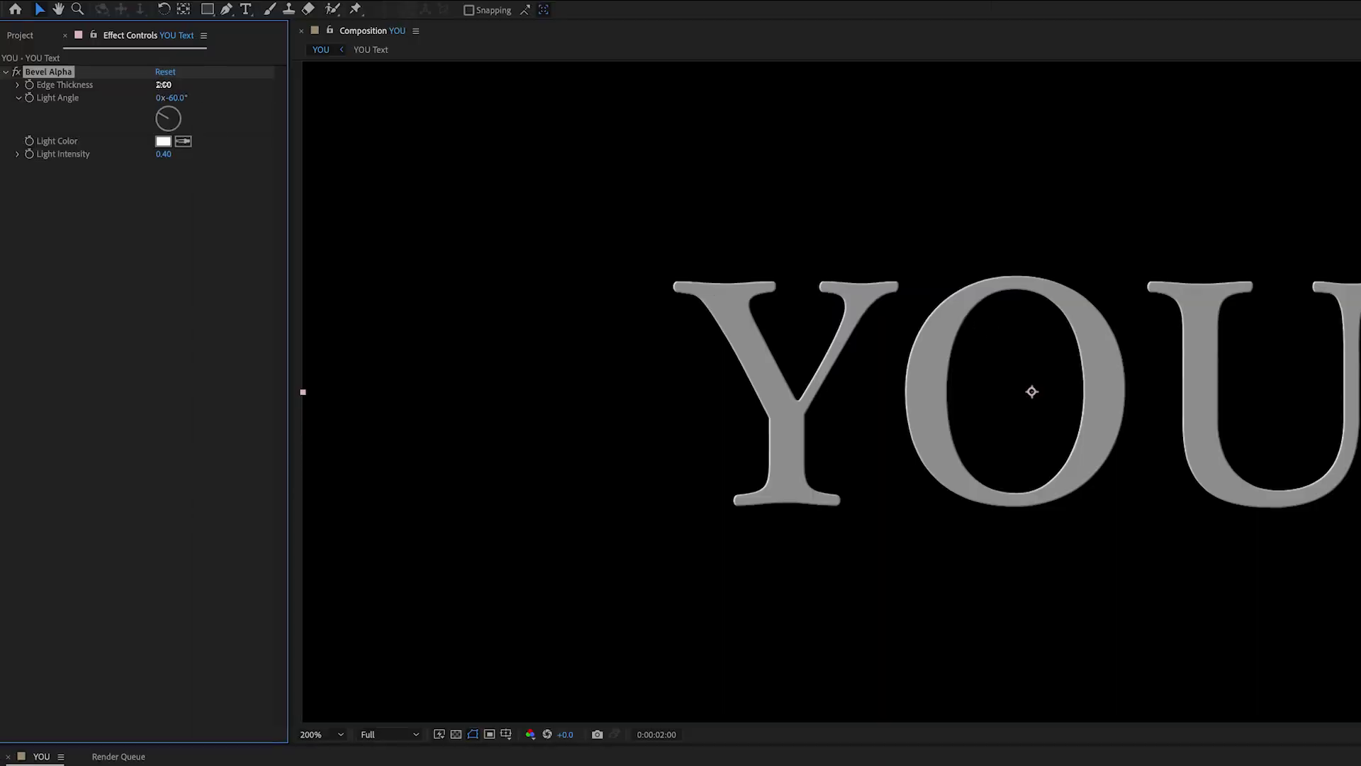
{"action": "left_click_drag", "start_coordinate": [163, 85], "coordinate": [203, 81]}
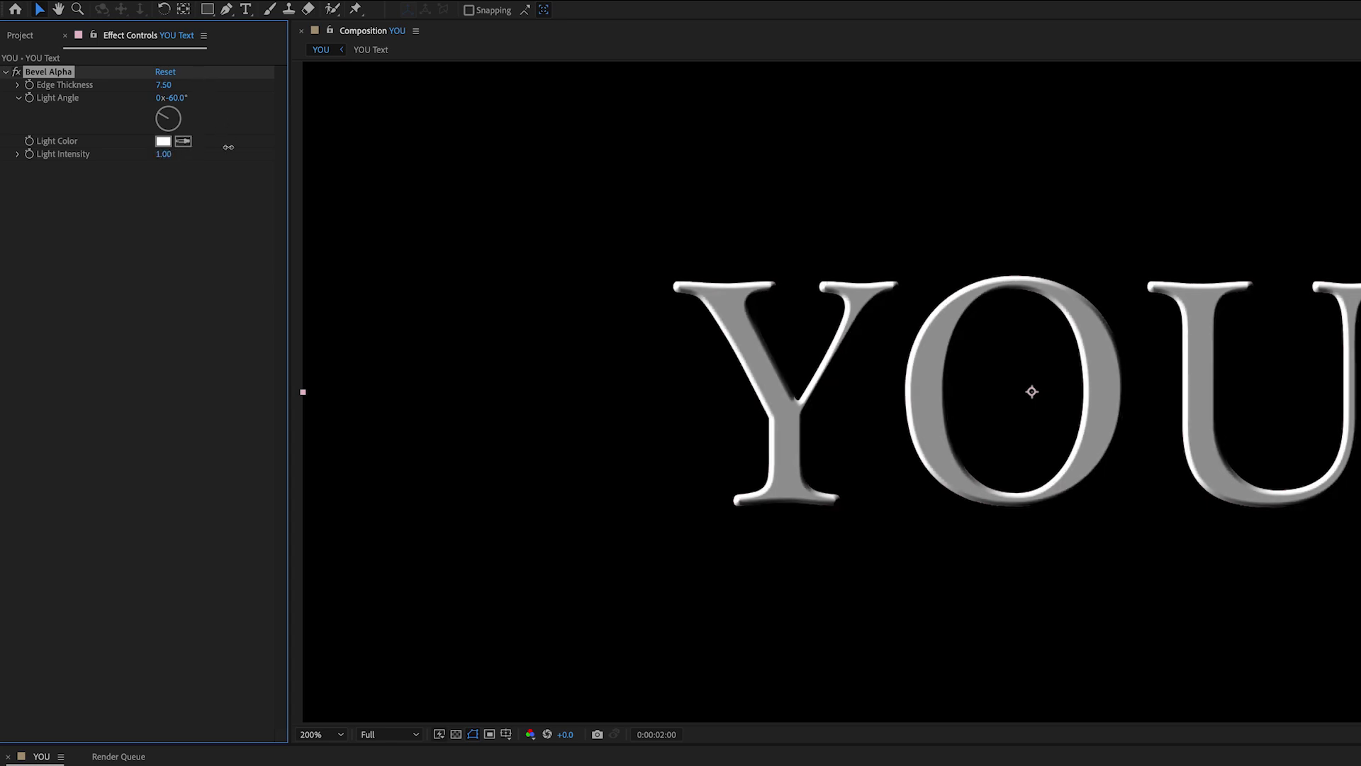
Set the Bevel Alpha light intensity to 0.3 and its light angle to 180°
{"action": "type", "text": "."}
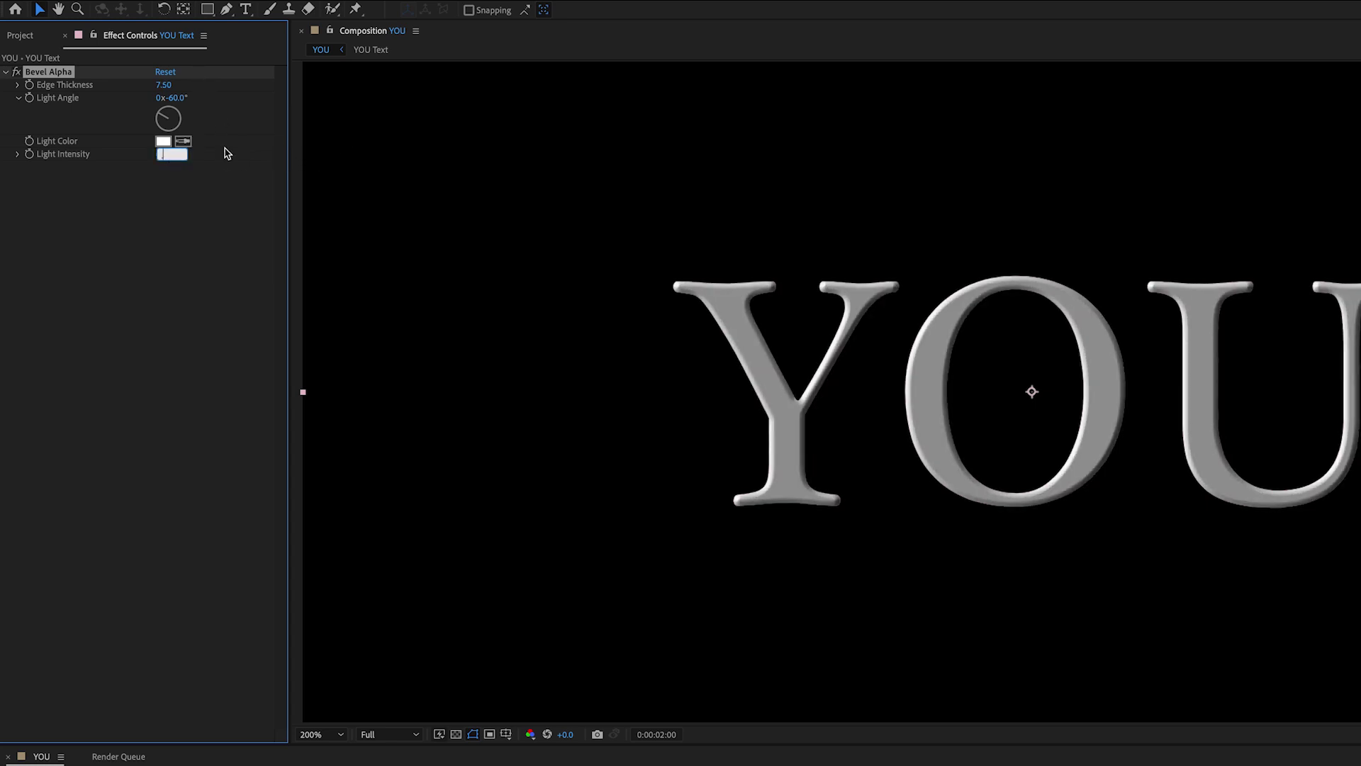
{"action": "type", "text": "2"}
{"action": "key", "text": "Return"}
{"action": "left_click", "coordinate": [191, 155]}
{"action": "left_click", "coordinate": [166, 153]}
{"action": "type", "text": ".3"}
{"action": "key", "text": "Return"}
{"action": "left_click", "coordinate": [164, 266]}
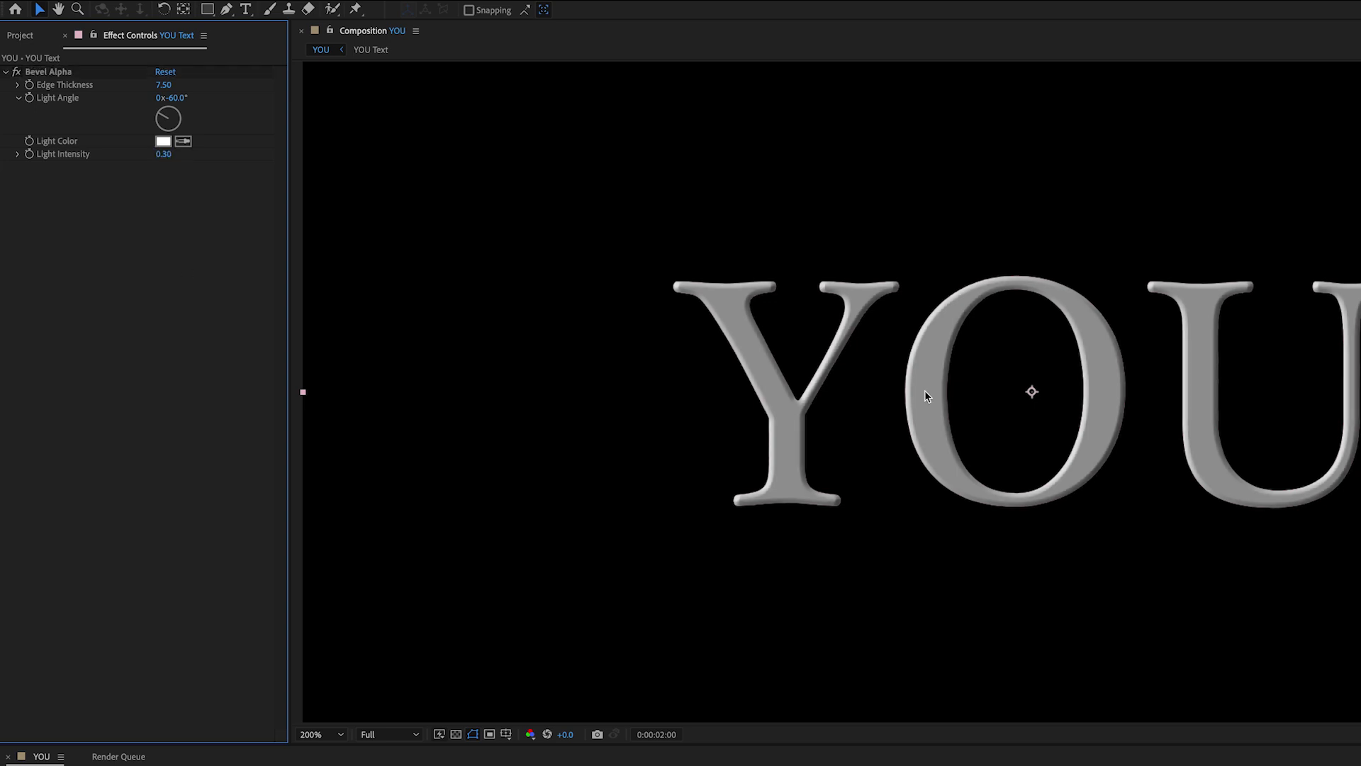
{"action": "left_click_drag", "start_coordinate": [171, 121], "coordinate": [168, 198]}
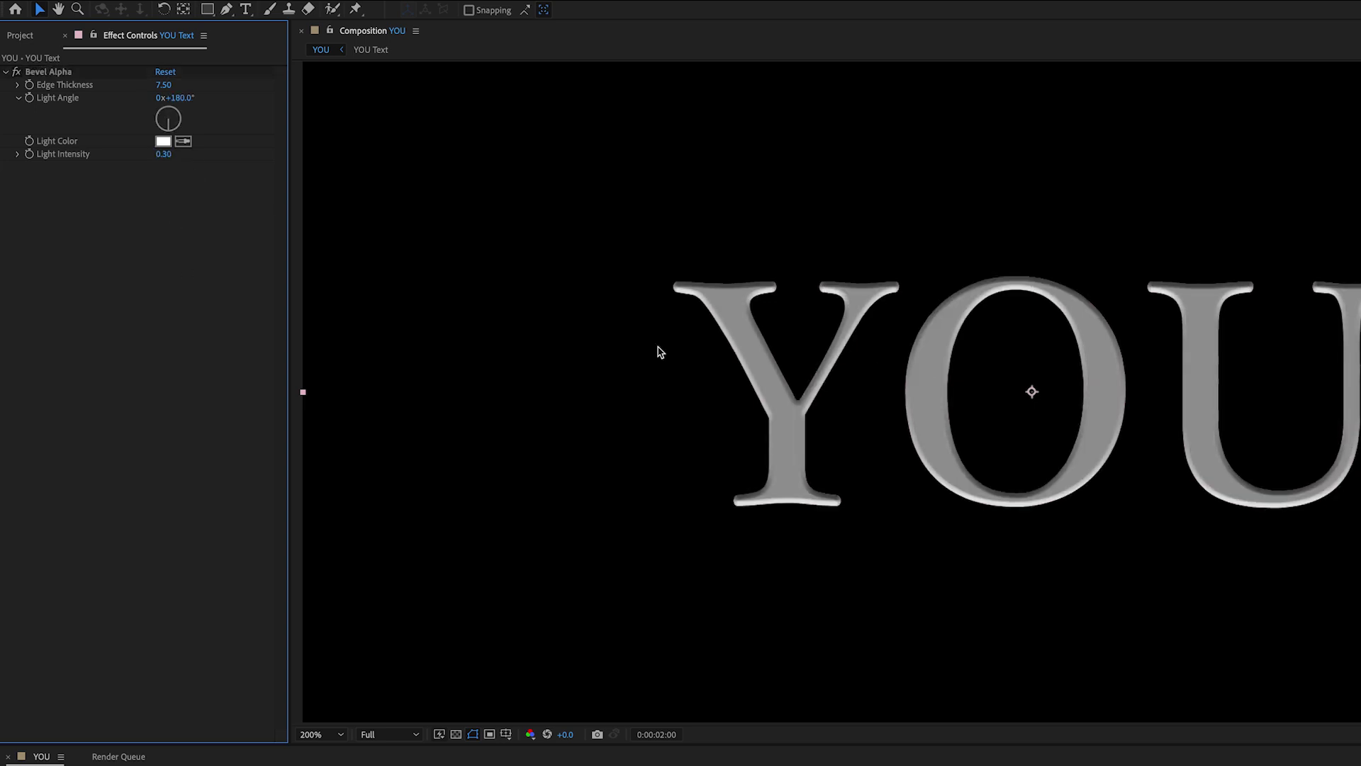
{"action": "scroll", "coordinate": [943, 401], "scroll_direction": "down", "scroll_amount": 1}
{"action": "left_click", "coordinate": [943, 401]}
{"action": "scroll", "coordinate": [939, 378], "scroll_direction": "up", "scroll_amount": 1}
Apply Roughen Edges to the YOU Text layer, raise its border and scale, and set complexity to 4
{"action": "left_click_drag", "start_coordinate": [1303, 212], "coordinate": [631, 275]}
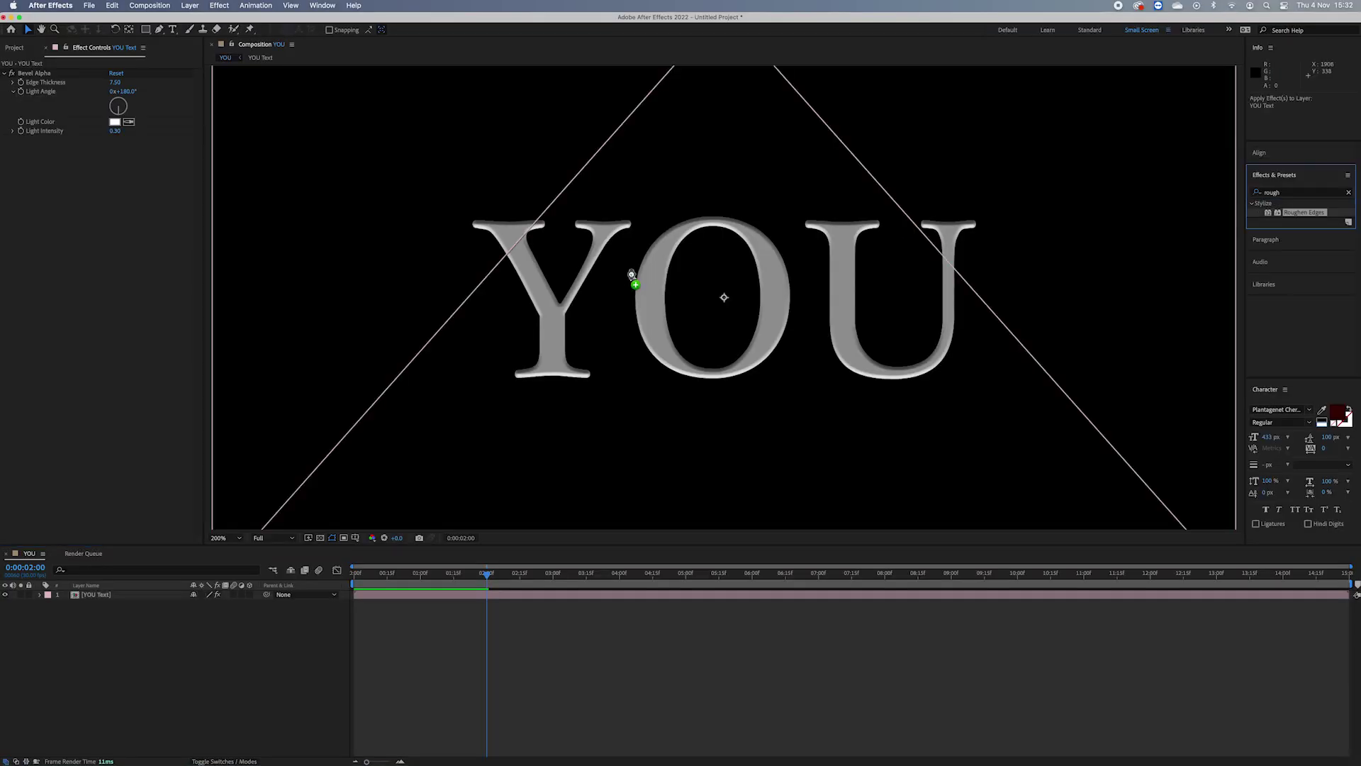
{"action": "key", "text": "period"}
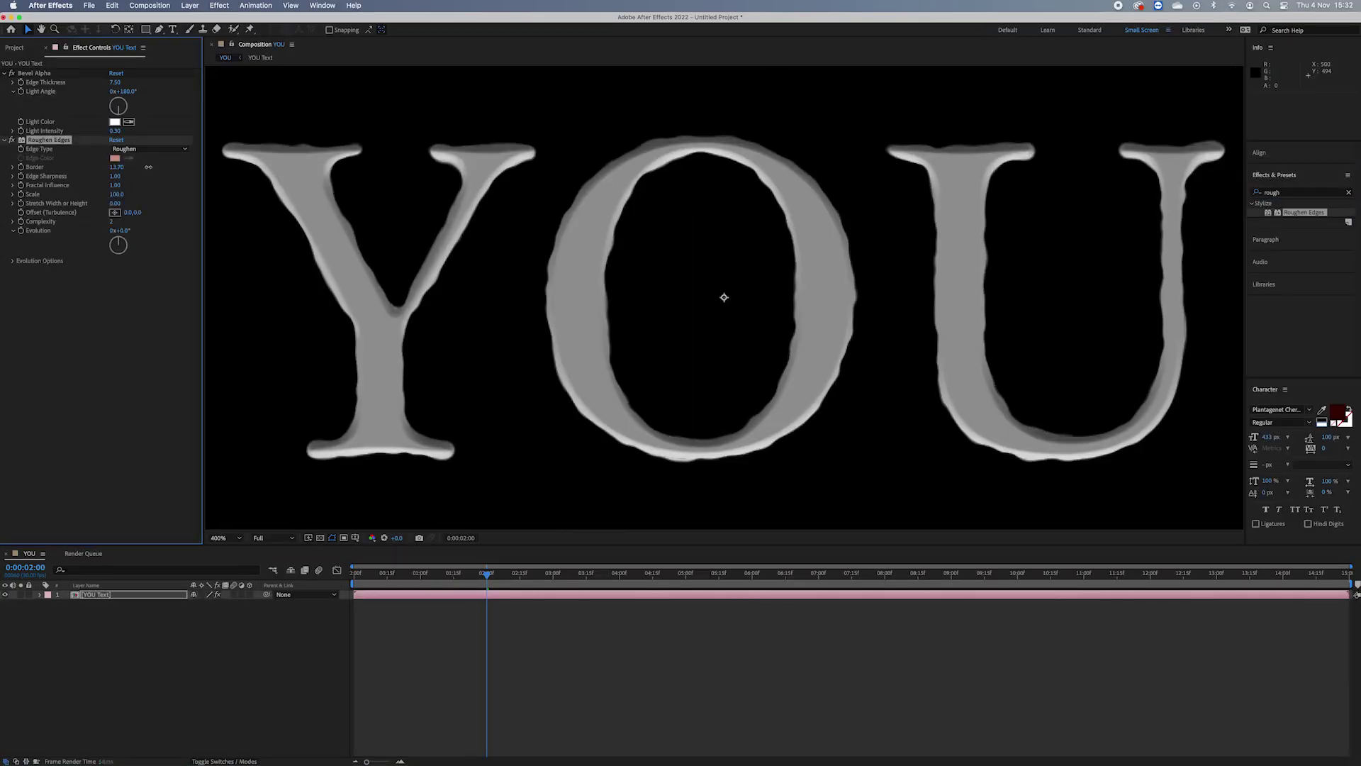
{"action": "left_click", "coordinate": [149, 149]}
{"action": "left_click", "coordinate": [149, 161]}
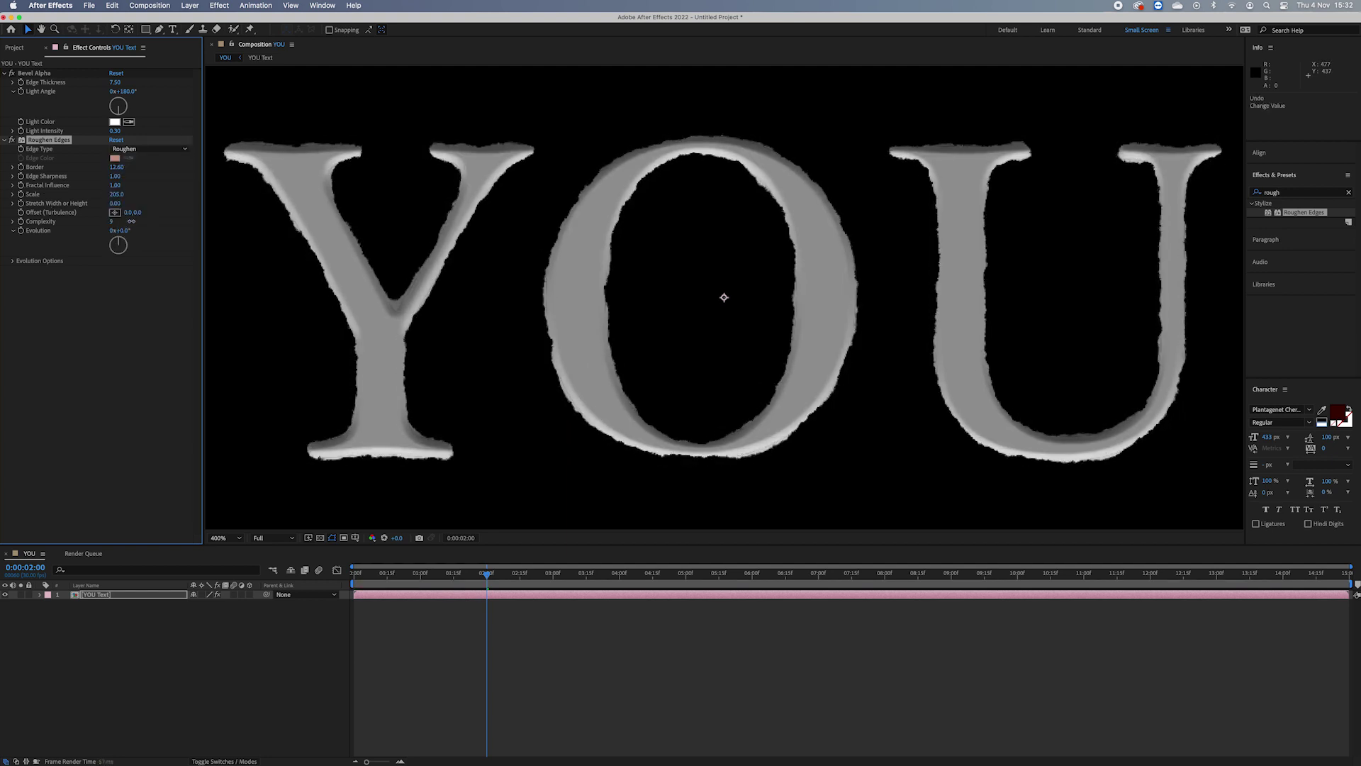
{"action": "key", "text": "comma"}
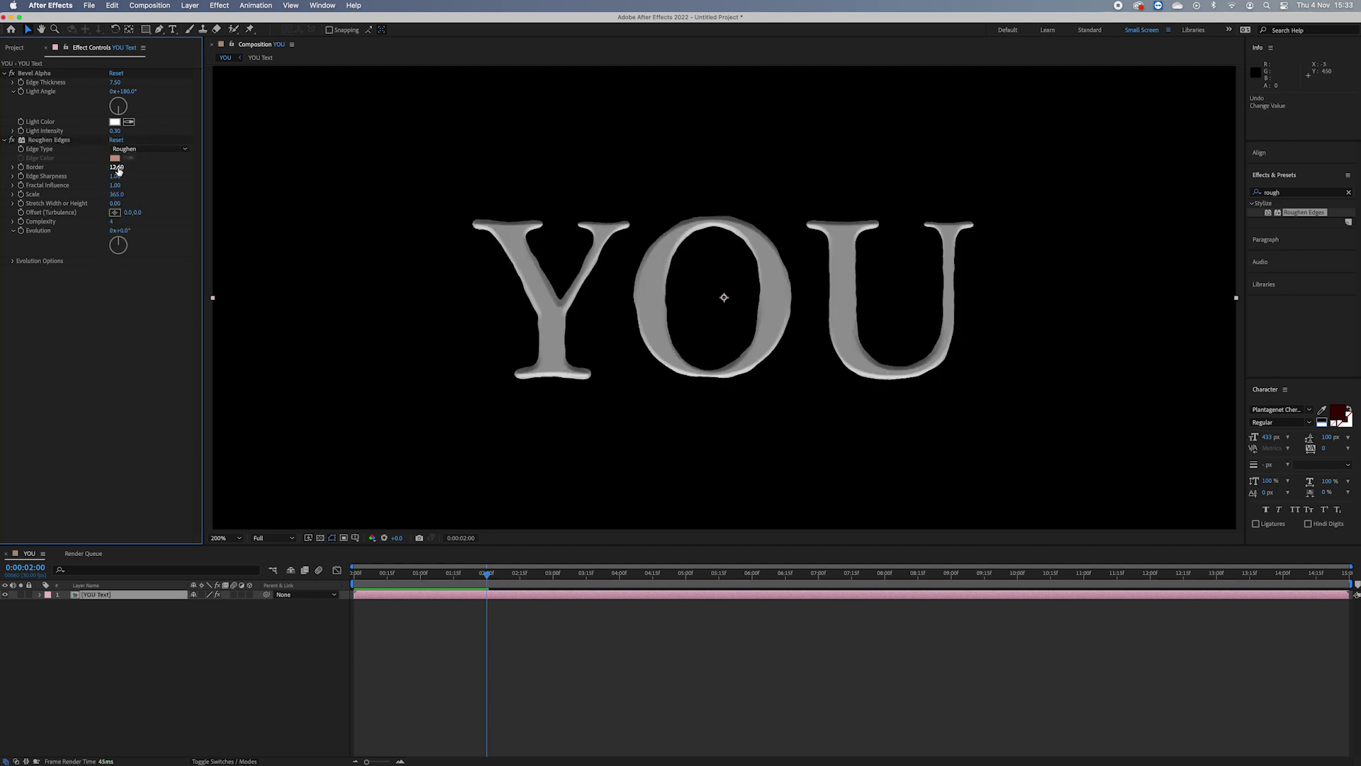
Add Turbulent Noise below Roughen Edges on YOU Text, with contrast 44, scale 2 and complexity 7.9
{"action": "left_click", "coordinate": [1295, 285]}
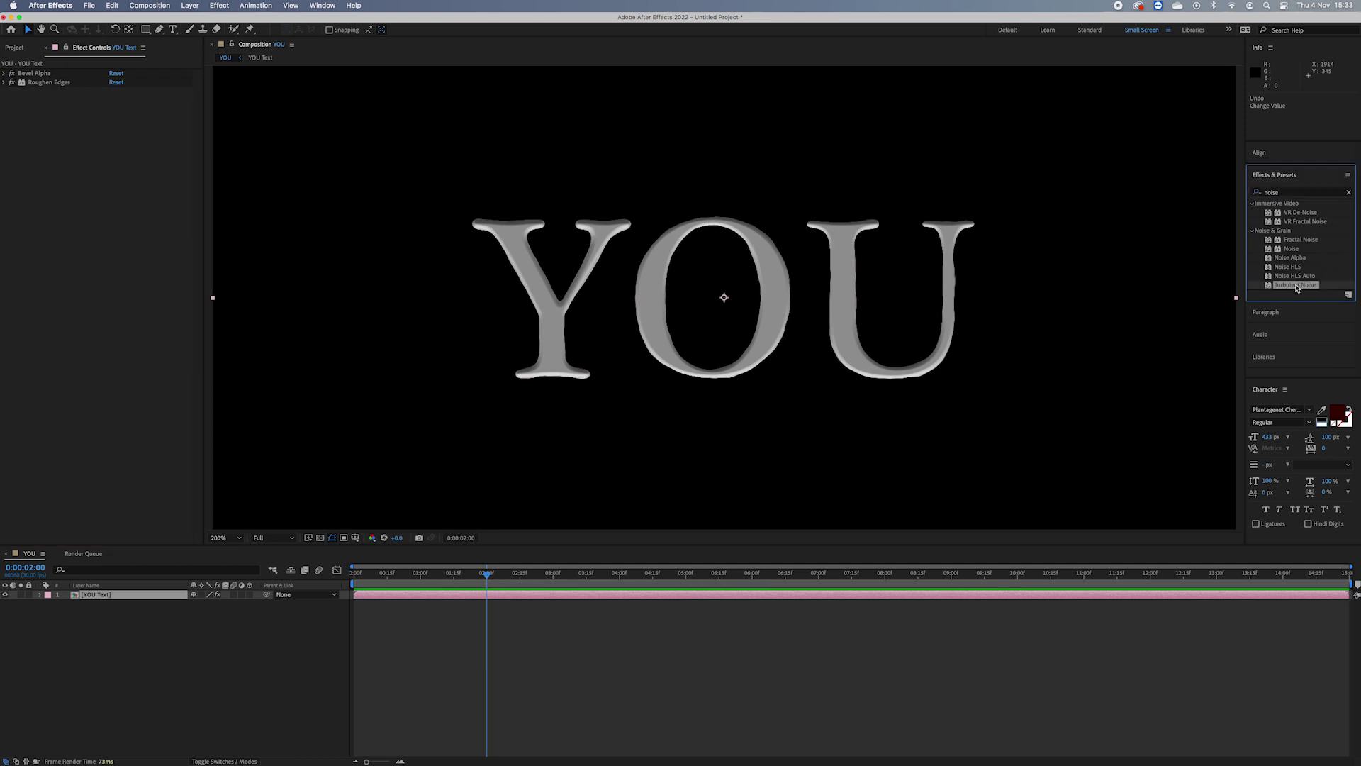
{"action": "left_click_drag", "start_coordinate": [1297, 287], "coordinate": [69, 80]}
{"action": "key", "text": "period"}
{"action": "left_click_drag", "start_coordinate": [116, 129], "coordinate": [213, 125]}
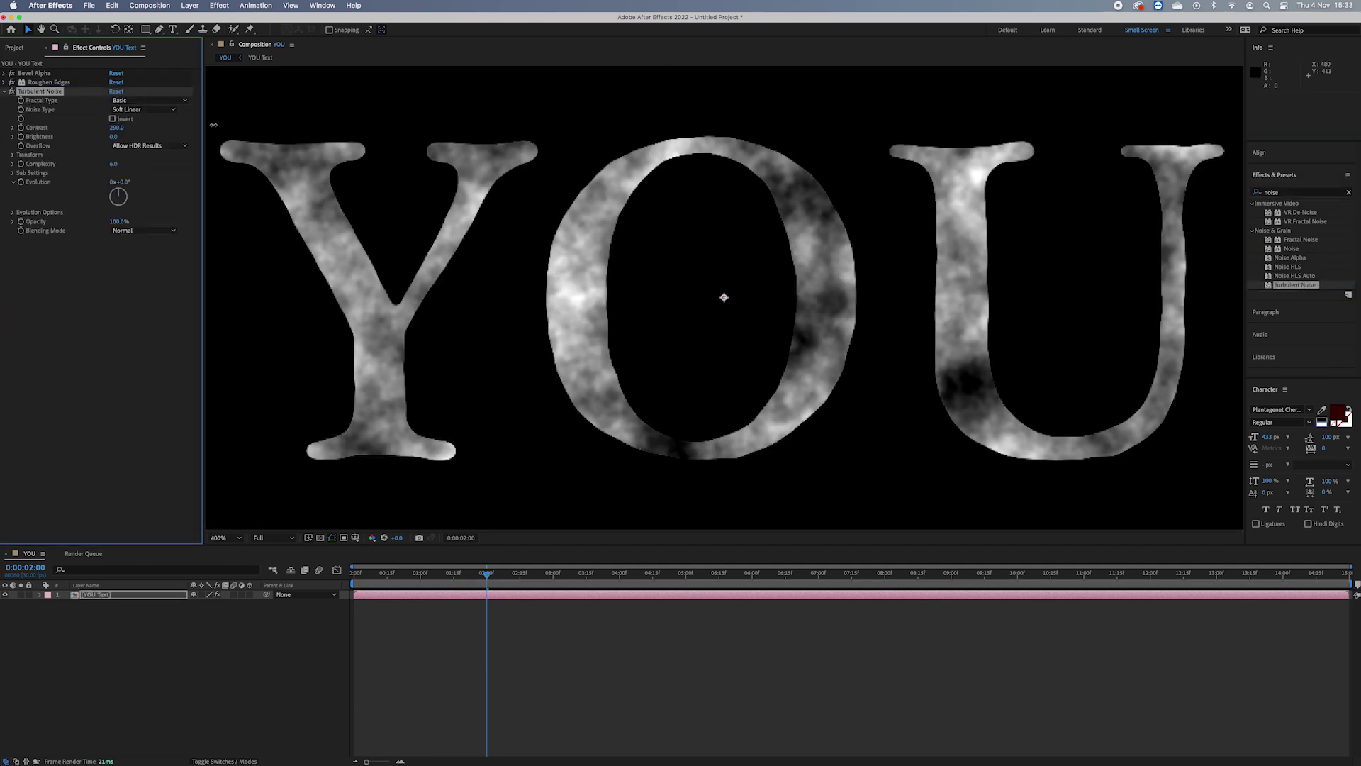
{"action": "left_click_drag", "start_coordinate": [113, 164], "coordinate": [216, 165]}
{"action": "left_click", "coordinate": [13, 156]}
{"action": "left_click", "coordinate": [22, 181]}
{"action": "left_click_drag", "start_coordinate": [113, 182], "coordinate": [15, 206]}
{"action": "left_click_drag", "start_coordinate": [102, 130], "coordinate": [28, 131]}
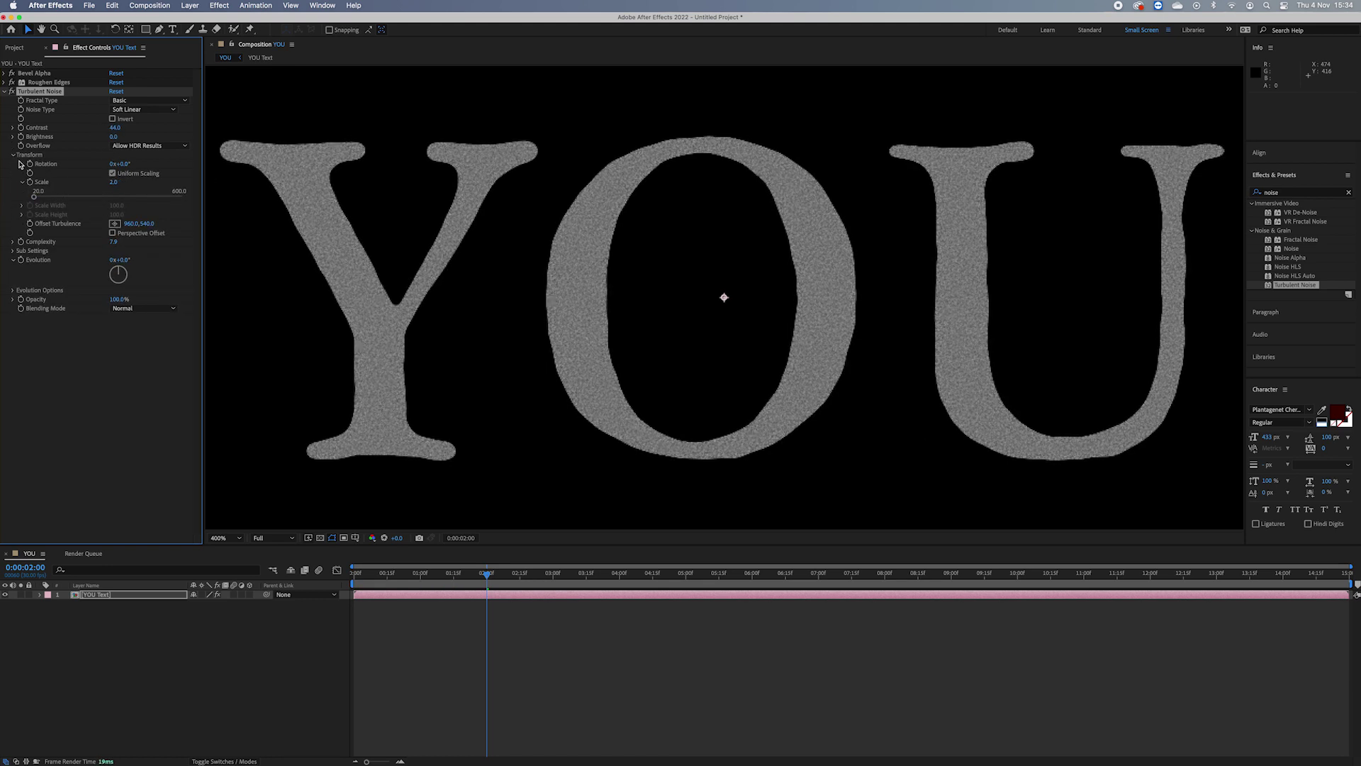
Lower the Turbulent Noise opacity on YOU Text and set its blending mode to Overlay
{"action": "left_click_drag", "start_coordinate": [118, 299], "coordinate": [85, 301]}
{"action": "left_click", "coordinate": [117, 310]}
{"action": "left_click", "coordinate": [140, 384]}
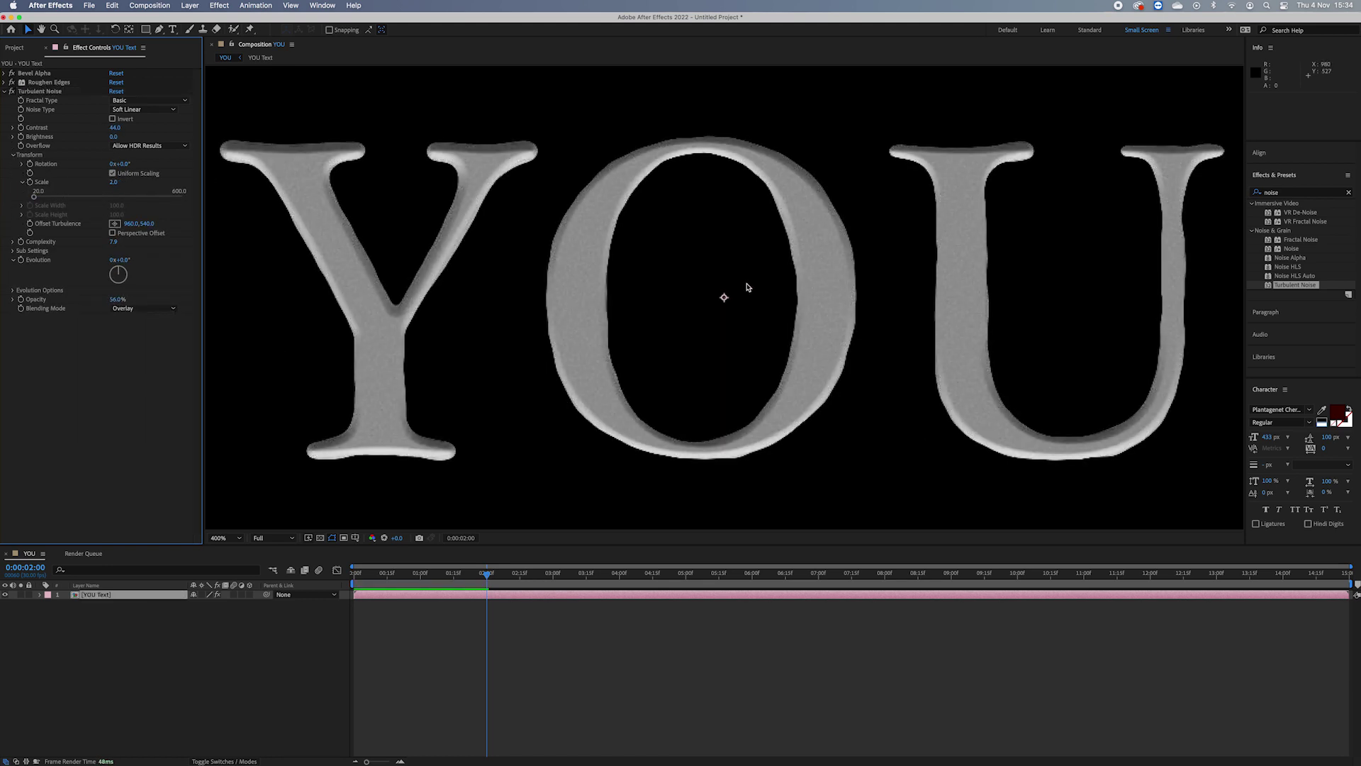
Draw white Pen shapes on a new shape layer over the Y's stem and the sides of the O and U
{"action": "scroll", "coordinate": [727, 293], "scroll_direction": "down", "scroll_amount": 4}
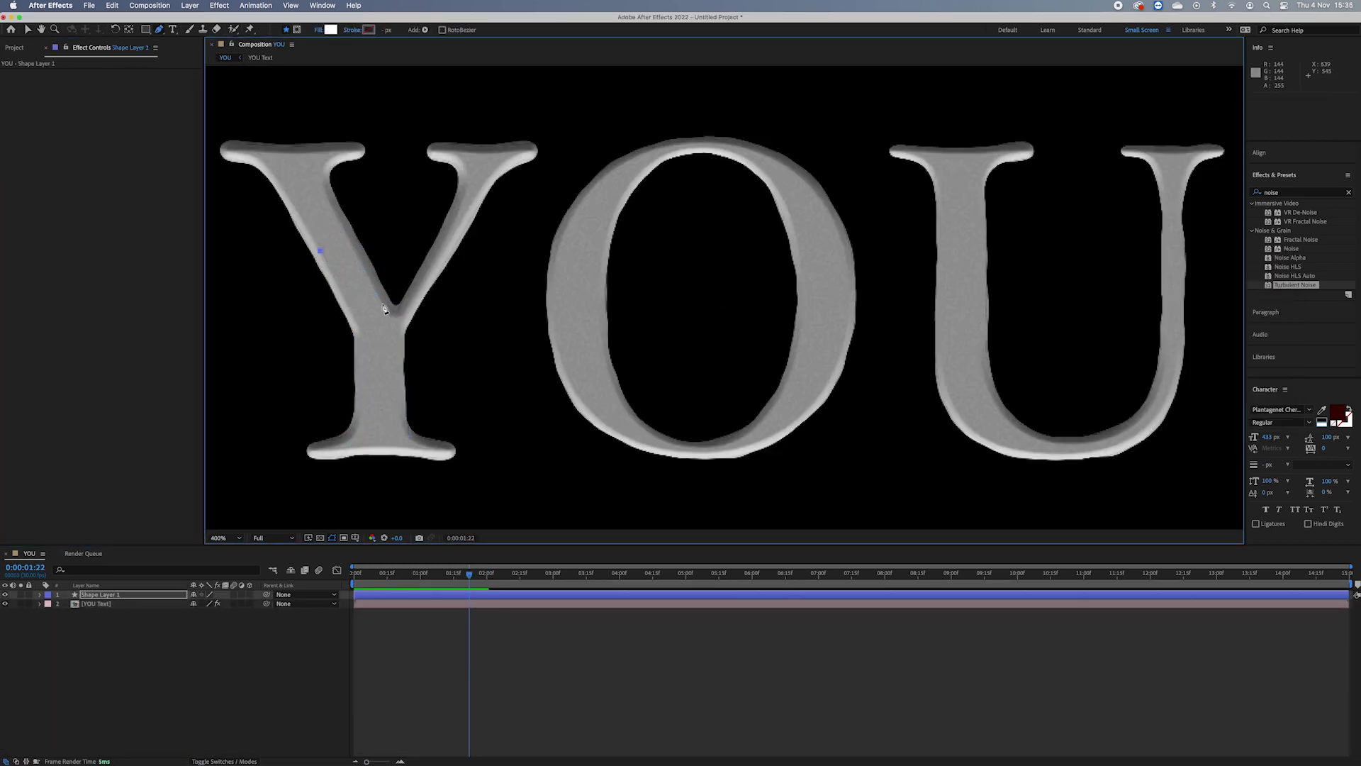
{"action": "left_click", "coordinate": [350, 297]}
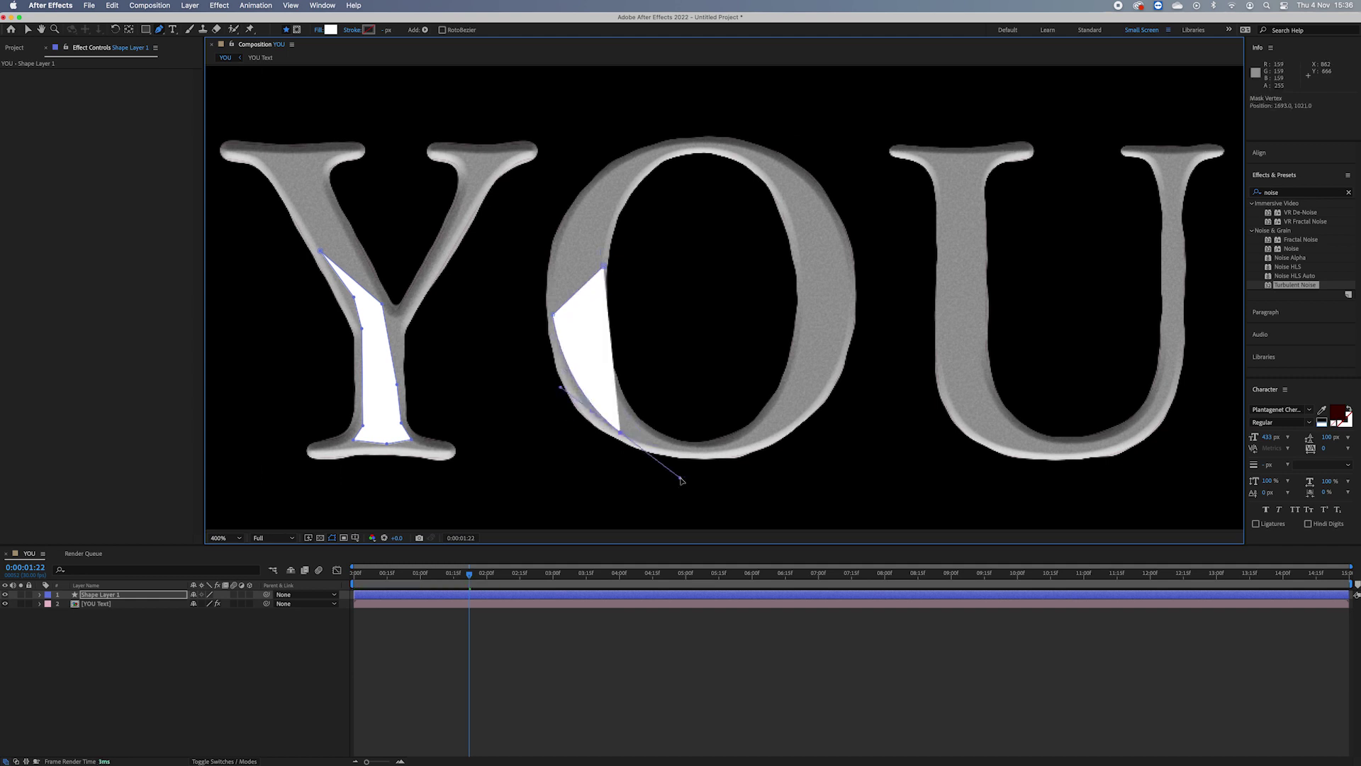
{"action": "left_click", "coordinate": [619, 431]}
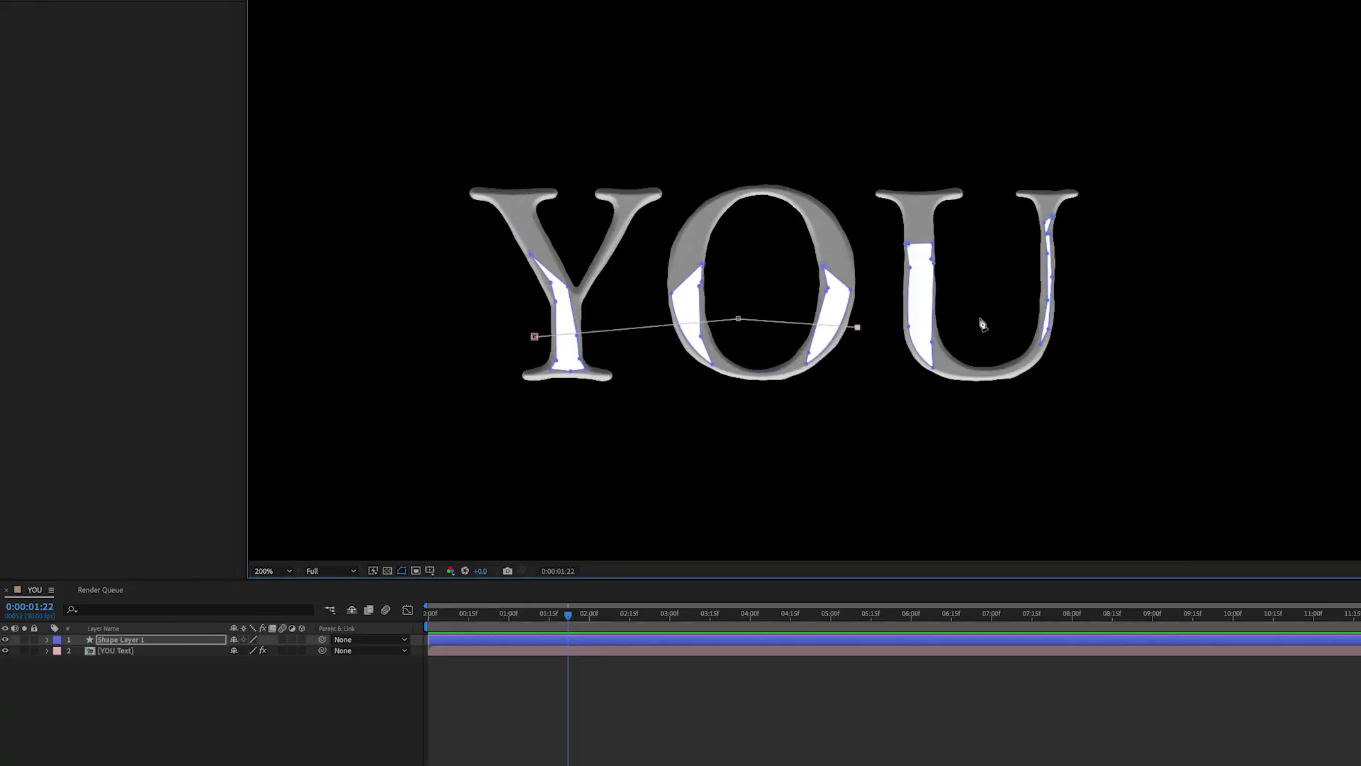
Mask the lower part of the white shapes on Shape Layer 1, invert the mask and feather it by 129 pixels
{"action": "left_click", "coordinate": [535, 337]}
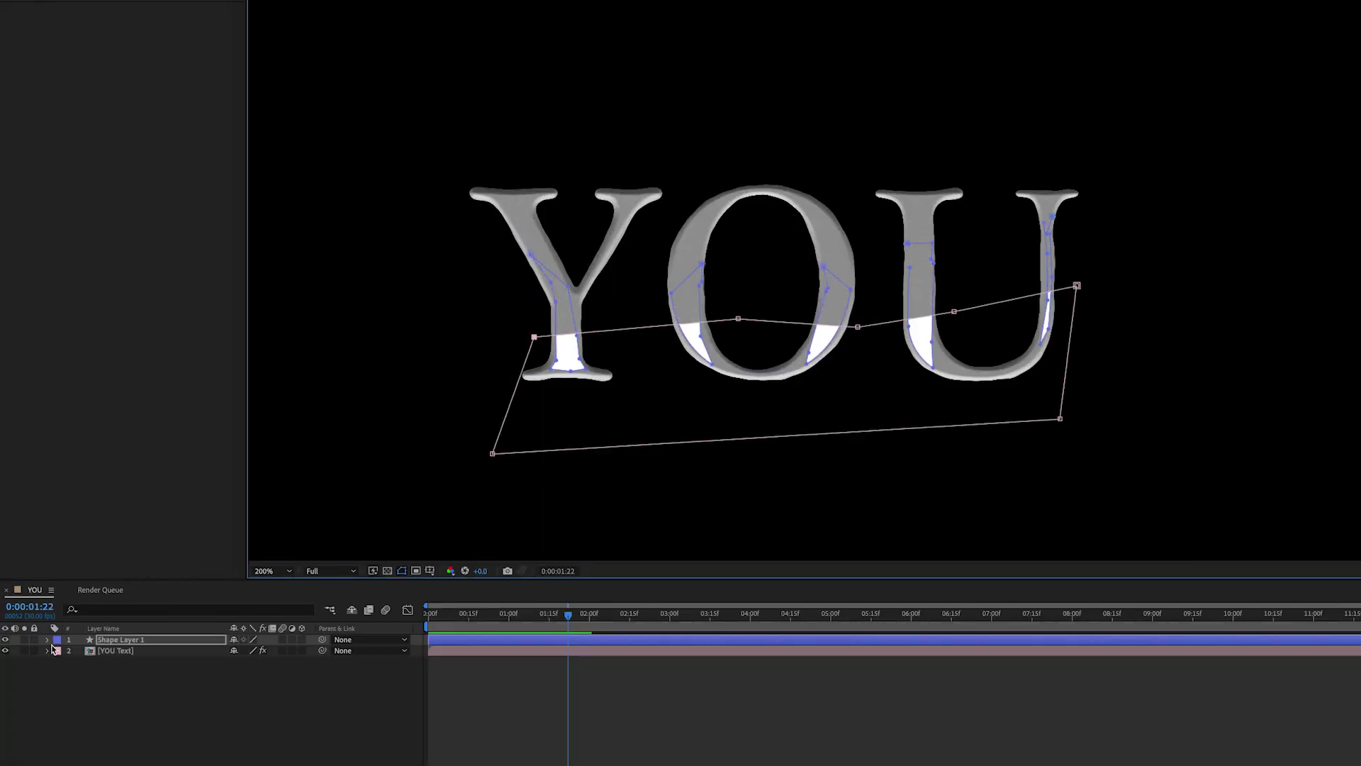
{"action": "key", "text": "m"}
{"action": "left_click", "coordinate": [278, 650]}
{"action": "left_click", "coordinate": [70, 650]}
{"action": "left_click_drag", "start_coordinate": [245, 673], "coordinate": [362, 673]}
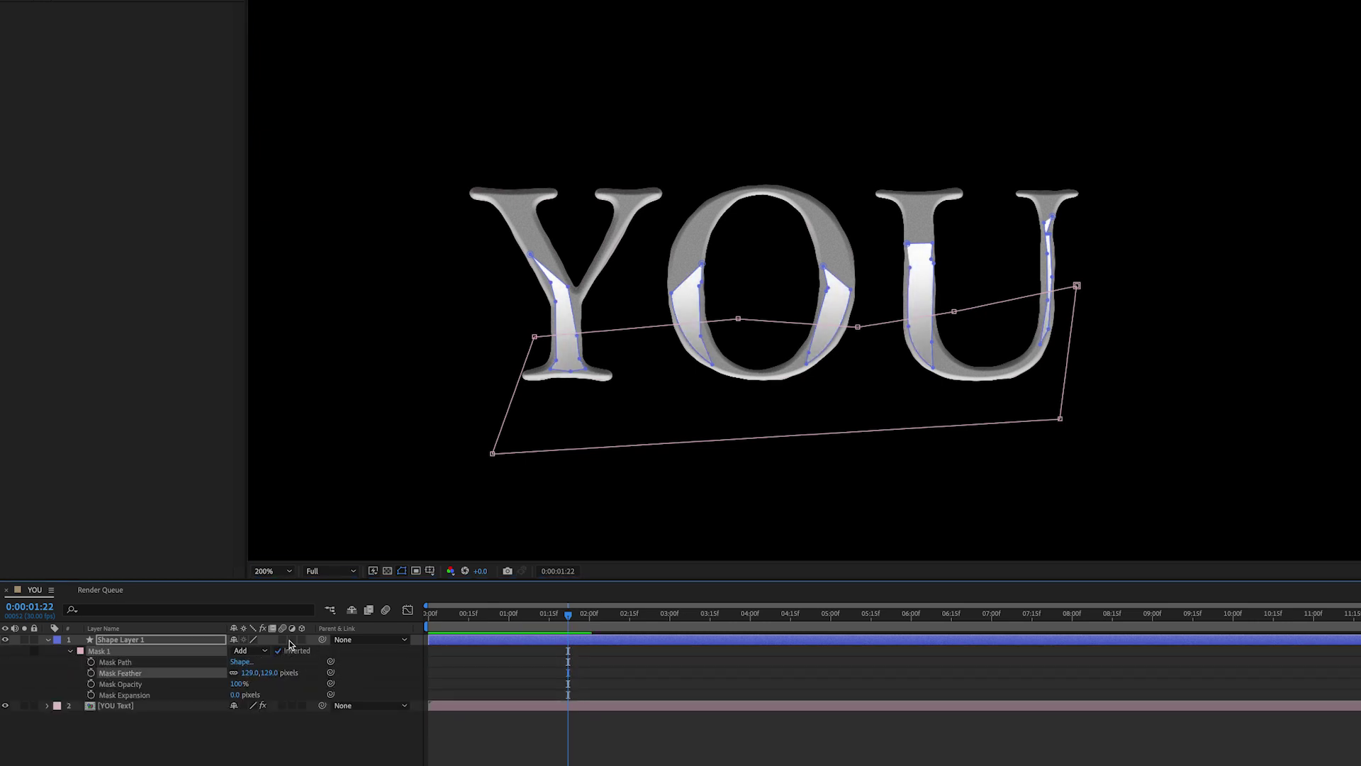
Apply Gaussian Blur to the white highlights on Shape Layer 1 with a blurriness of 20, keeping Mask 1 inverted
{"action": "left_click", "coordinate": [277, 650]}
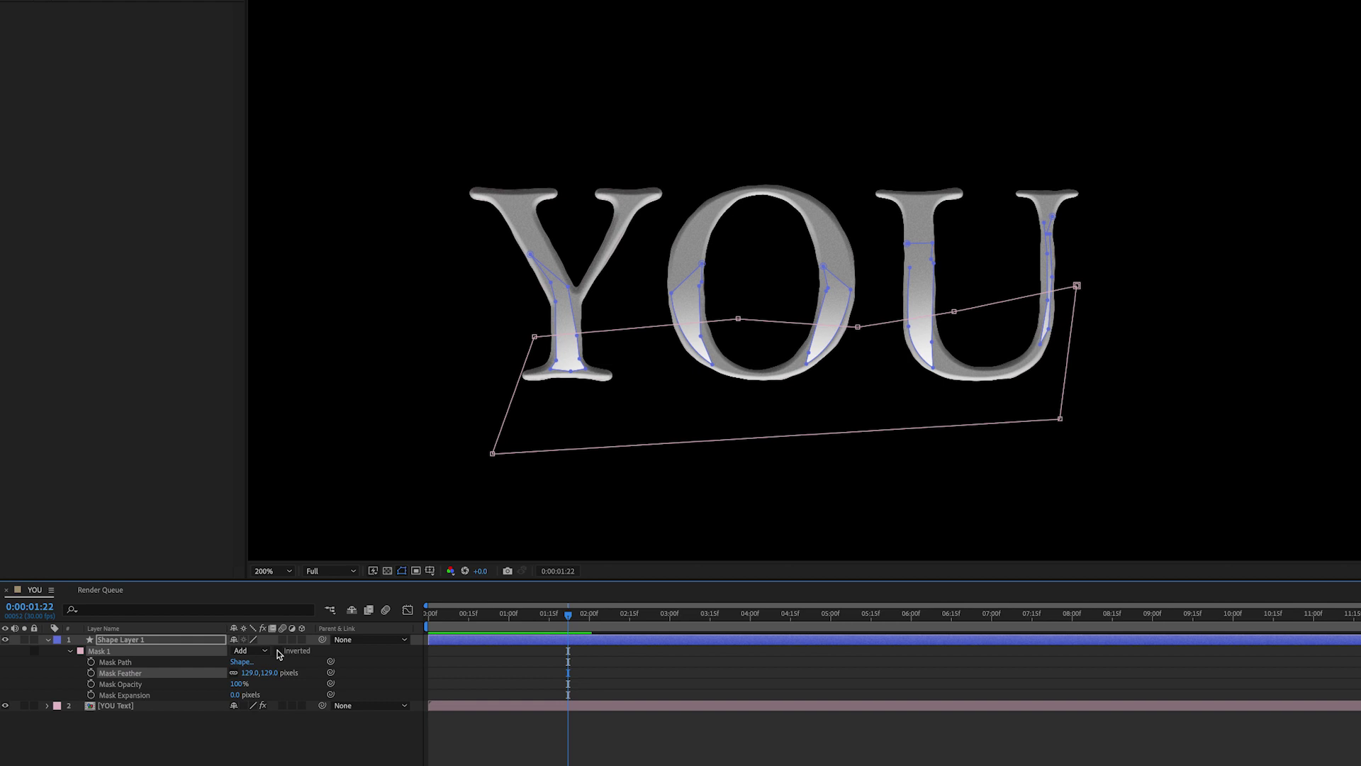
{"action": "left_click", "coordinate": [278, 650]}
{"action": "left_click_drag", "start_coordinate": [1358, 270], "coordinate": [148, 134]}
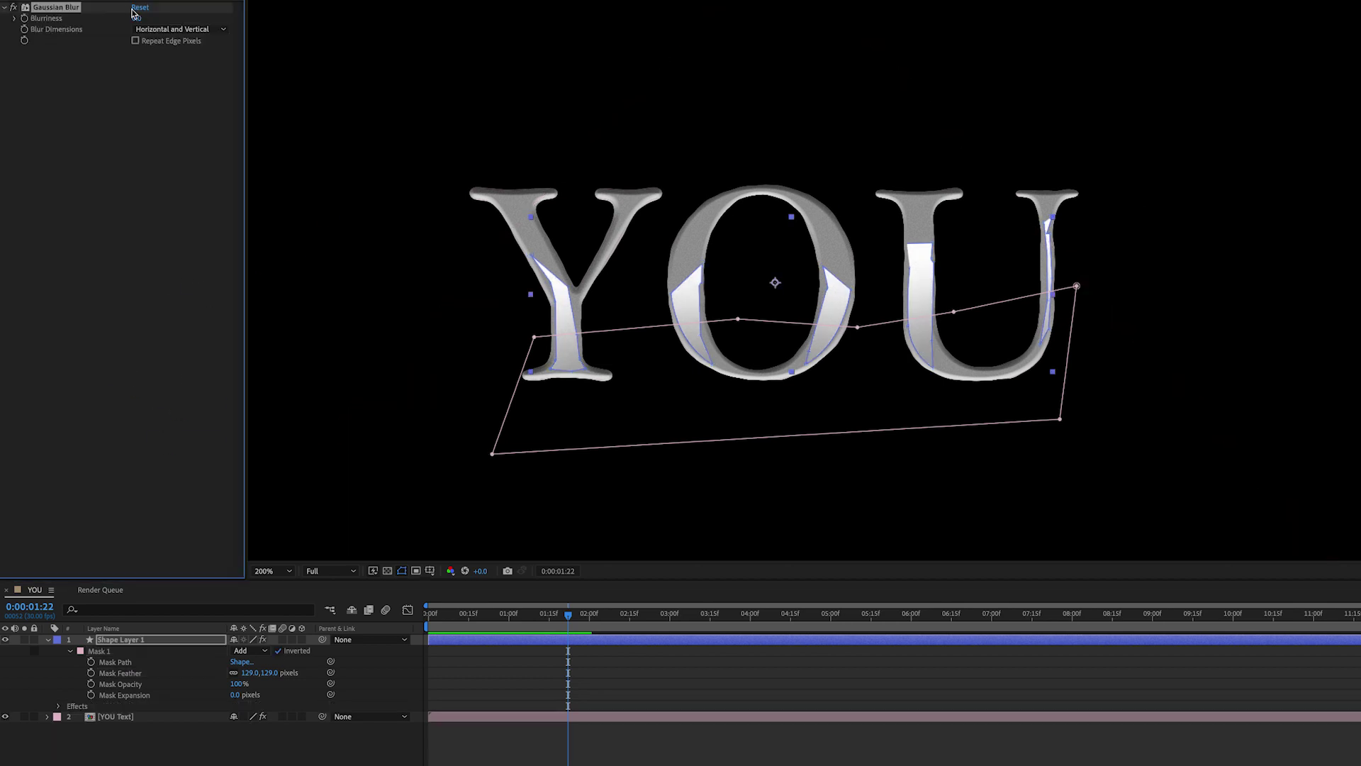
{"action": "left_click_drag", "start_coordinate": [135, 18], "coordinate": [238, 15]}
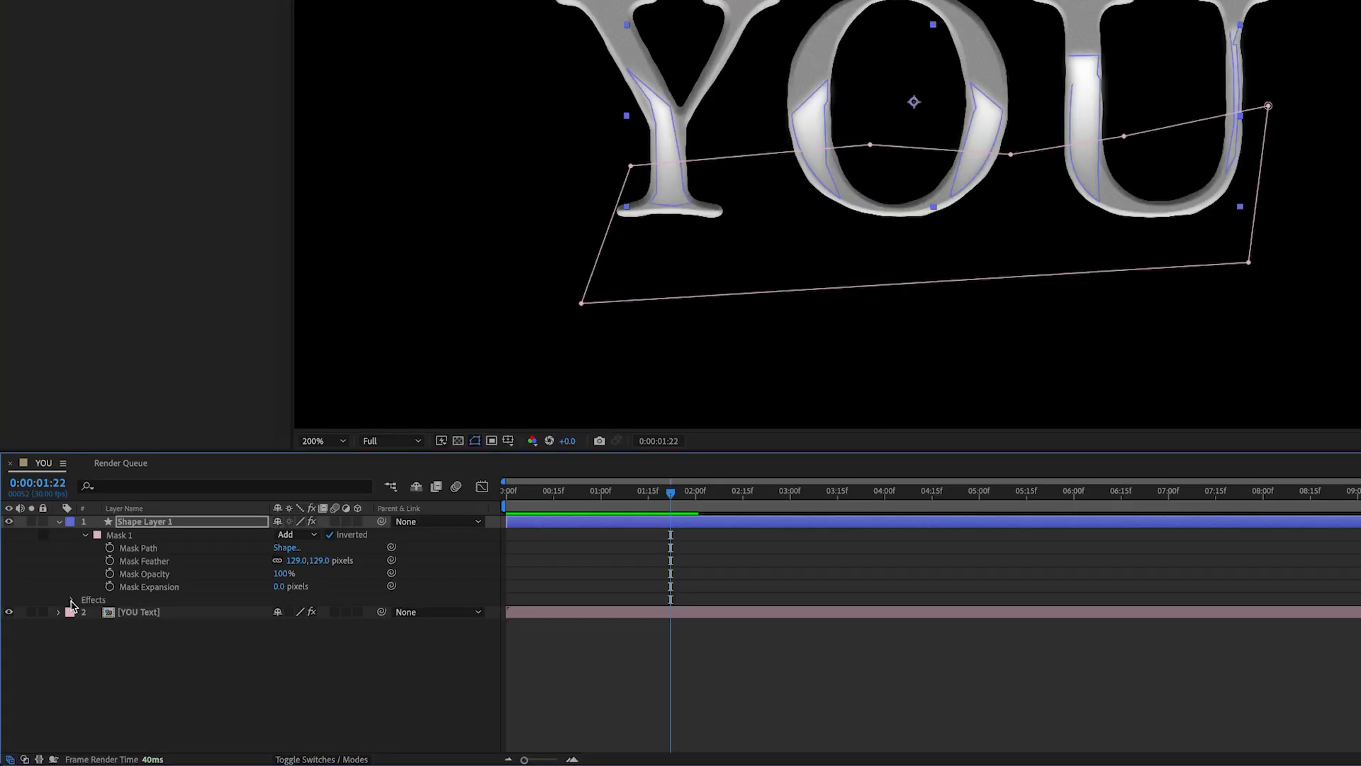
Add Mask 1 as a mask reference in the Gaussian Blur's compositing options and check the highlights on all three letters
{"action": "left_click", "coordinate": [59, 706]}
{"action": "left_click", "coordinate": [84, 613]}
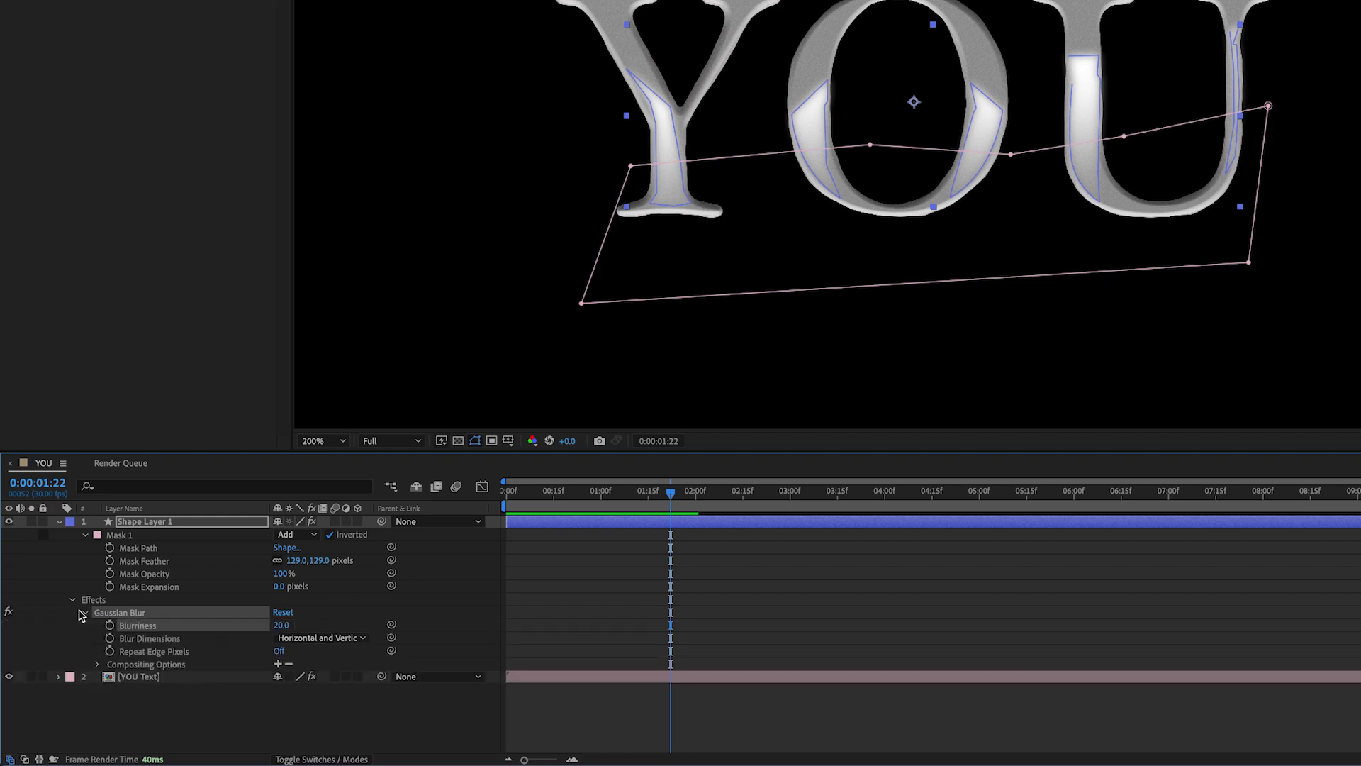
{"action": "left_click", "coordinate": [98, 666]}
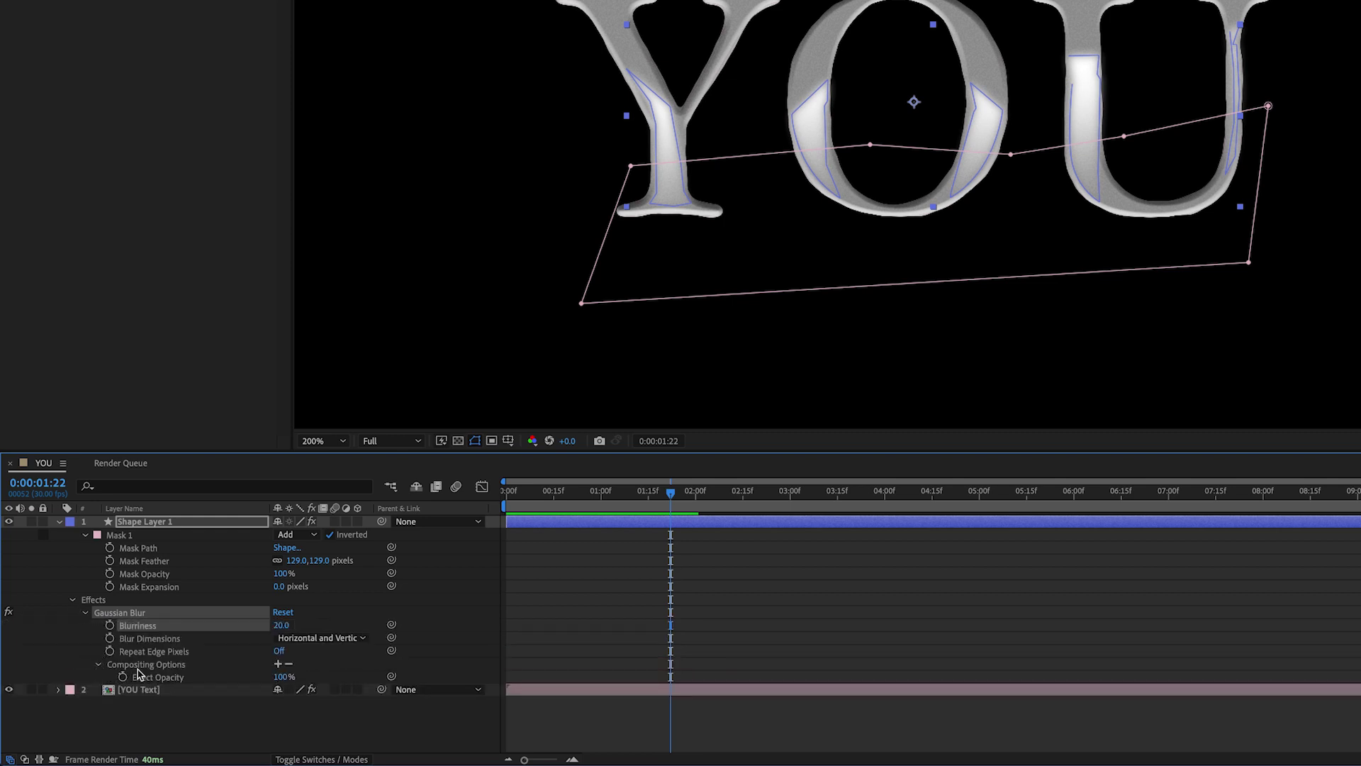
{"action": "left_click", "coordinate": [279, 664]}
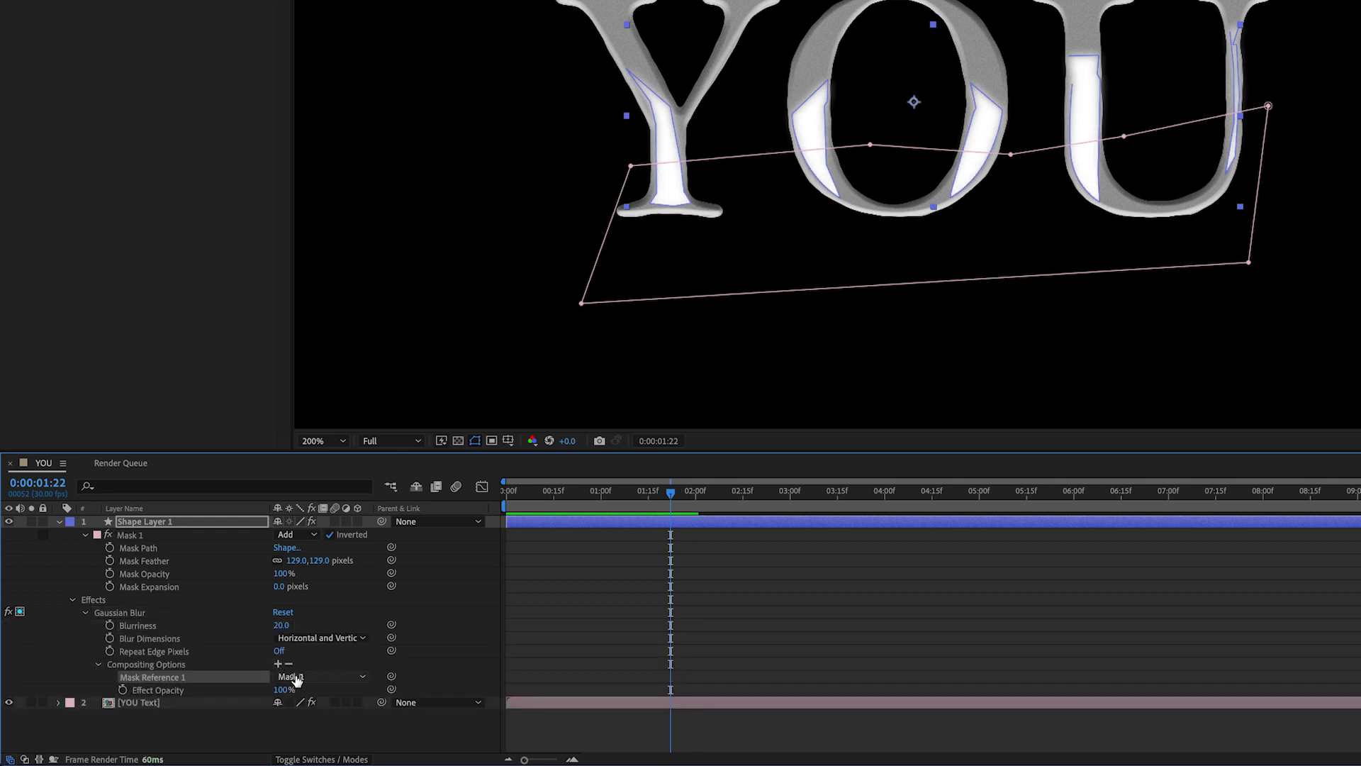
{"action": "left_click", "coordinate": [410, 734]}
{"action": "scroll", "coordinate": [716, 122], "scroll_direction": "up", "scroll_amount": 2}
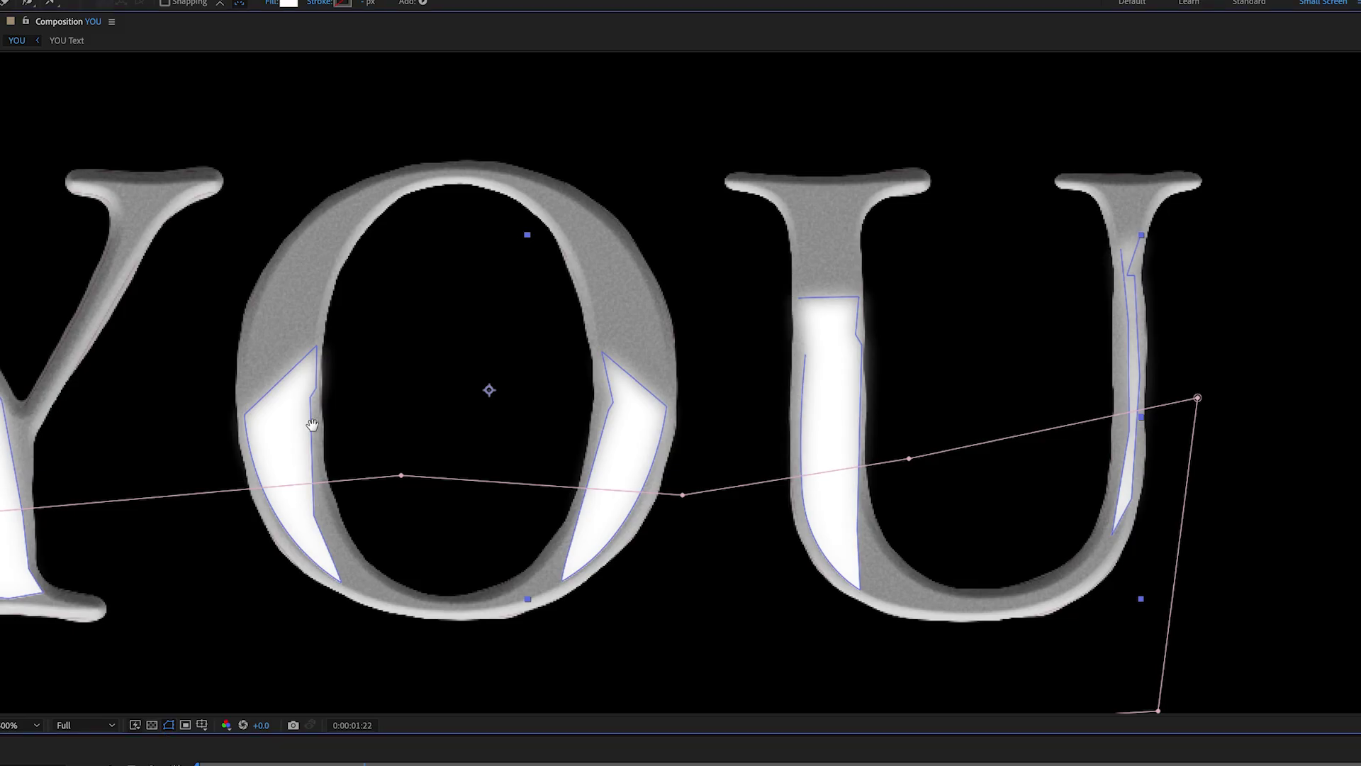
{"action": "left_click_drag", "start_coordinate": [312, 424], "coordinate": [800, 392]}
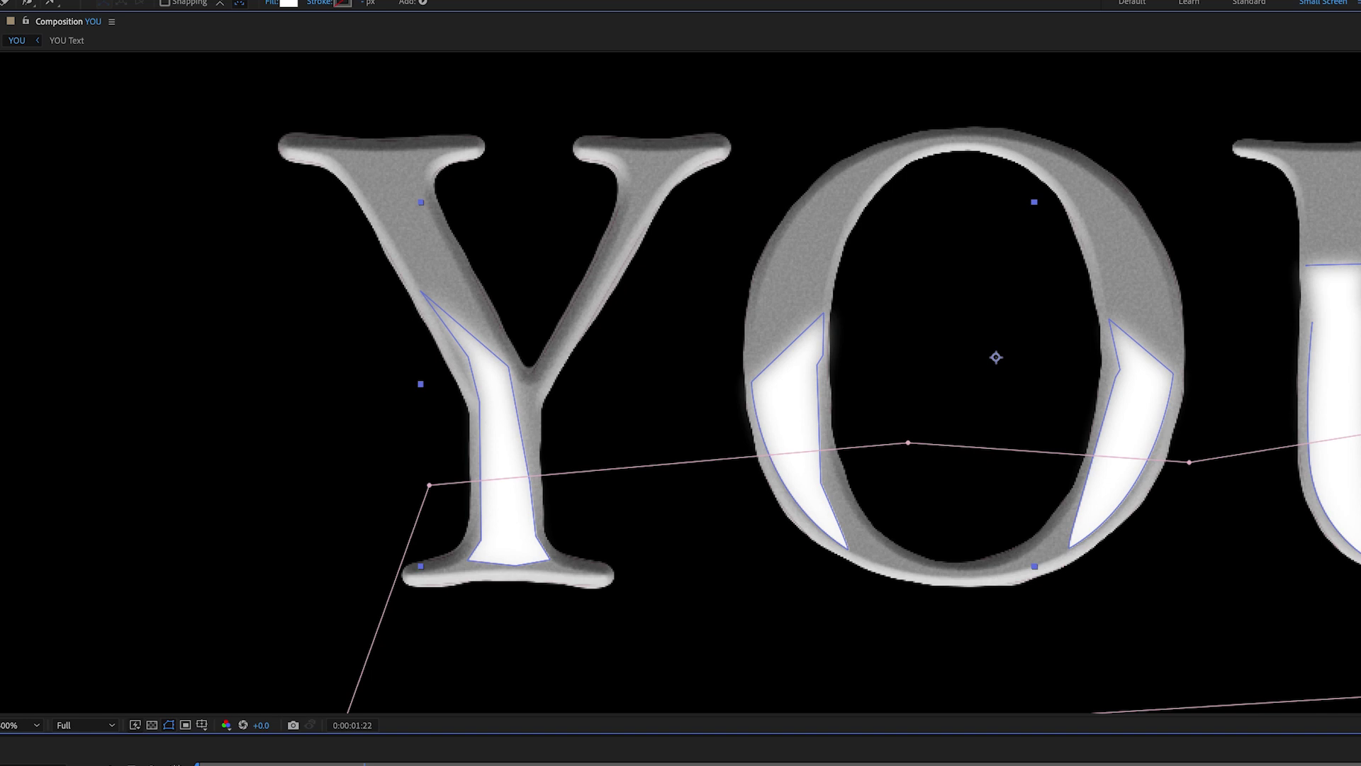
{"action": "left_click", "coordinate": [249, 414]}
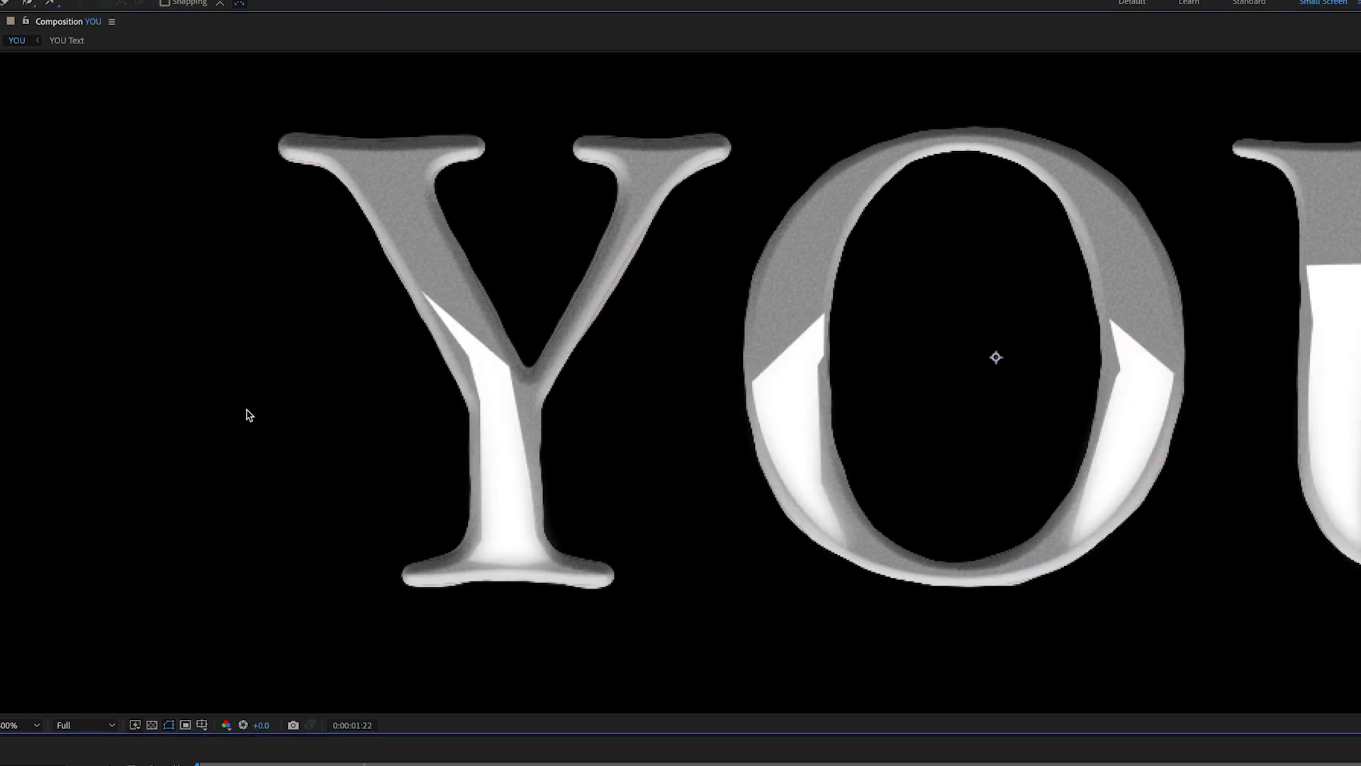
{"action": "scroll", "coordinate": [681, 447], "scroll_direction": "down", "scroll_amount": 1}
{"action": "left_click_drag", "start_coordinate": [927, 441], "coordinate": [647, 444]}
{"action": "scroll", "coordinate": [678, 437], "scroll_direction": "up", "scroll_amount": 1}
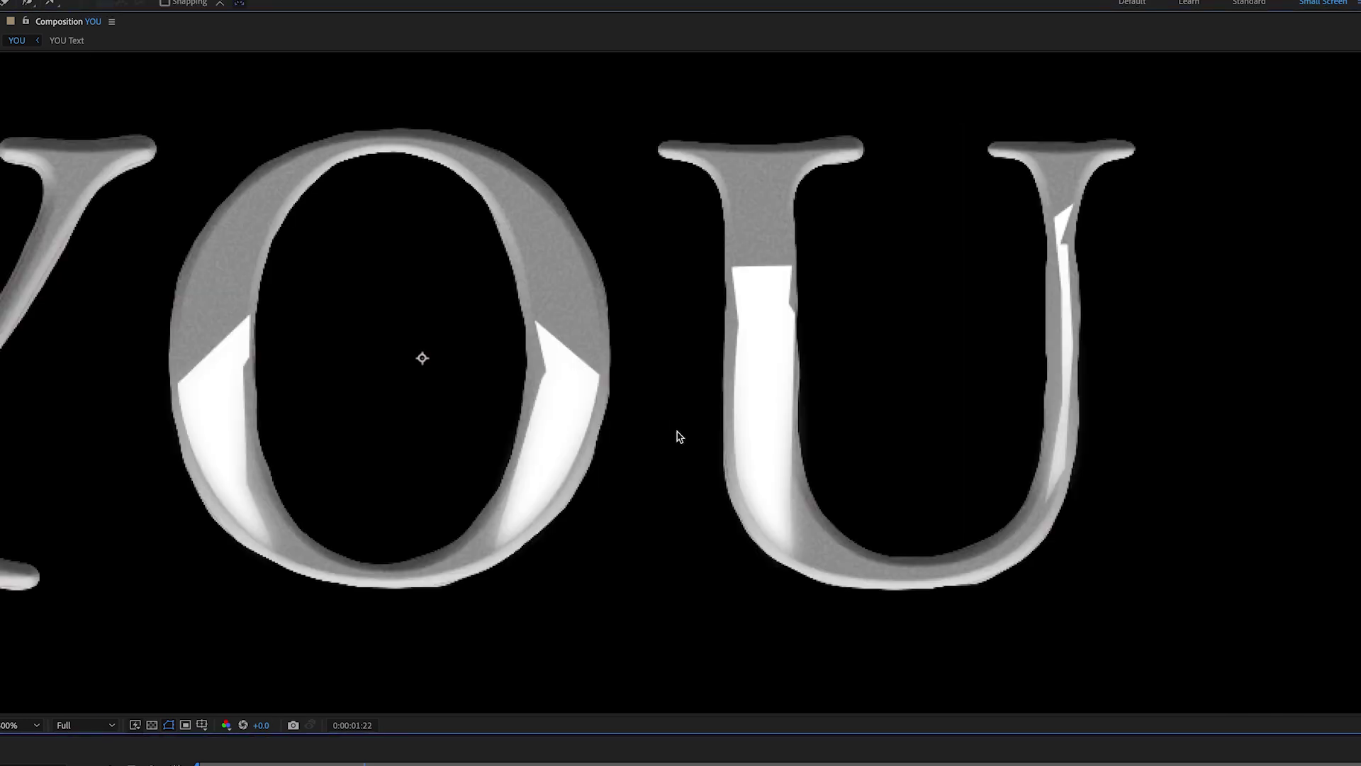
{"action": "left_click_drag", "start_coordinate": [541, 440], "coordinate": [815, 426]}
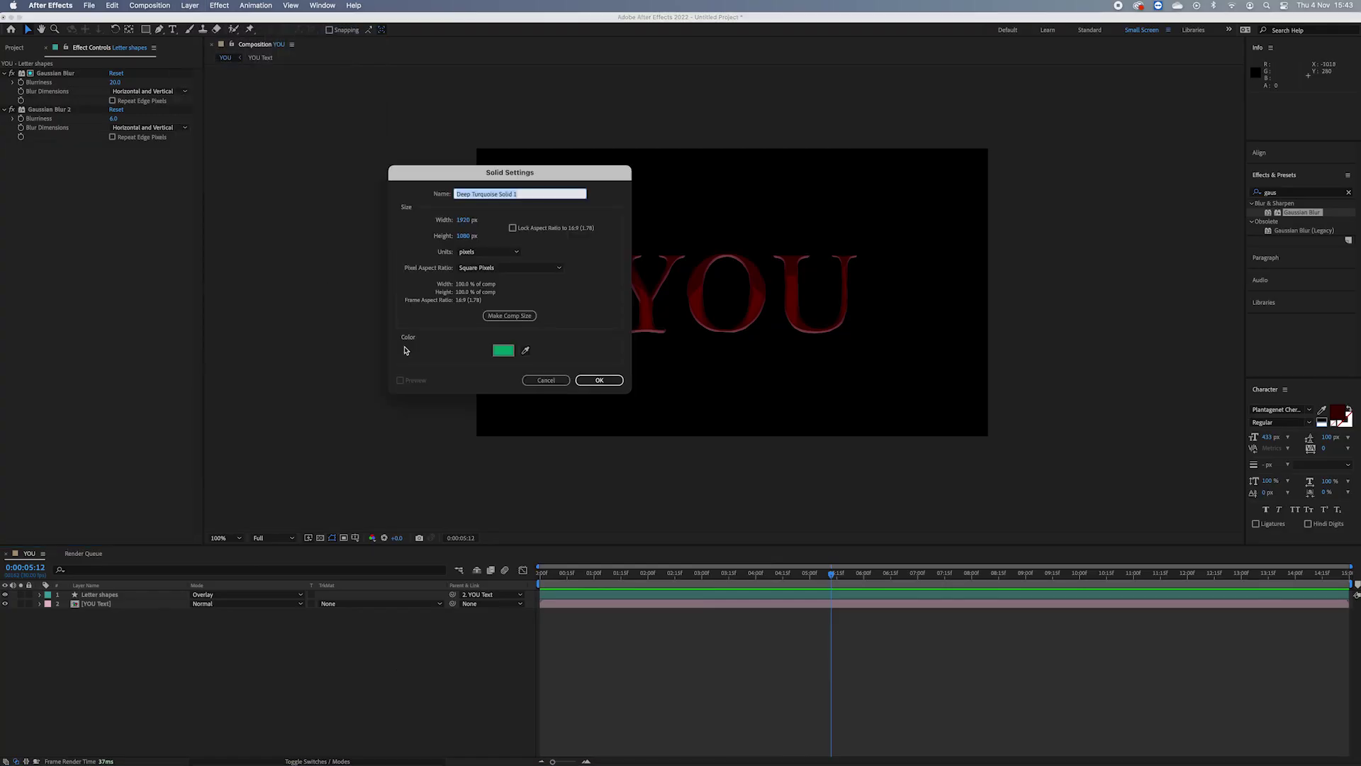
Create a black solid named BG as the bottom layer, and add an adjustment layer on top
{"action": "left_click", "coordinate": [1086, 385]}
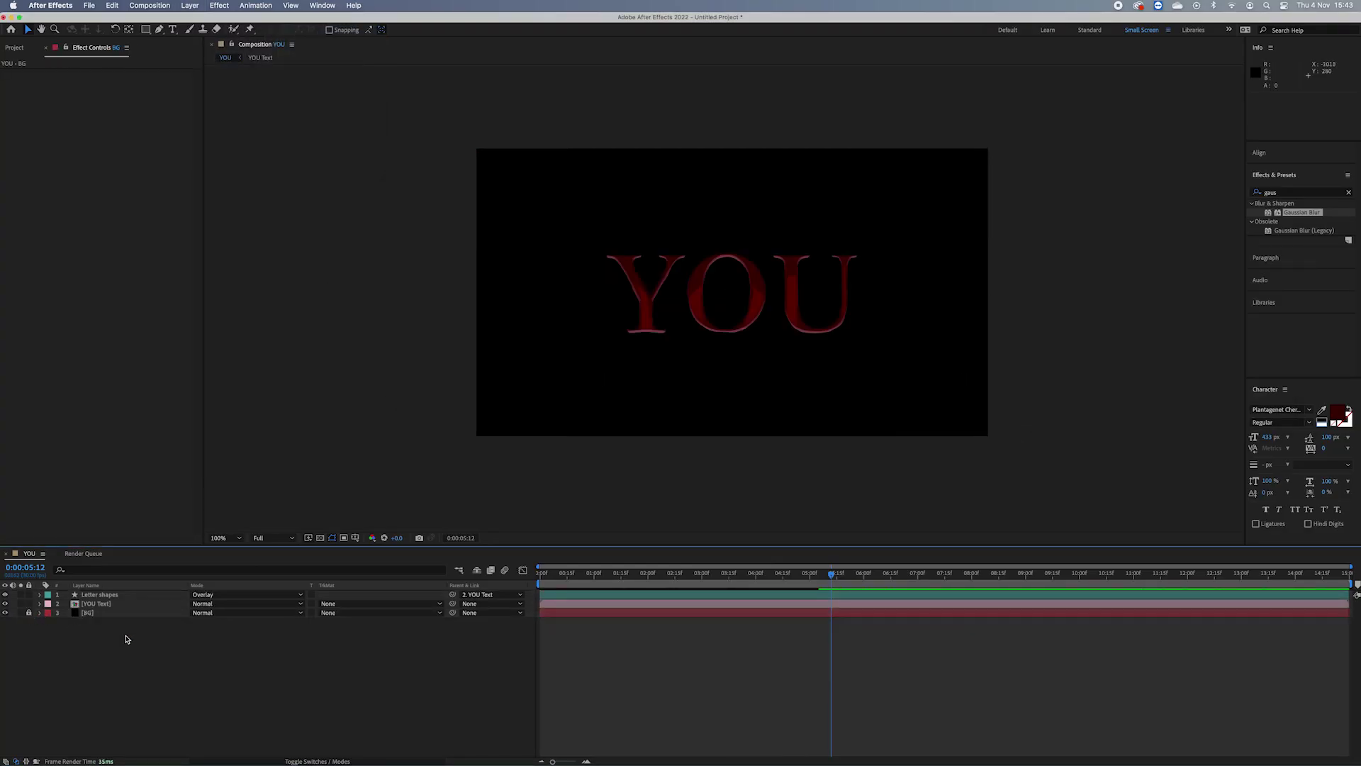
{"action": "left_click", "coordinate": [190, 5]}
{"action": "mouse_move", "coordinate": [212, 21]}
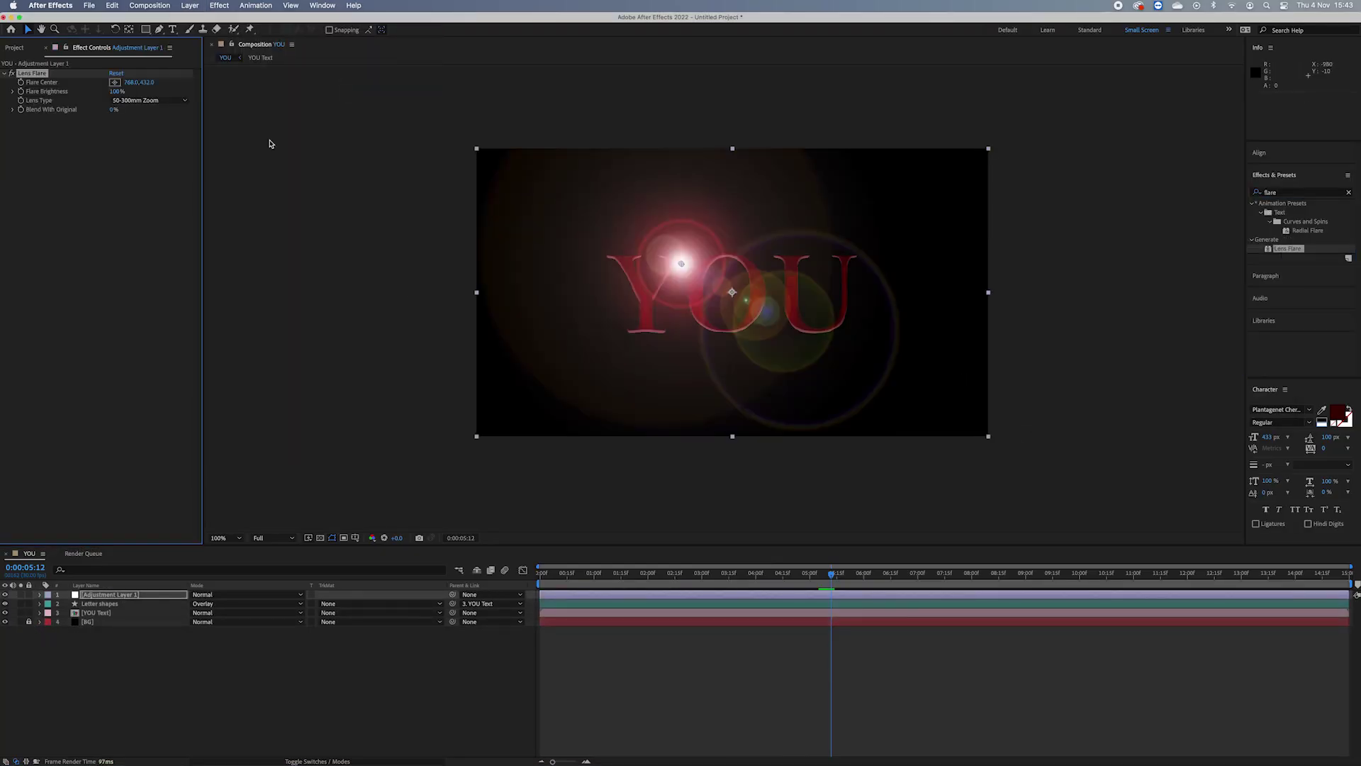
Set the adjustment layer's Lens Flare to 50-300mm Zoom over the Y and keyframe its brightness from 269% to 0% over one second
{"action": "left_click", "coordinate": [149, 100]}
{"action": "left_click", "coordinate": [177, 136]}
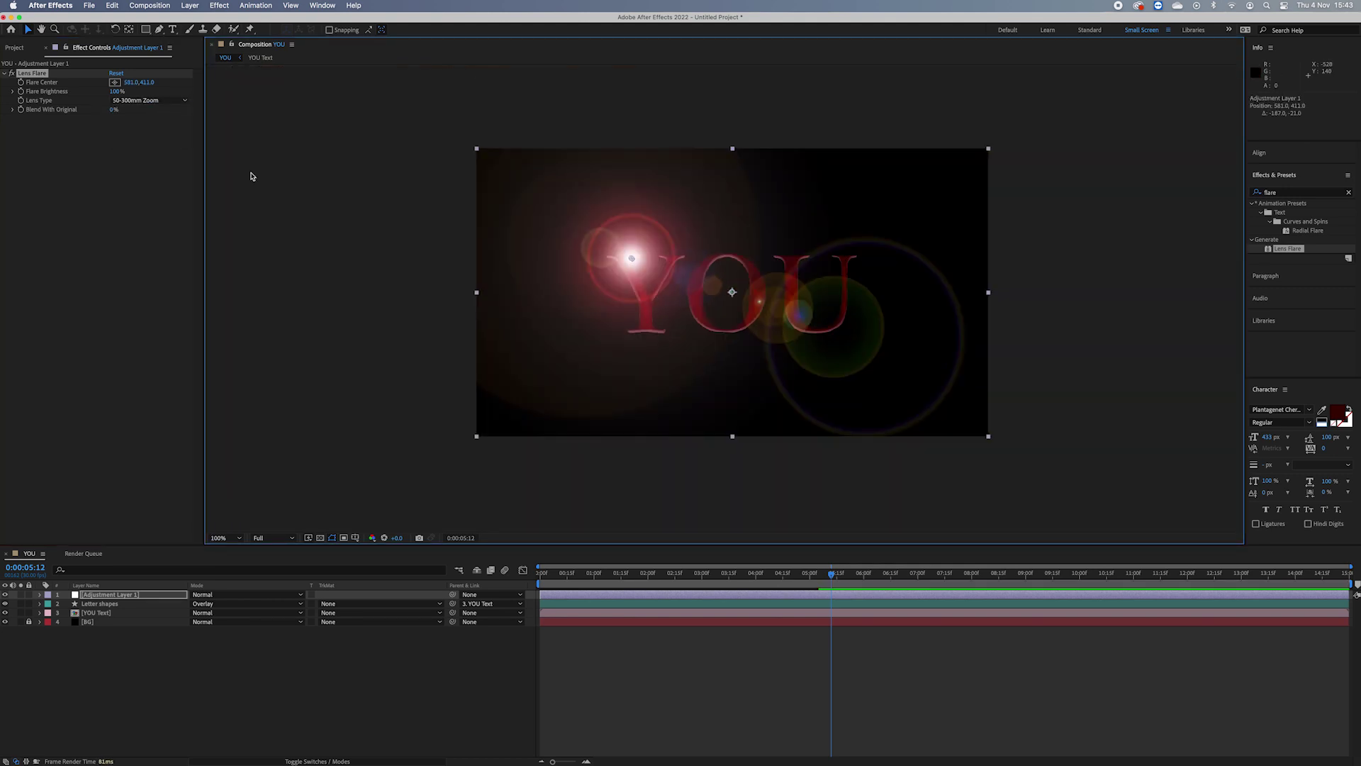
{"action": "left_click_drag", "start_coordinate": [117, 92], "coordinate": [213, 88]}
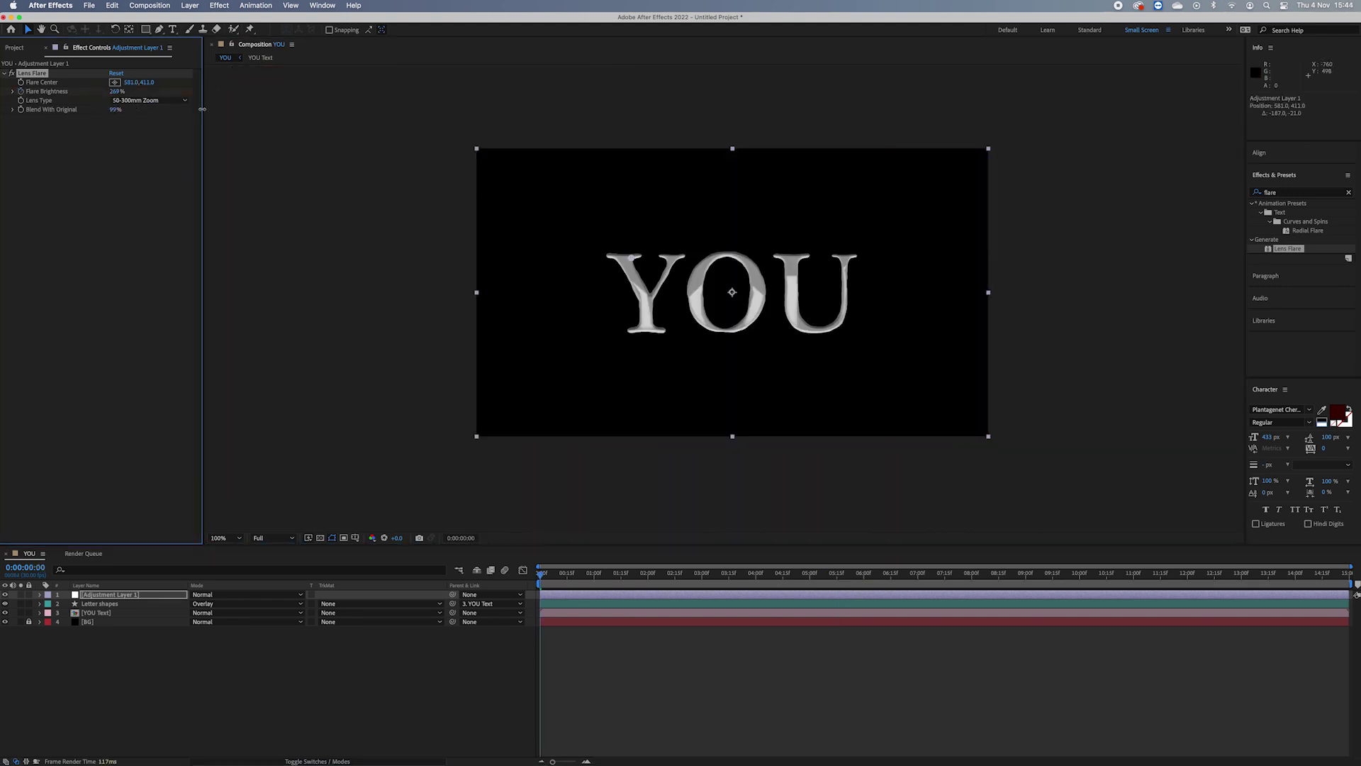
{"action": "left_click_drag", "start_coordinate": [85, 91], "coordinate": [27, 108]}
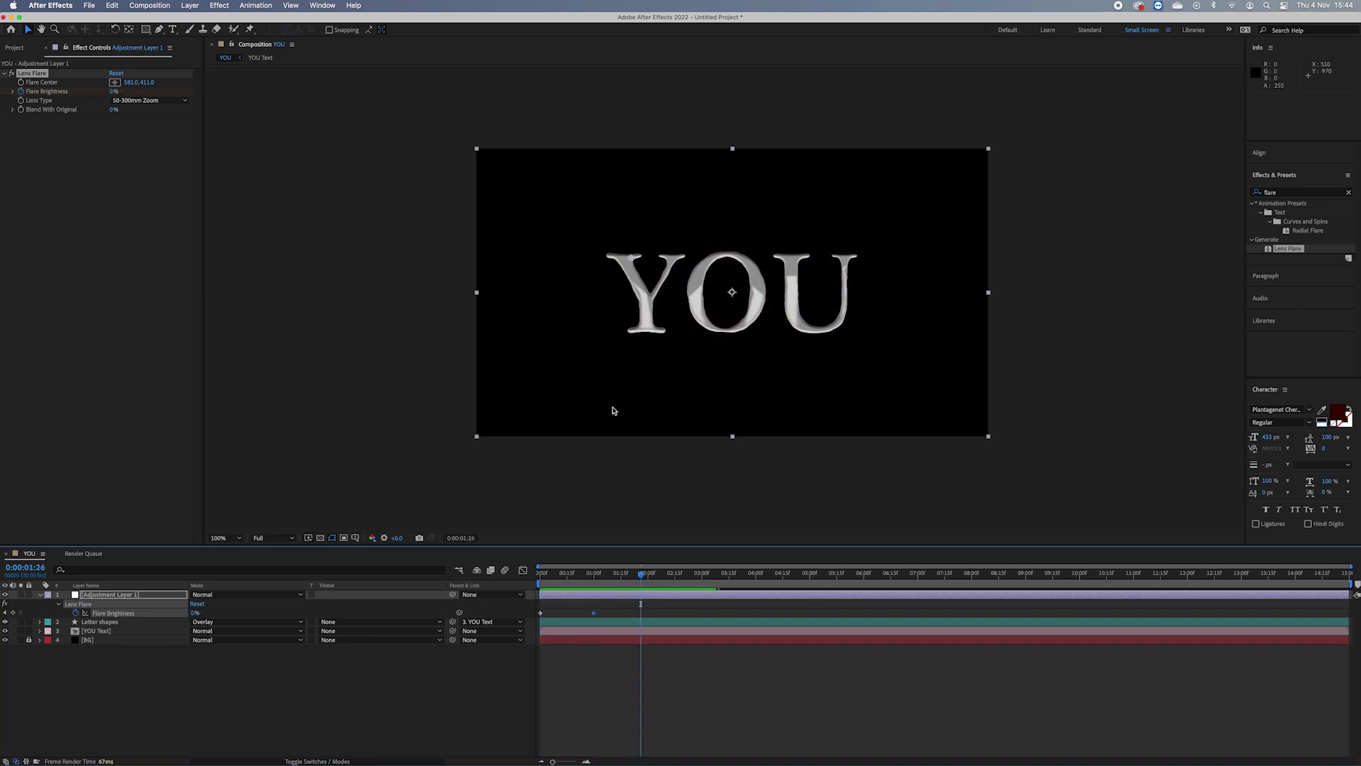
{"action": "key", "text": "space"}
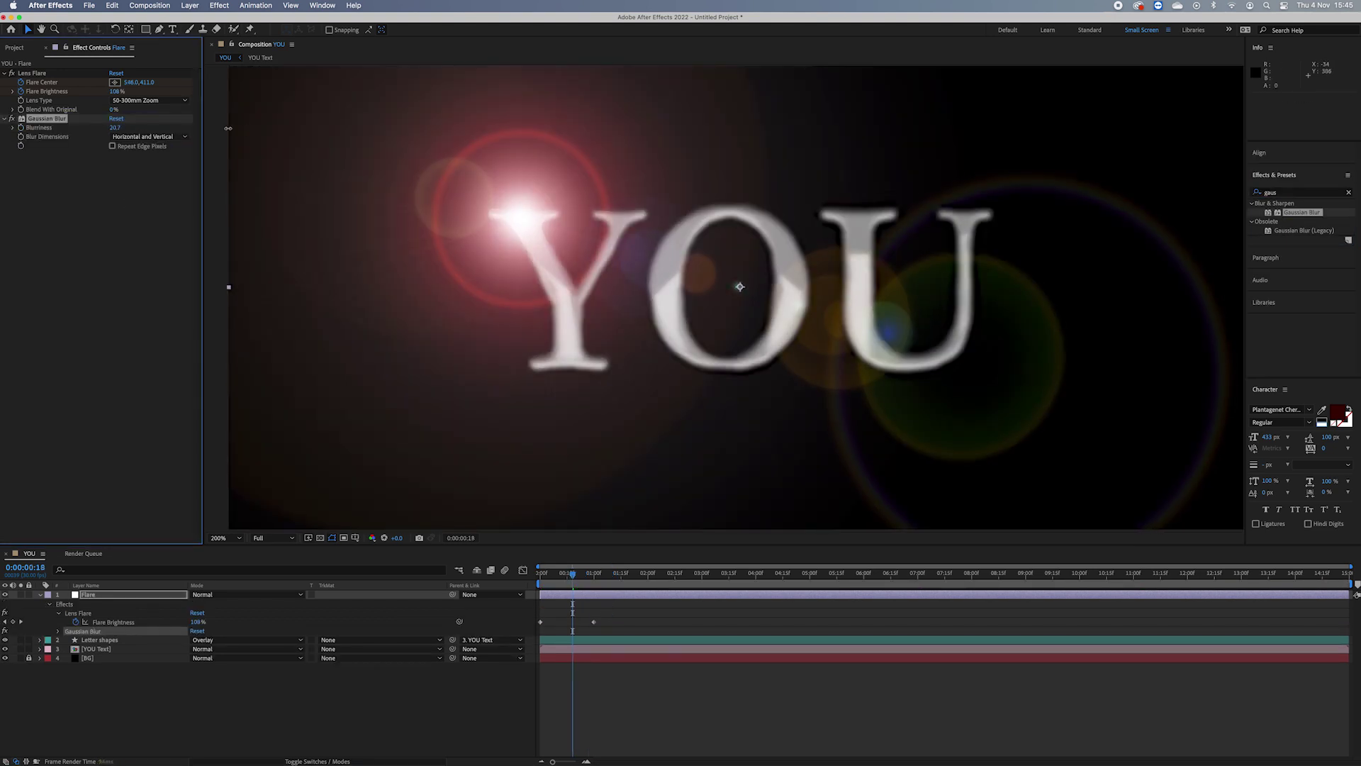
Keyframe the Gaussian Blur on the Flare layer from blurriness 45 at frame 11 to 0 at two seconds, and preview it
{"action": "left_click_drag", "start_coordinate": [229, 128], "coordinate": [122, 133]}
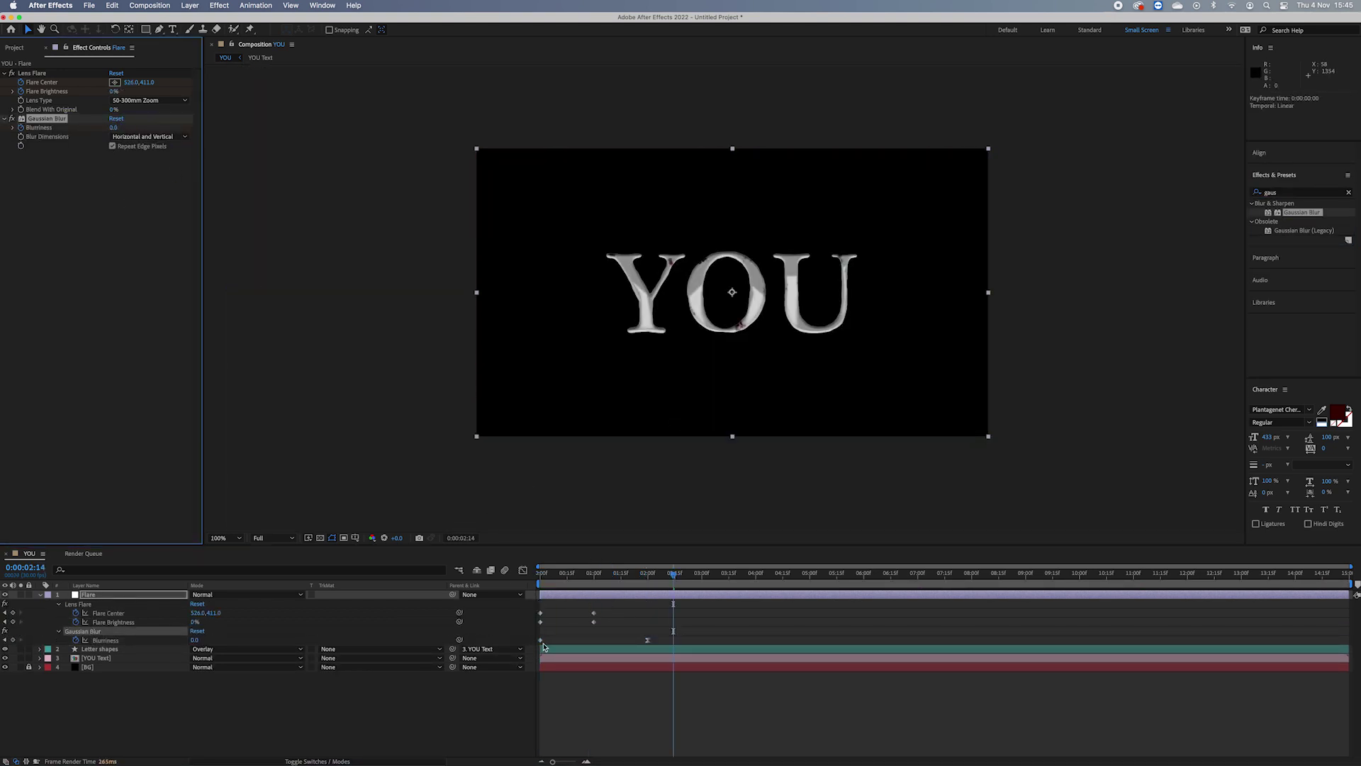
{"action": "left_click", "coordinate": [121, 127]}
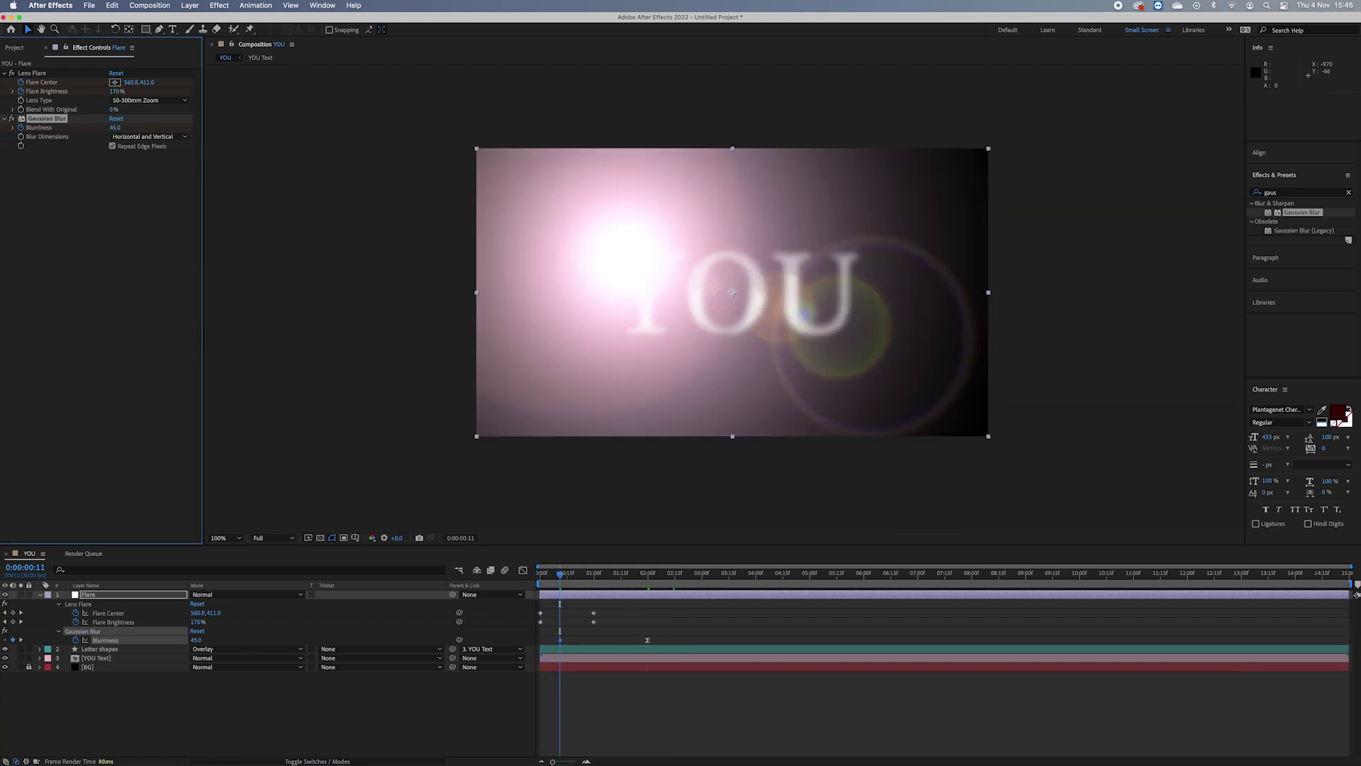
{"action": "key", "text": "space"}
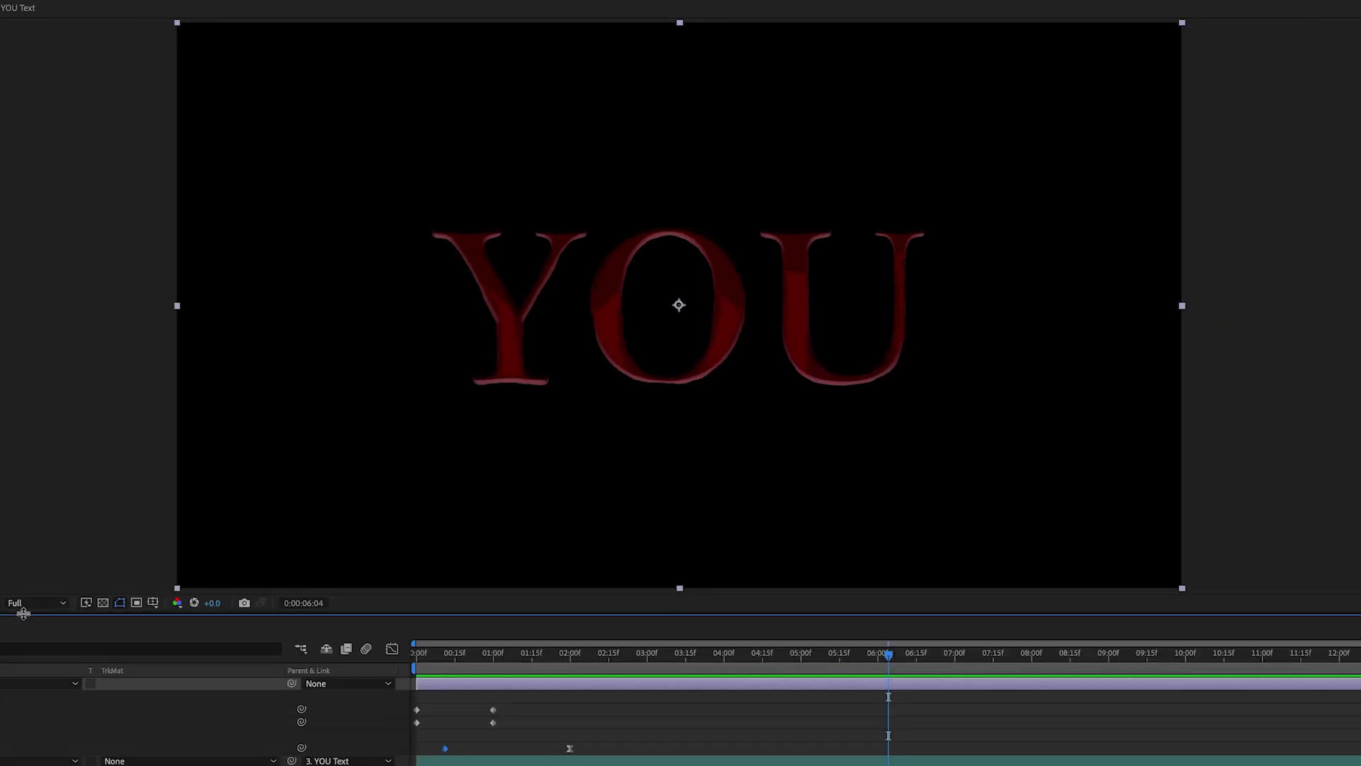
{"action": "key", "text": "space"}
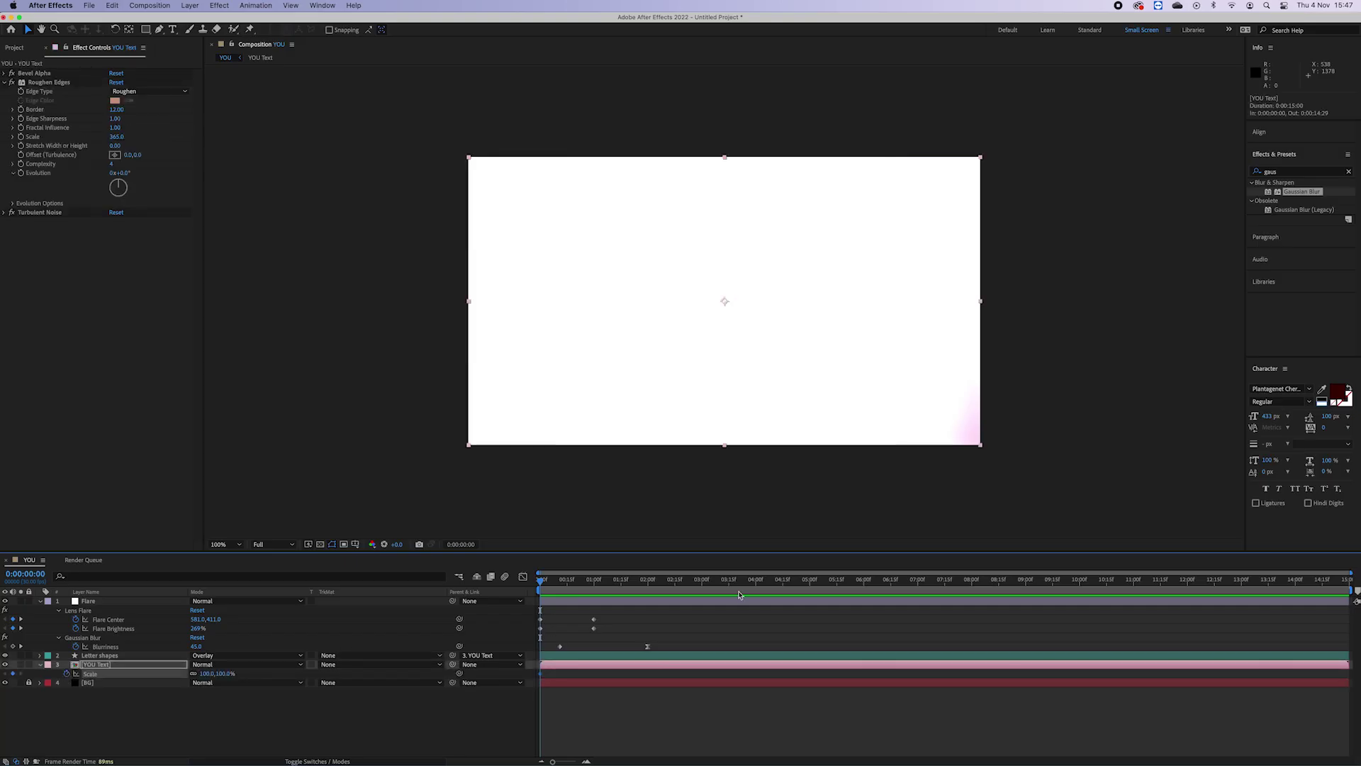
Keyframe YOU Text's Scale to grow from 100% at the start to a larger size at five seconds, and preview it
{"action": "left_click_drag", "start_coordinate": [738, 594], "coordinate": [878, 588]}
{"action": "scroll", "coordinate": [210, 676], "scroll_direction": "up", "scroll_amount": 10}
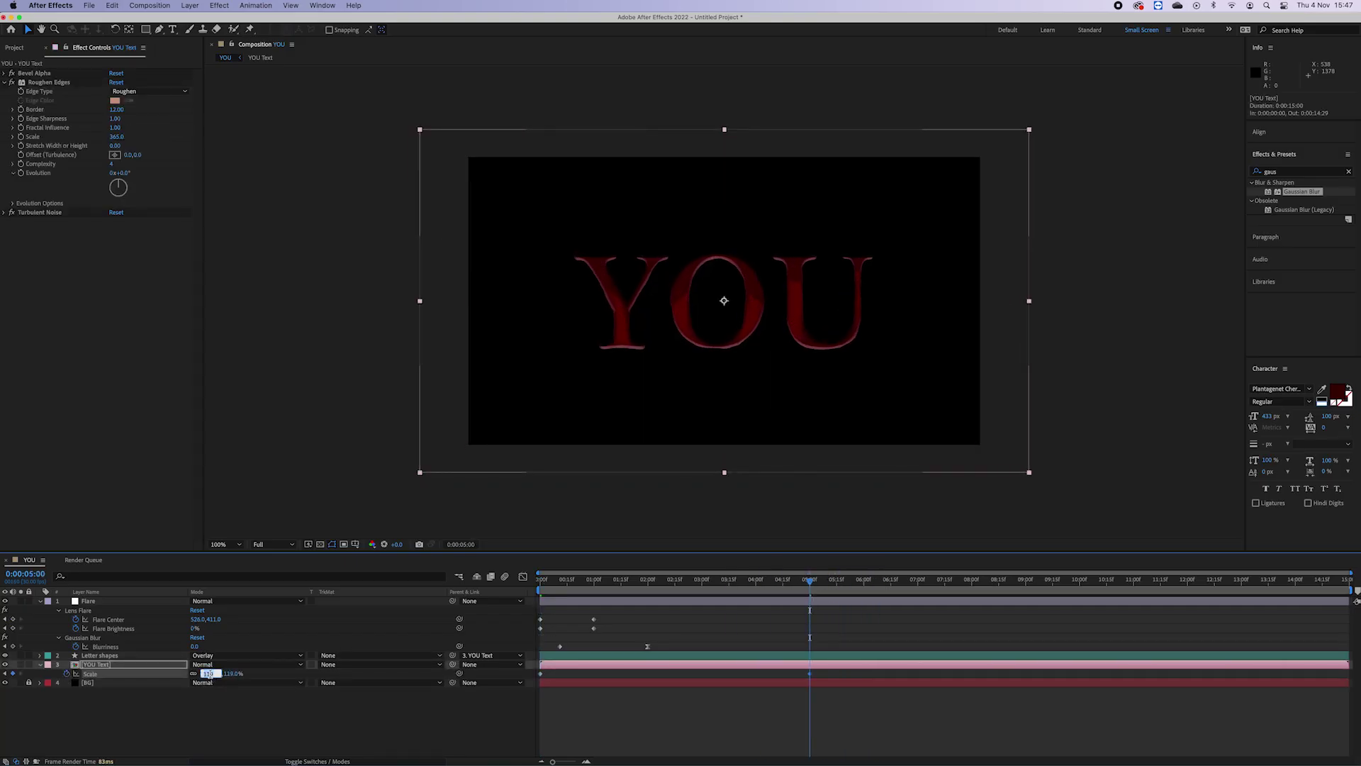
{"action": "scroll", "coordinate": [210, 676], "scroll_direction": "down", "scroll_amount": 5}
{"action": "left_click", "coordinate": [340, 637]}
{"action": "key", "text": "Home"}
{"action": "key", "text": "space"}
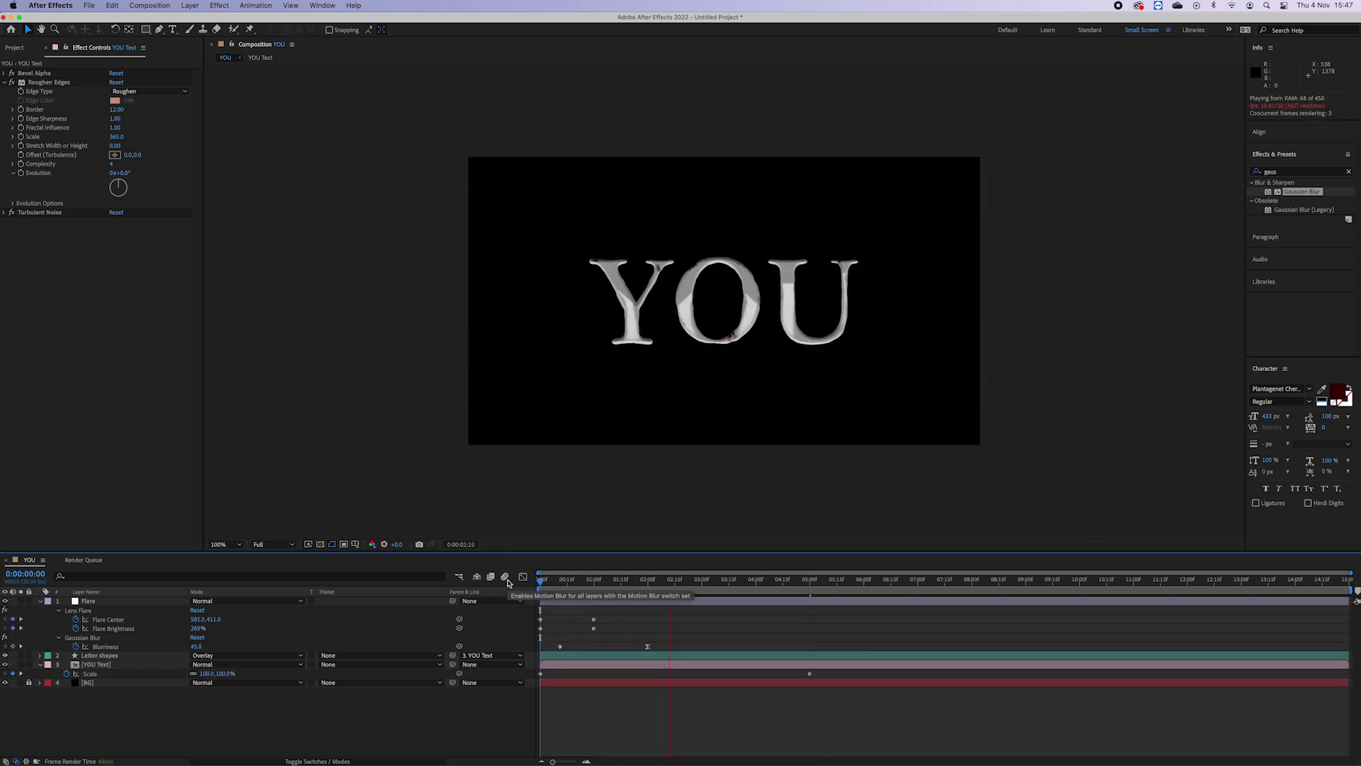
{"action": "key", "text": "space"}
Move YOU Text's last Scale keyframe to about six seconds and end the work area there
{"action": "left_click_drag", "start_coordinate": [807, 673], "coordinate": [864, 674]}
{"action": "left_click", "coordinate": [835, 674]}
{"action": "key", "text": "n"}
{"action": "left_click_drag", "start_coordinate": [862, 582], "coordinate": [824, 582]}
{"action": "key", "text": "space"}
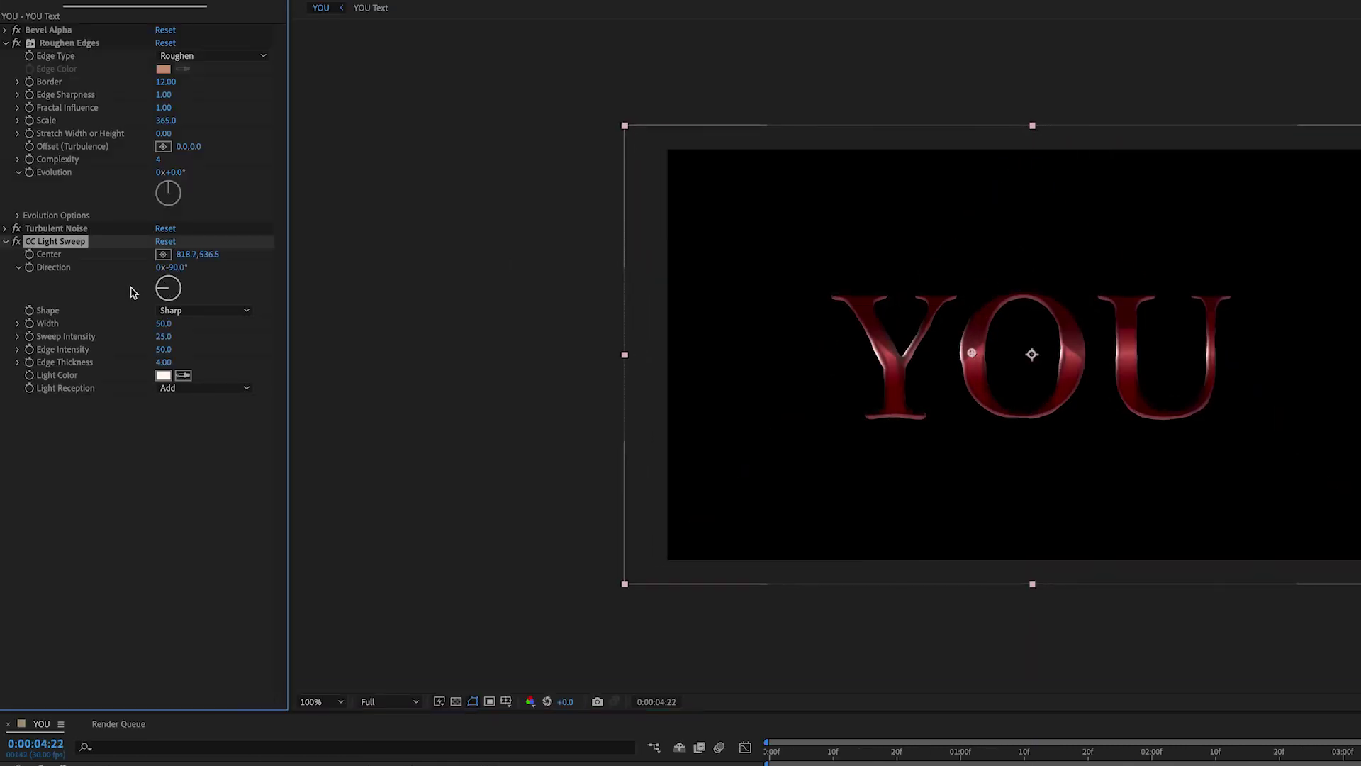
Set the CC Light Sweep on YOU Text to a width of 200 and sample its light color from the Y's dark red base
{"action": "type", "text": "200"}
{"action": "key", "text": "Return"}
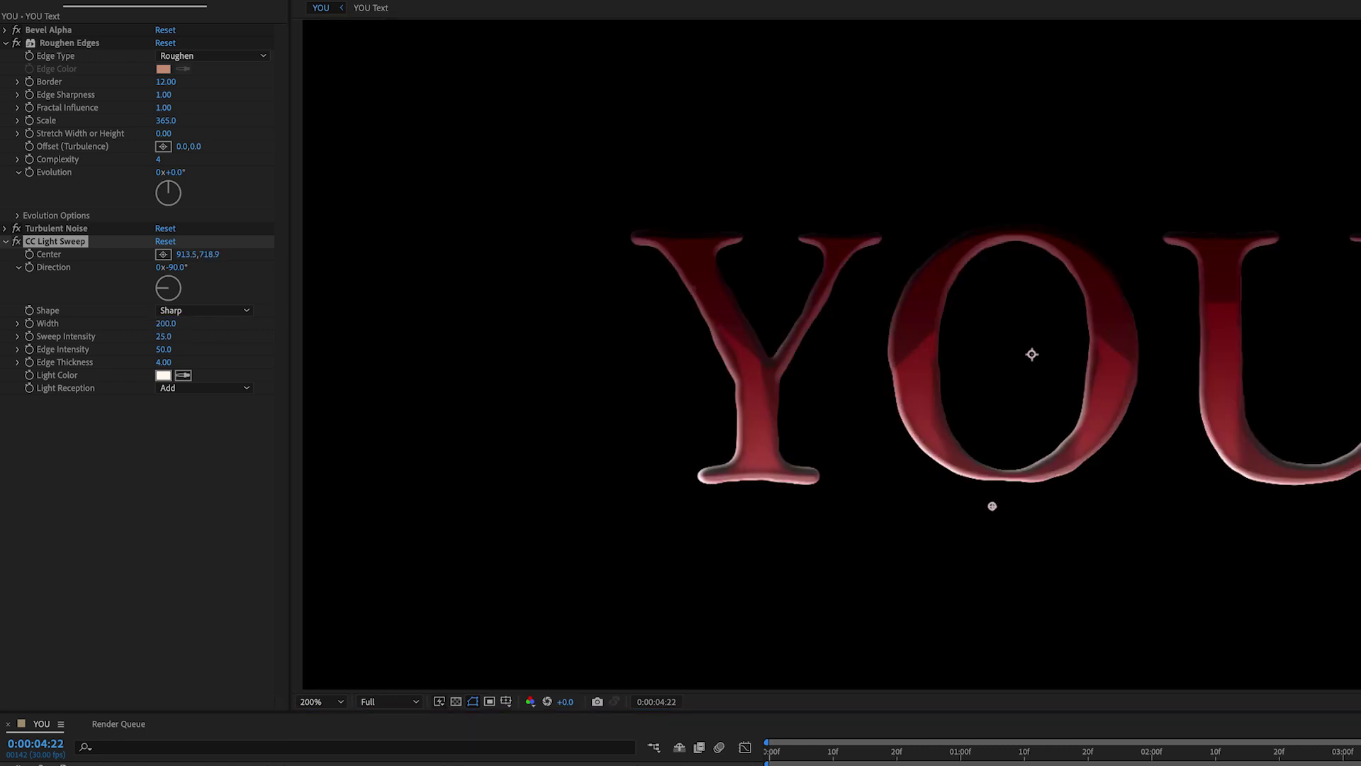
{"action": "left_click", "coordinate": [744, 467]}
{"action": "key", "text": "Page_Down"}
{"action": "key", "text": "Page_Down"}
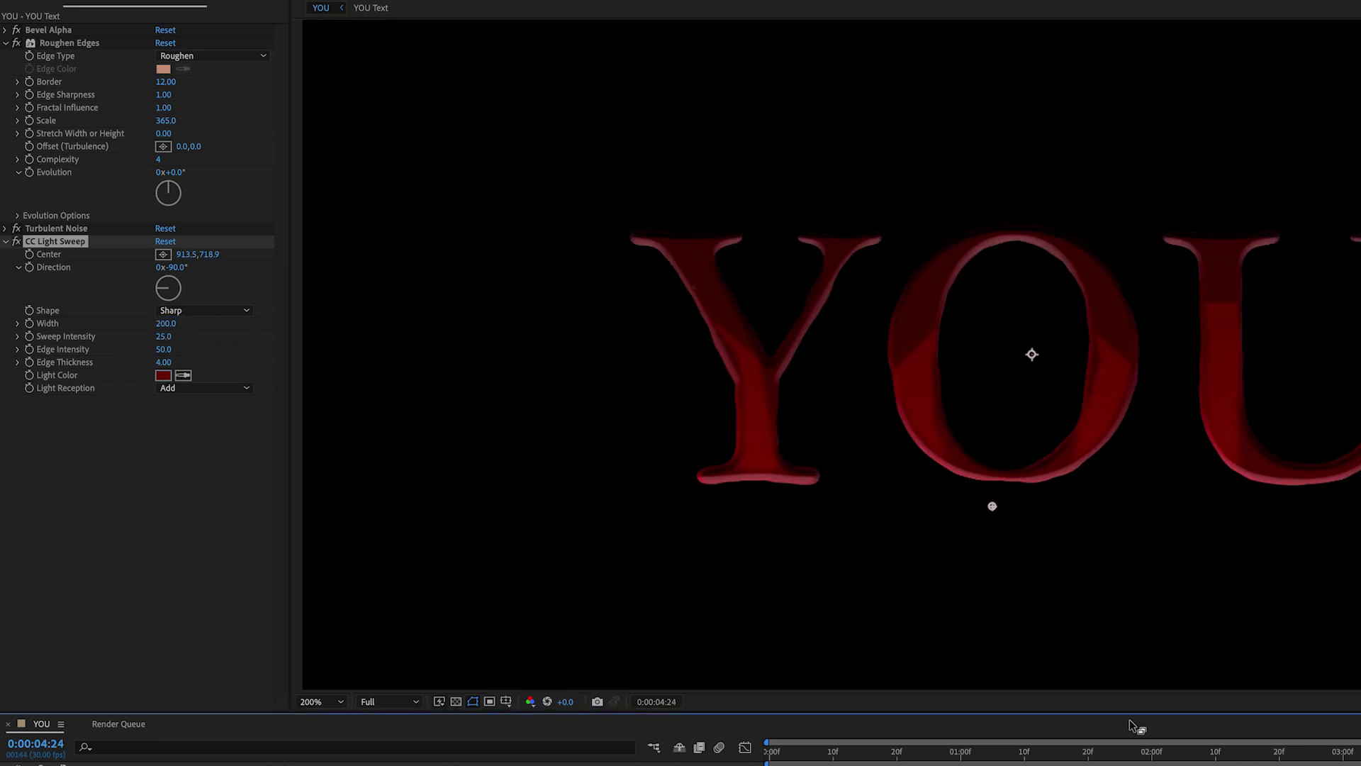
{"action": "left_click", "coordinate": [192, 316]}
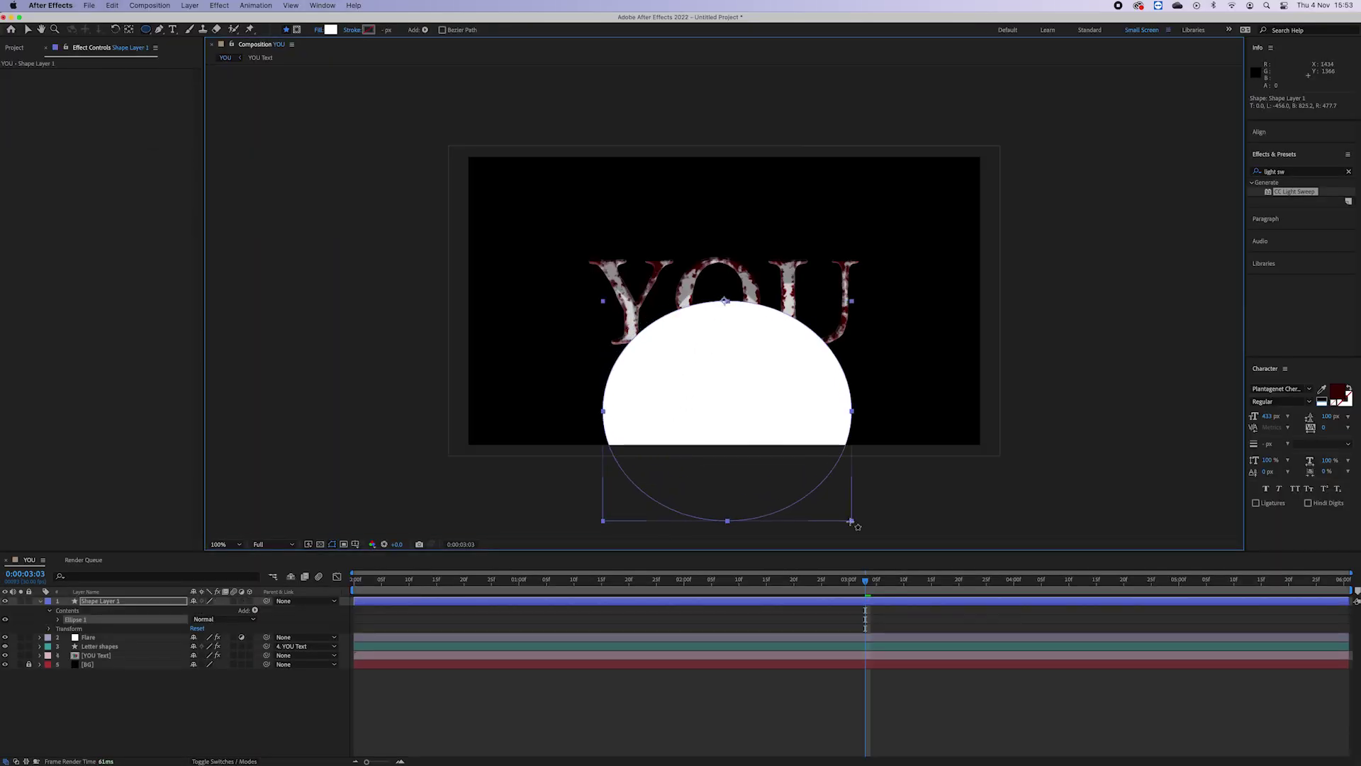
Give the large ellipse on Shape Layer 1 a dark red fill, a heavy Gaussian Blur and 50% opacity
{"action": "left_click", "coordinate": [330, 31]}
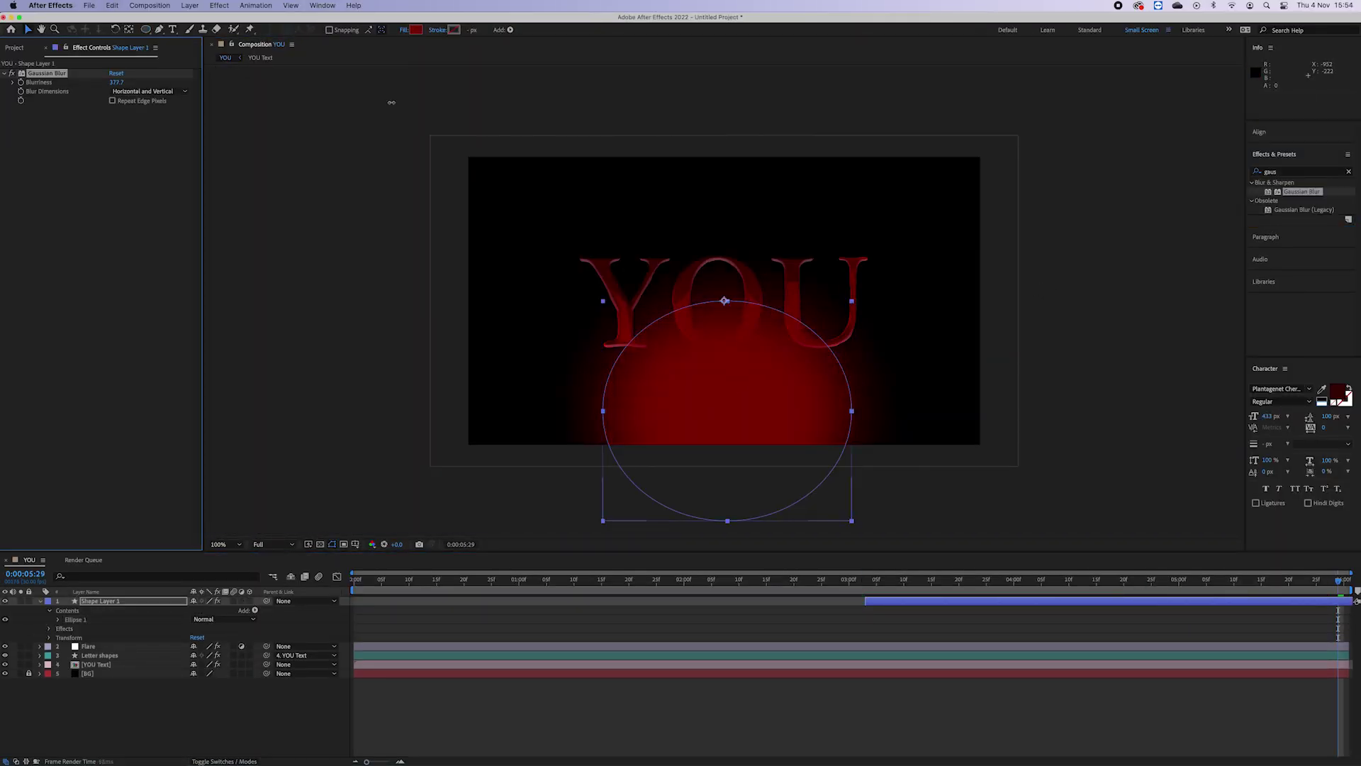
{"action": "left_click_drag", "start_coordinate": [391, 102], "coordinate": [806, 146]}
{"action": "key", "text": "t"}
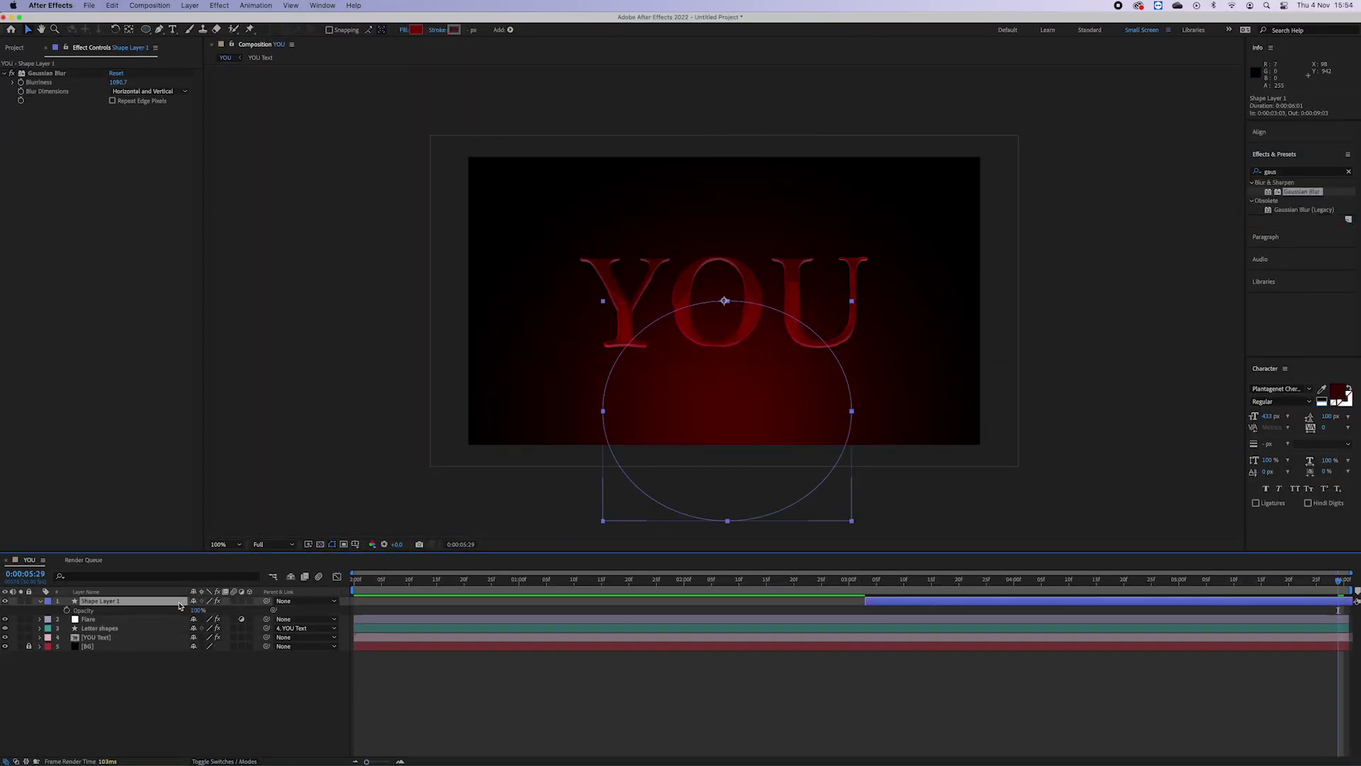
{"action": "left_click", "coordinate": [196, 609]}
{"action": "type", "text": "50"}
{"action": "key", "text": "Return"}
Change the blurred ellipse's fill to a brighter red and set its layer opacity to 30%
{"action": "left_click", "coordinate": [416, 30]}
{"action": "left_click", "coordinate": [1140, 289]}
{"action": "left_click", "coordinate": [1261, 274]}
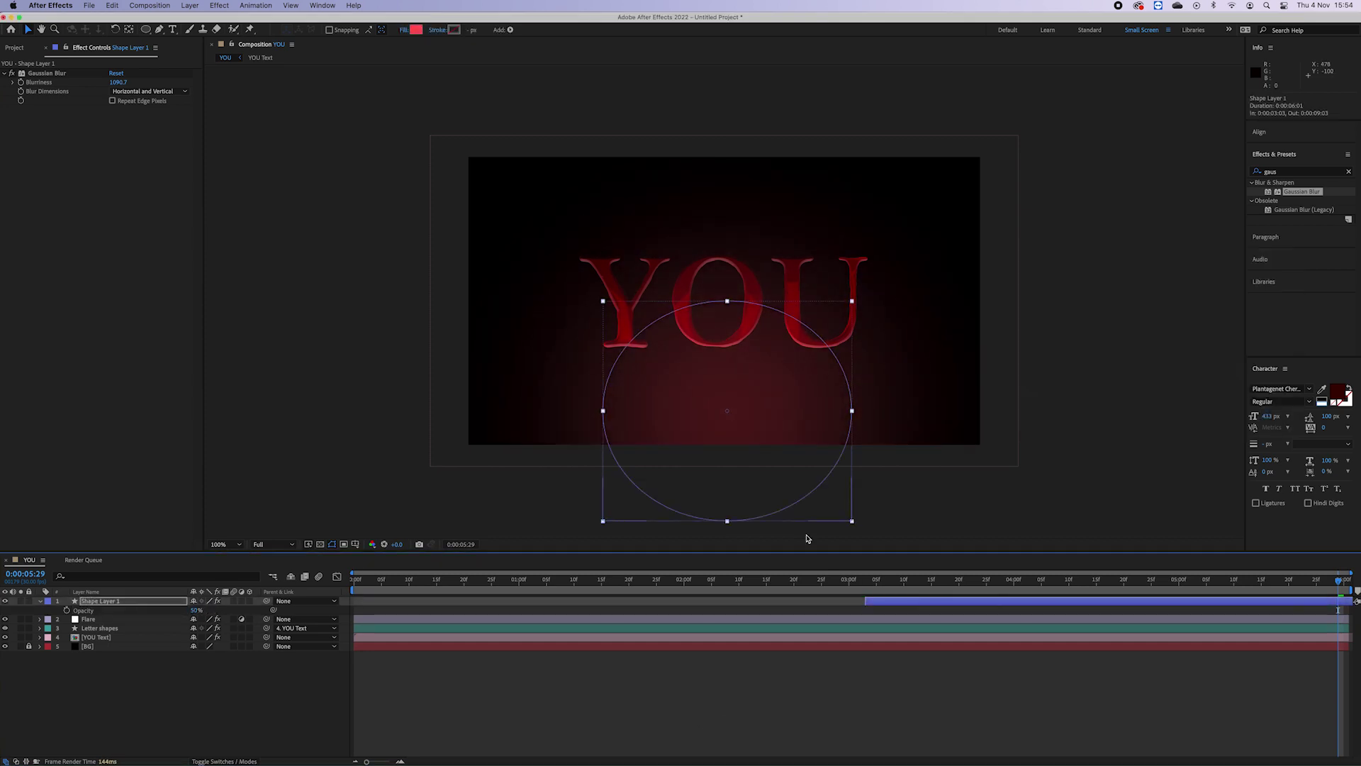
{"action": "left_click", "coordinate": [196, 609]}
{"action": "type", "text": "30"}
{"action": "left_click", "coordinate": [571, 725]}
Shift the blurred ellipse slightly down and rename its layer Back light
{"action": "left_click_drag", "start_coordinate": [727, 418], "coordinate": [726, 443]}
{"action": "left_click", "coordinate": [1029, 512]}
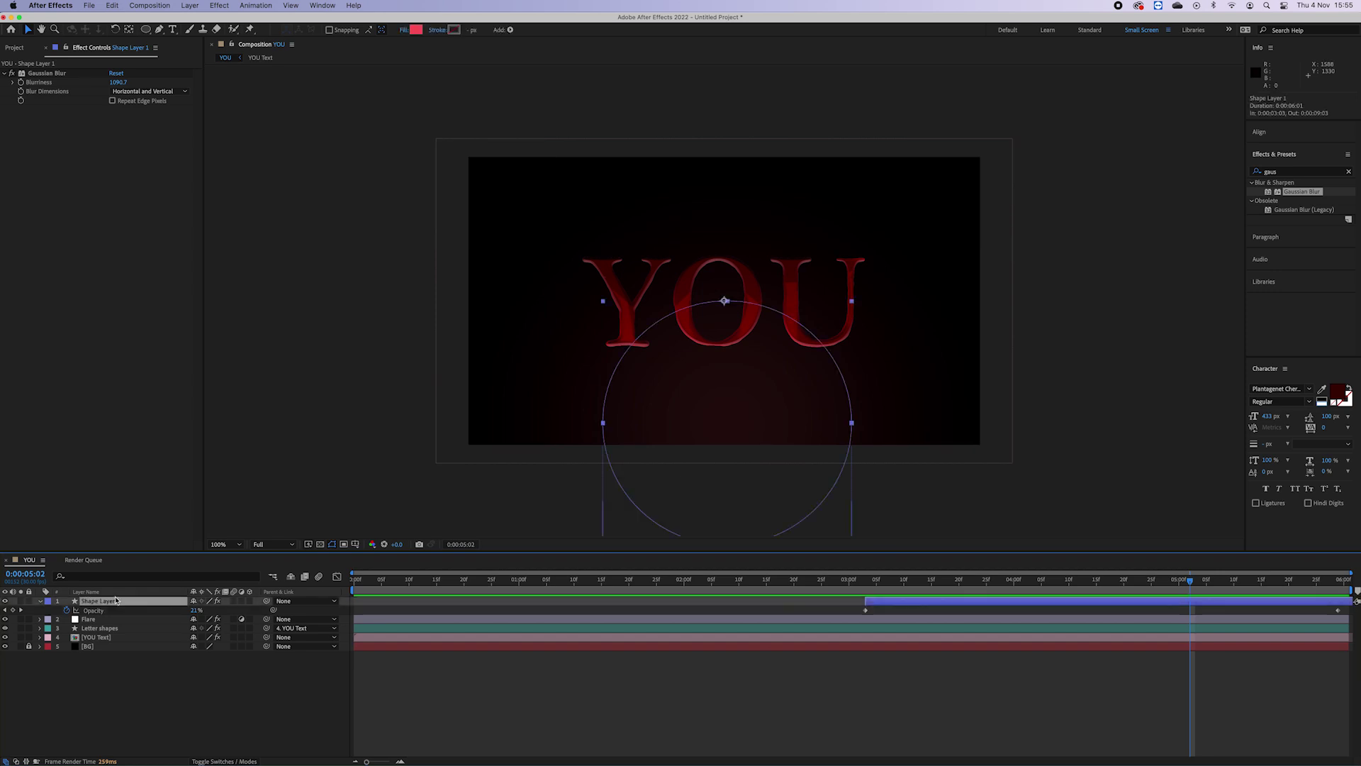
{"action": "type", "text": "Back light"}
{"action": "key", "text": "Return"}
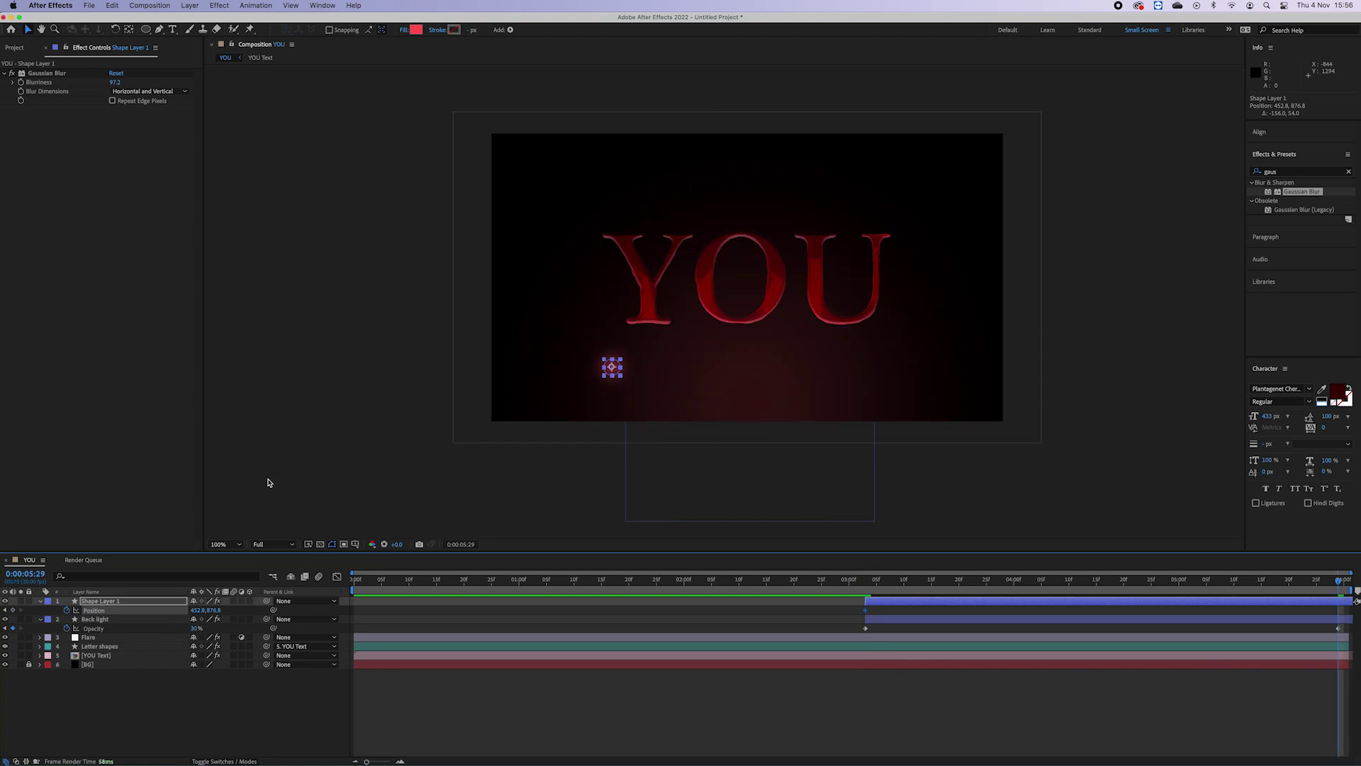
Move the end positions of the two small blurred circles, one into the U and the other onto the O's lower edge
{"action": "left_click_drag", "start_coordinate": [612, 366], "coordinate": [843, 290]}
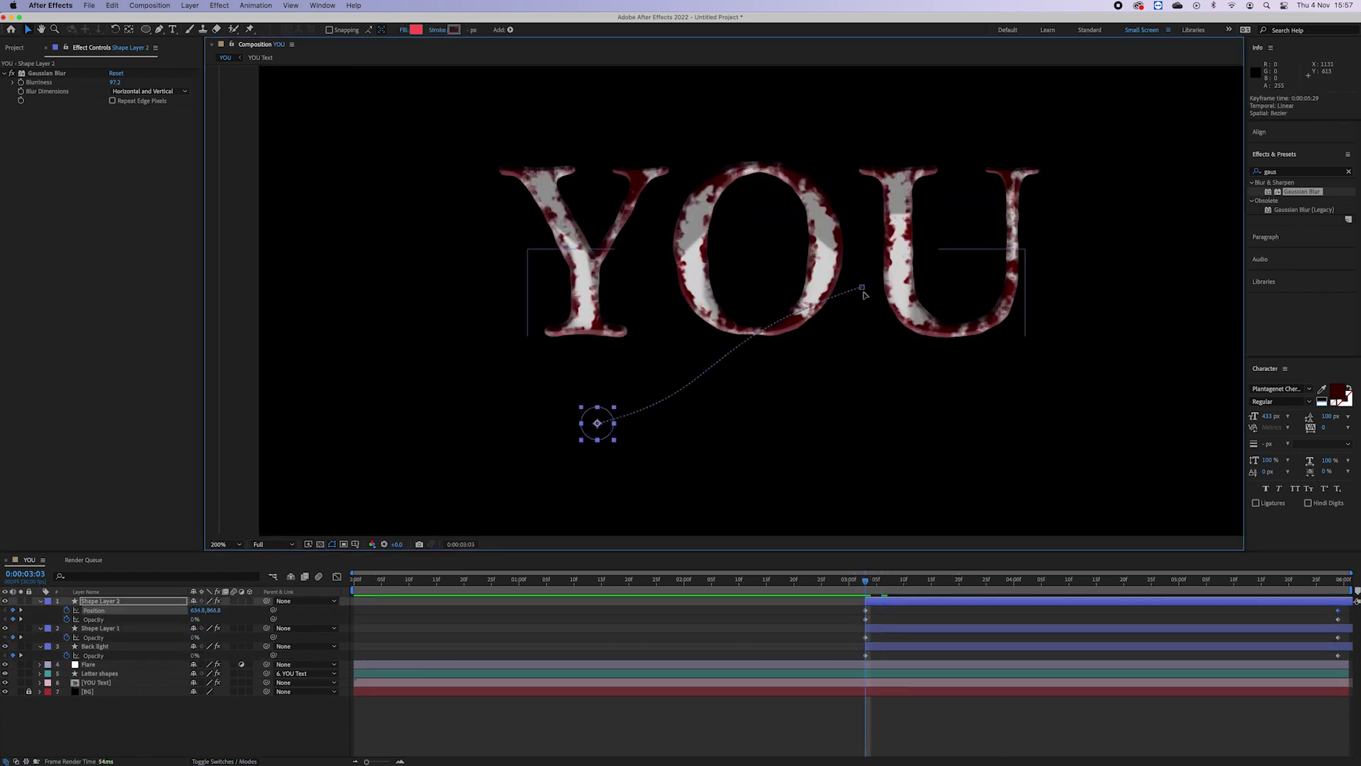
{"action": "left_click_drag", "start_coordinate": [861, 288], "coordinate": [745, 319]}
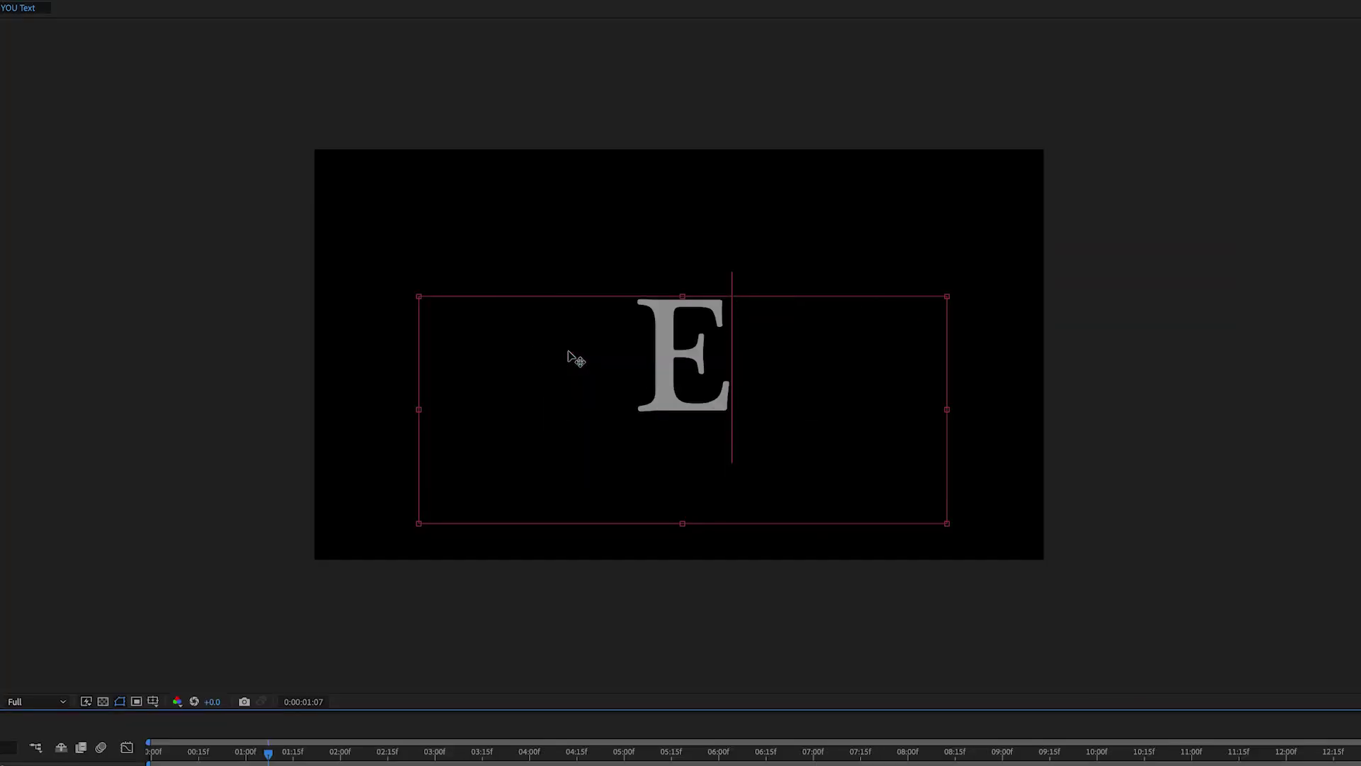
Replace the text in the YOU Text composition with ME
{"action": "type", "text": "ME"}
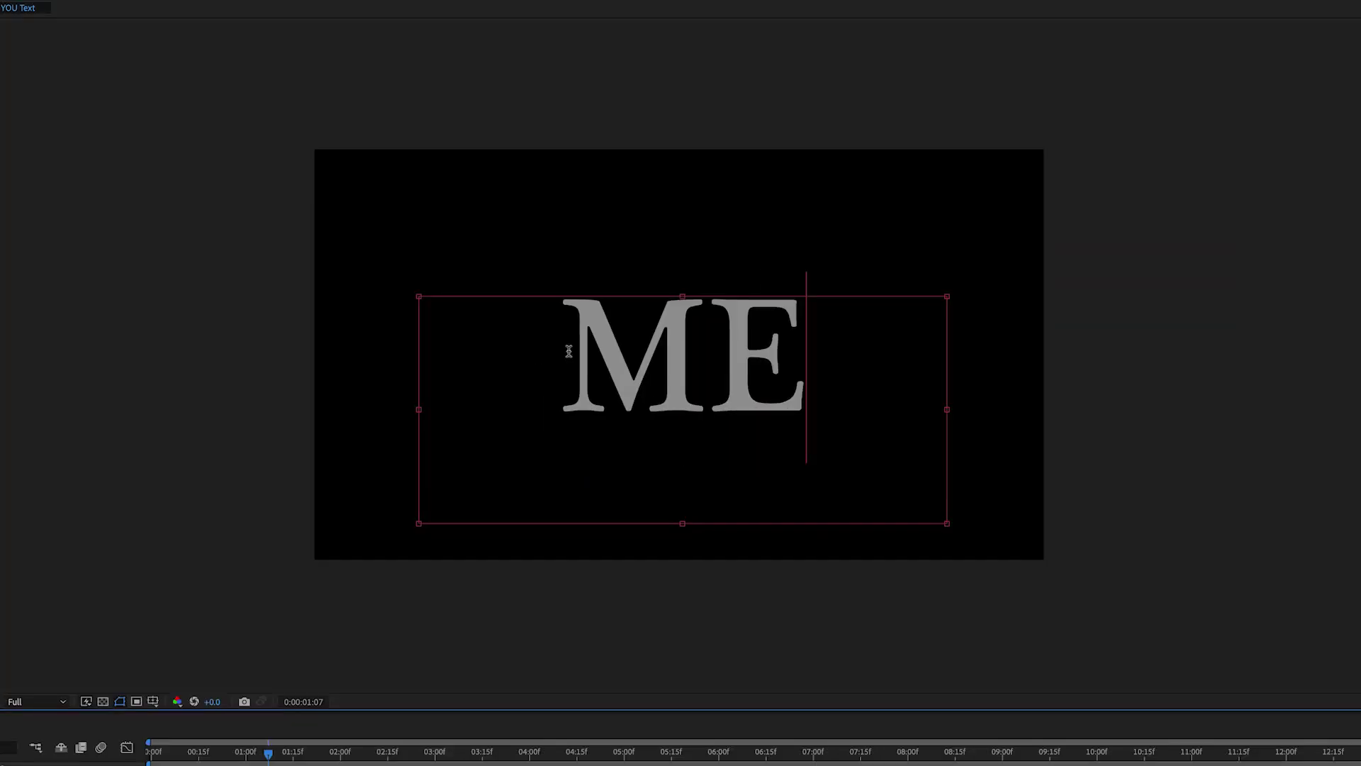
{"action": "key", "text": "Escape"}
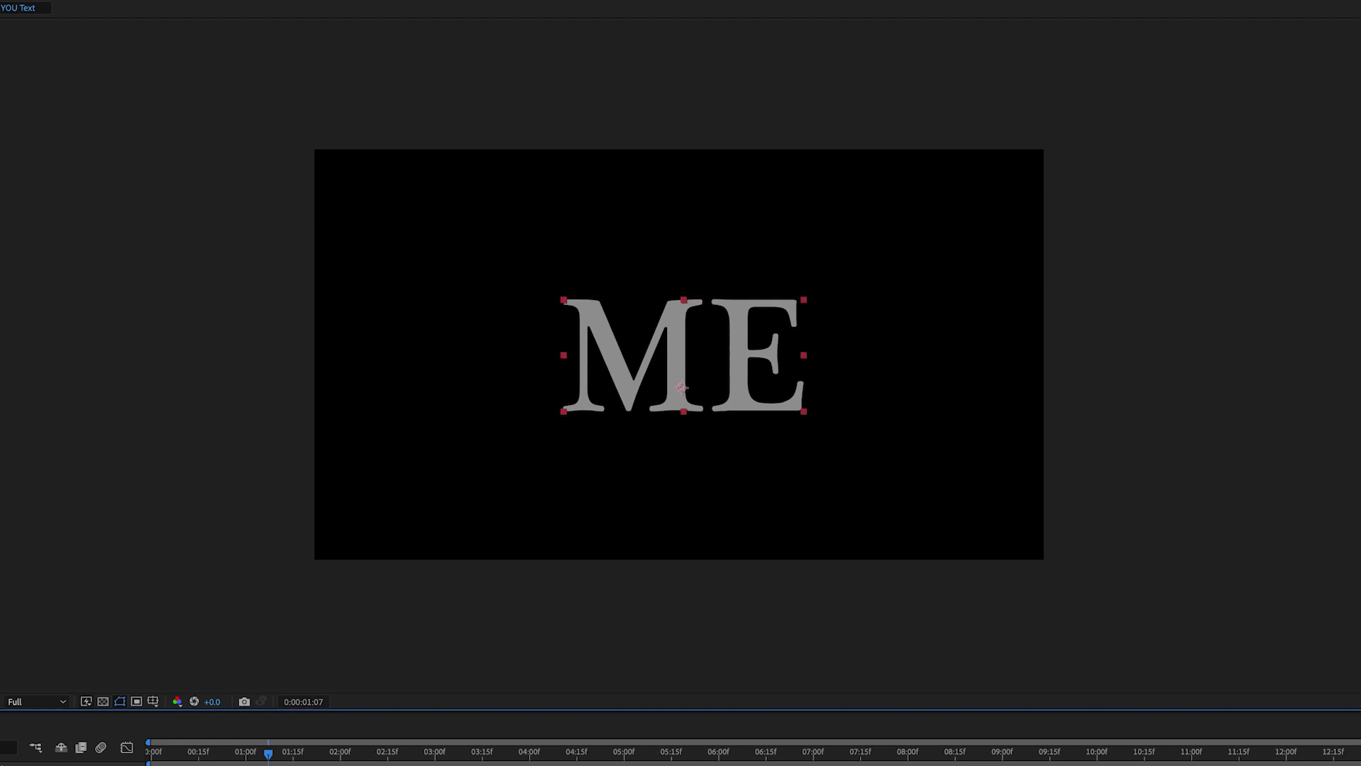